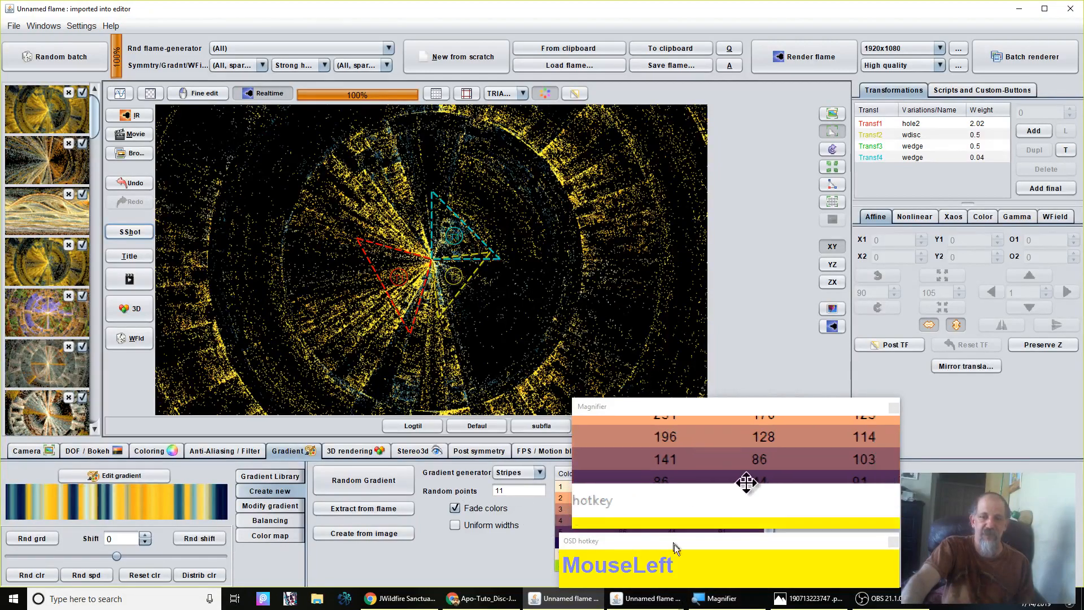
- Switch to the Photos app and browse back through the finished fractal renders
{"action": "left_click", "coordinate": [816, 603]}
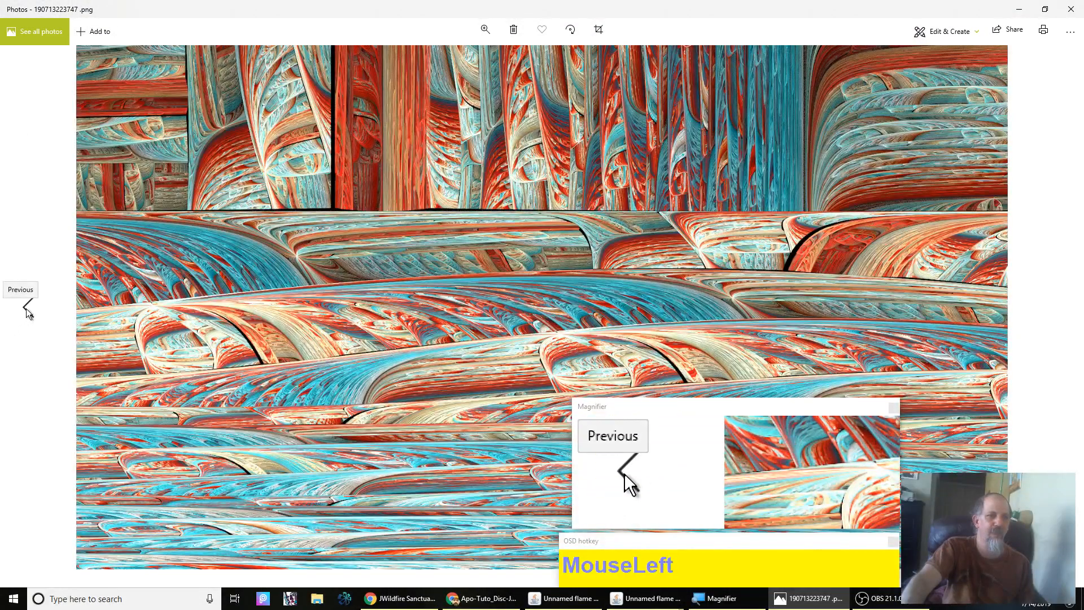
{"action": "left_click", "coordinate": [27, 310]}
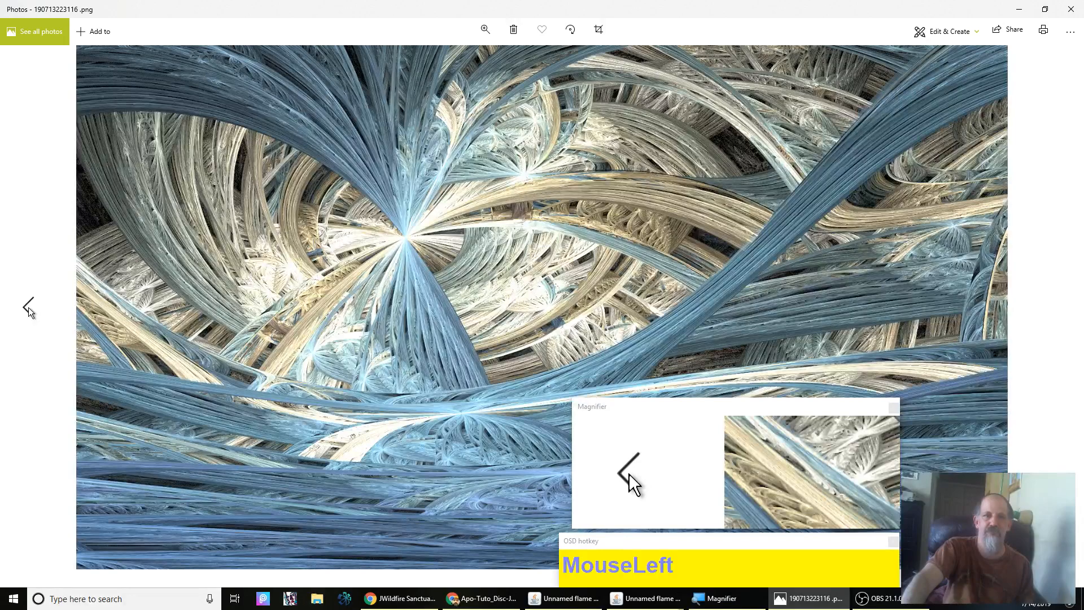
{"action": "left_click", "coordinate": [29, 310]}
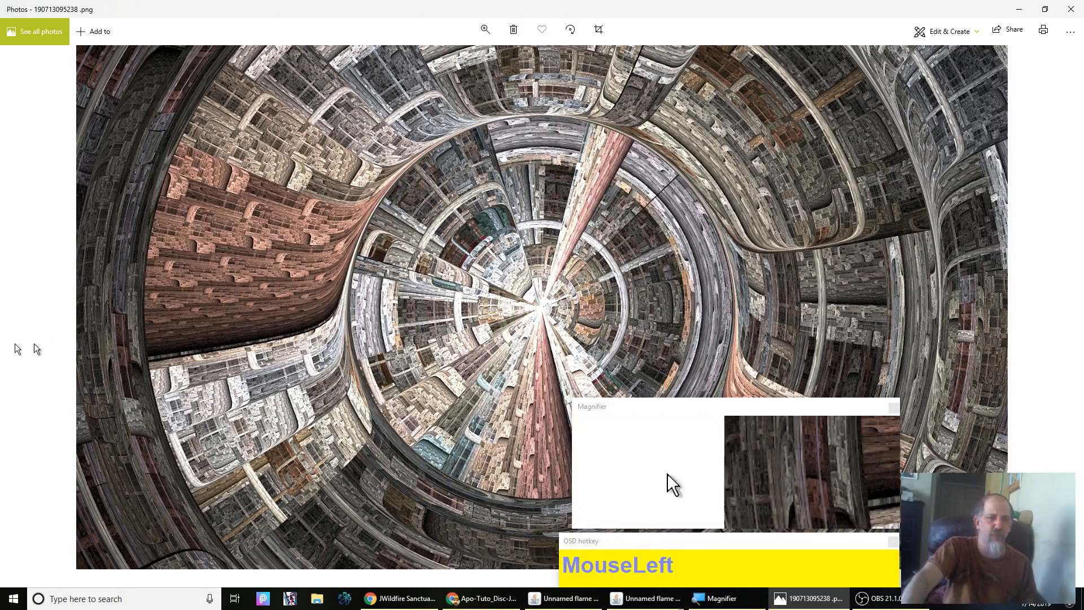
- Switch to the browser and examine the Disc / Julian Tutorial for Apophysis, including its final xform settings, tweaking tips and example images
{"action": "left_click", "coordinate": [486, 600]}
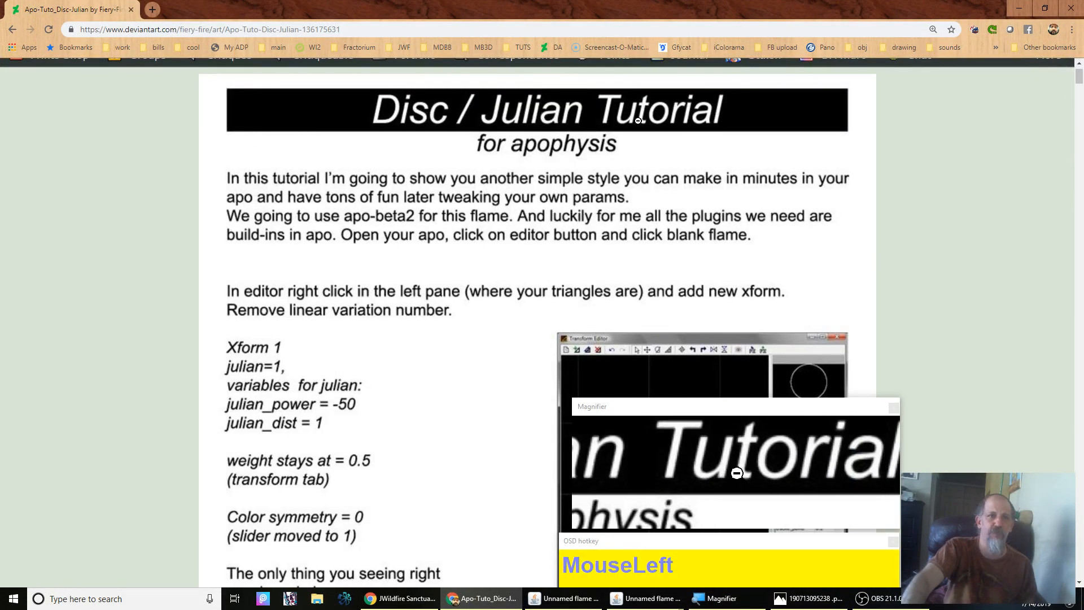
{"action": "scroll", "coordinate": [189, 382], "scroll_direction": "down", "scroll_amount": 8}
{"action": "scroll", "coordinate": [189, 379], "scroll_direction": "down", "scroll_amount": 20}
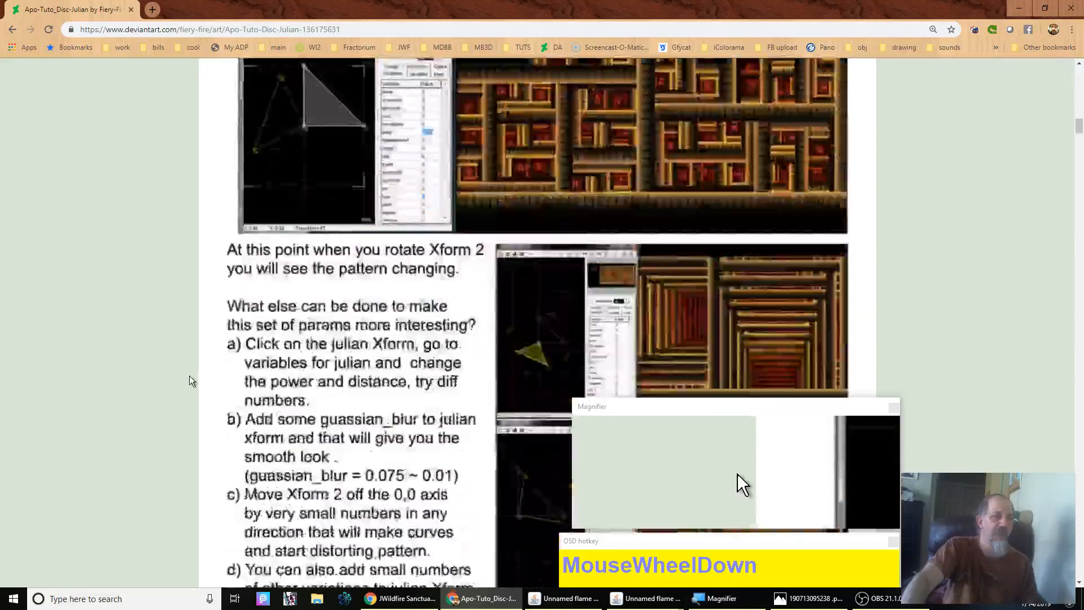
{"action": "scroll", "coordinate": [189, 375], "scroll_direction": "down", "scroll_amount": 4}
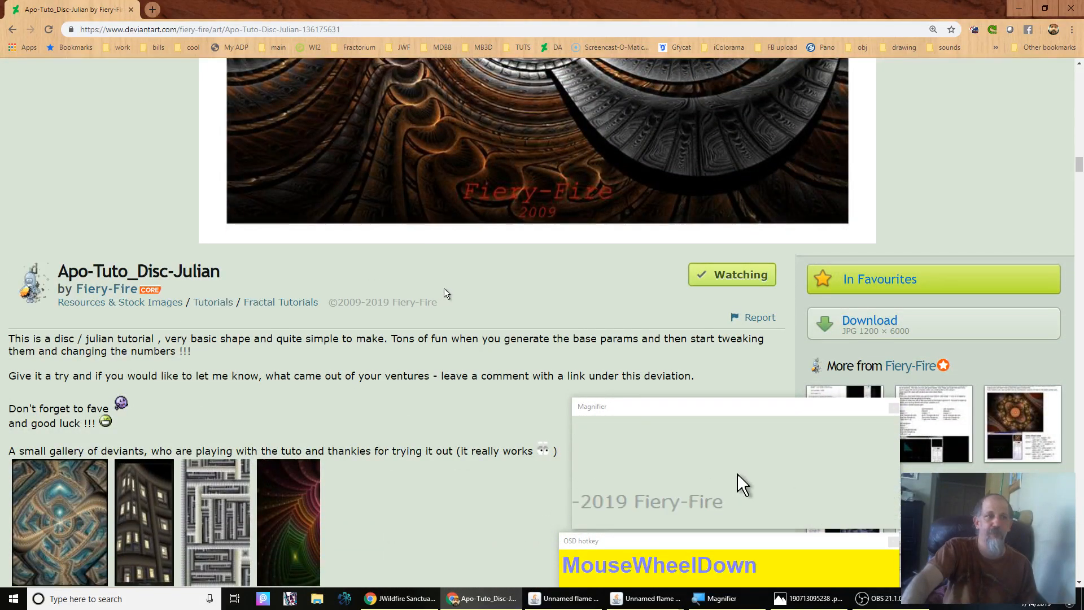
{"action": "scroll", "coordinate": [444, 291], "scroll_direction": "up", "scroll_amount": 15}
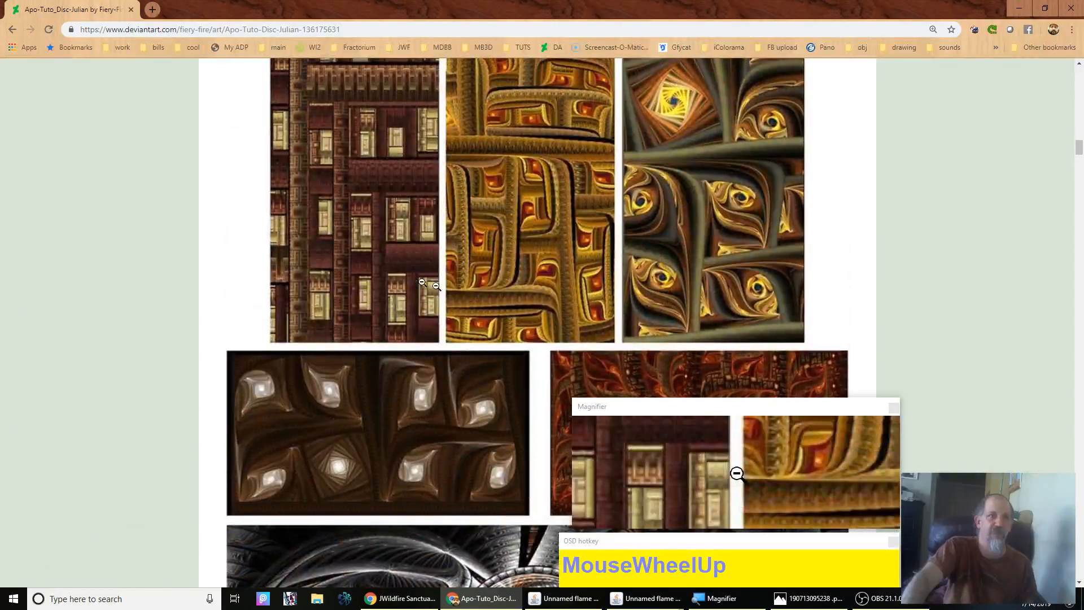
{"action": "scroll", "coordinate": [77, 230], "scroll_direction": "down", "scroll_amount": 7}
{"action": "scroll", "coordinate": [78, 230], "scroll_direction": "up", "scroll_amount": 8}
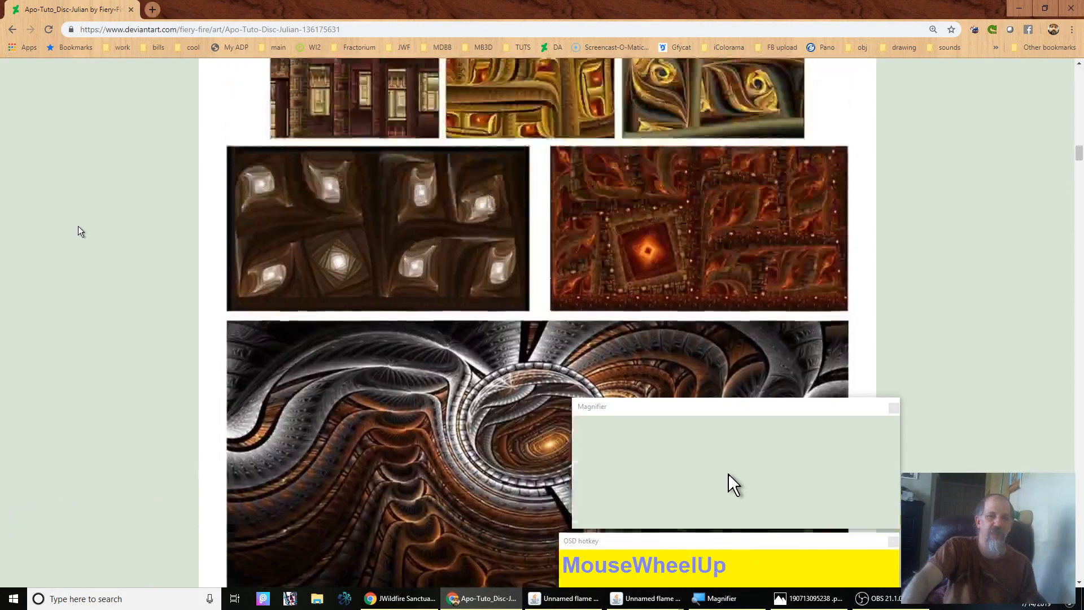
{"action": "scroll", "coordinate": [79, 231], "scroll_direction": "up", "scroll_amount": 12}
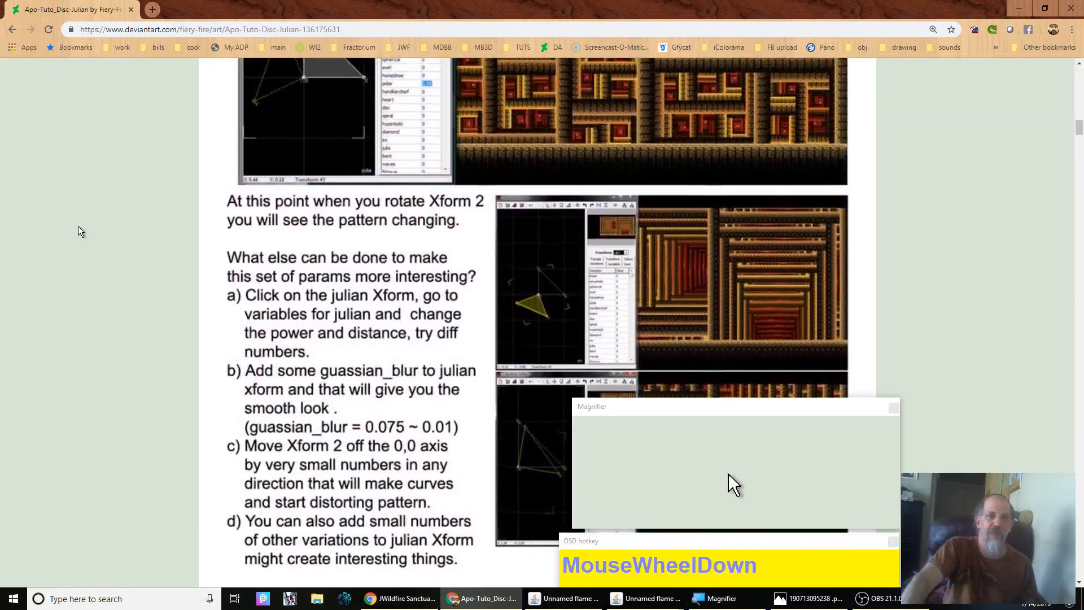
{"action": "scroll", "coordinate": [79, 231], "scroll_direction": "down", "scroll_amount": 4}
{"action": "scroll", "coordinate": [79, 230], "scroll_direction": "down", "scroll_amount": 15}
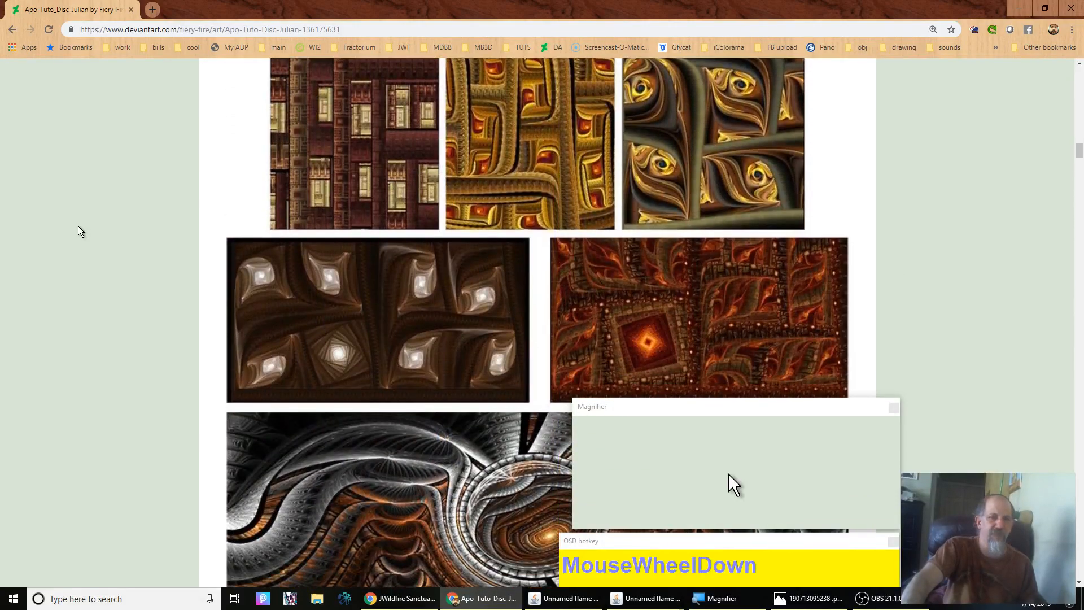
{"action": "scroll", "coordinate": [78, 227], "scroll_direction": "up", "scroll_amount": 9}
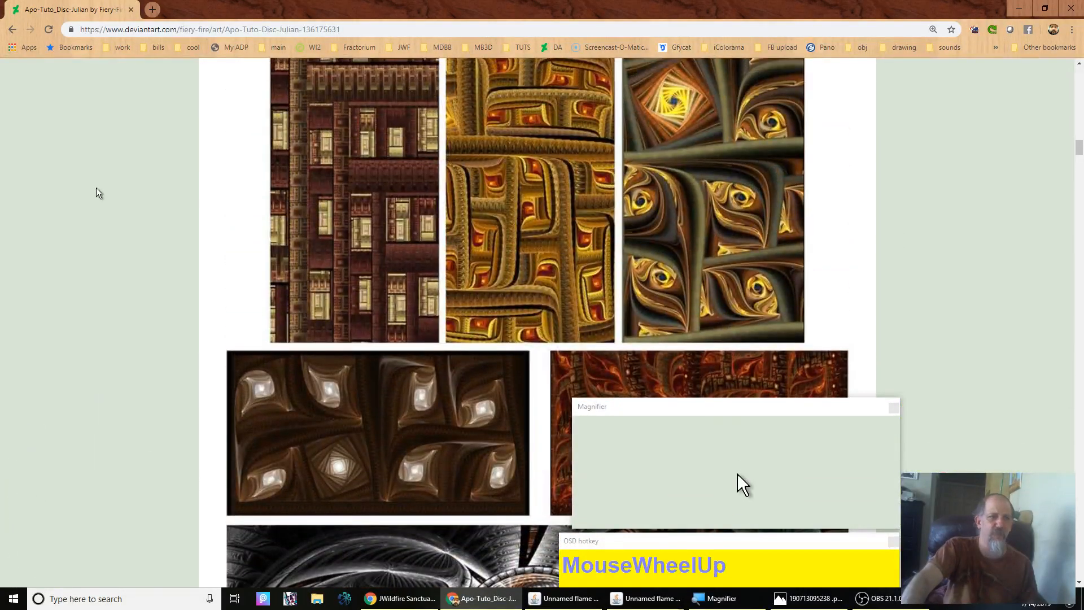
{"action": "scroll", "coordinate": [96, 187], "scroll_direction": "up", "scroll_amount": 10}
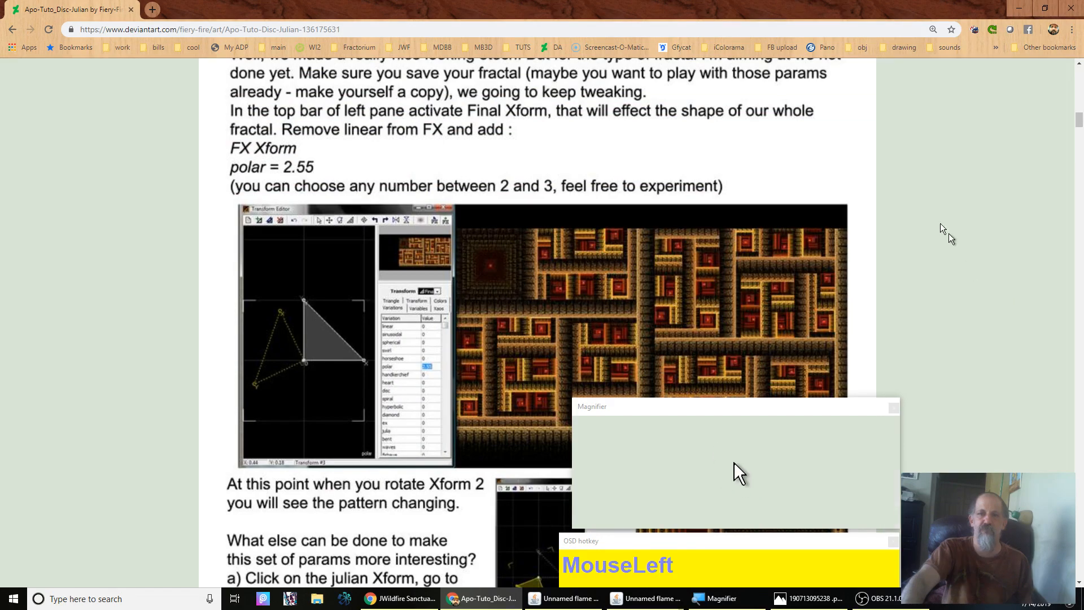
{"action": "scroll", "coordinate": [1005, 271], "scroll_direction": "down", "scroll_amount": 1}
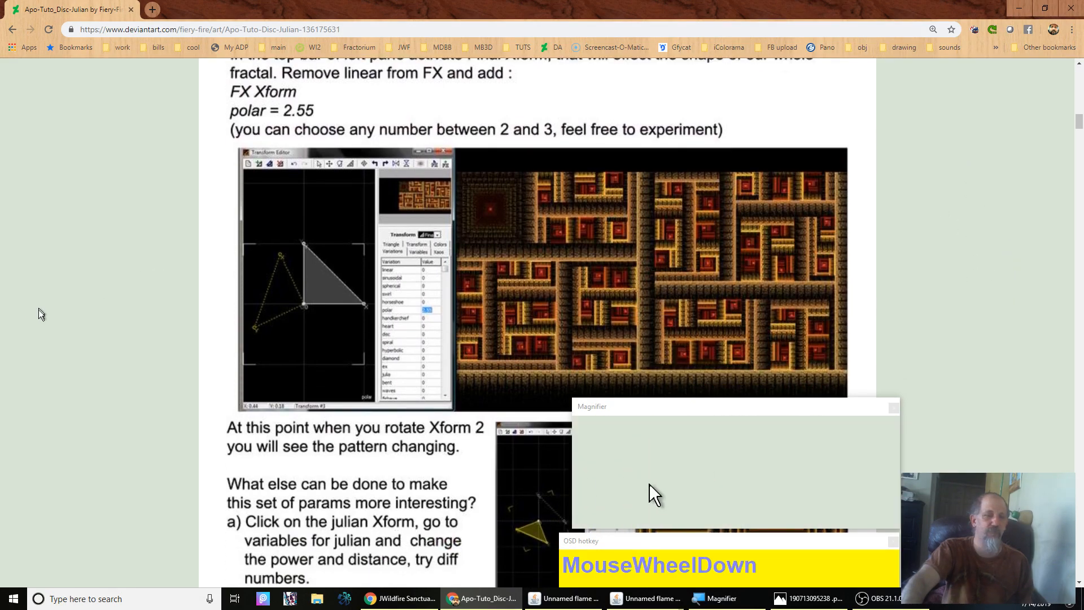
{"action": "scroll", "coordinate": [64, 333], "scroll_direction": "down", "scroll_amount": 10}
{"action": "scroll", "coordinate": [64, 334], "scroll_direction": "down", "scroll_amount": 3}
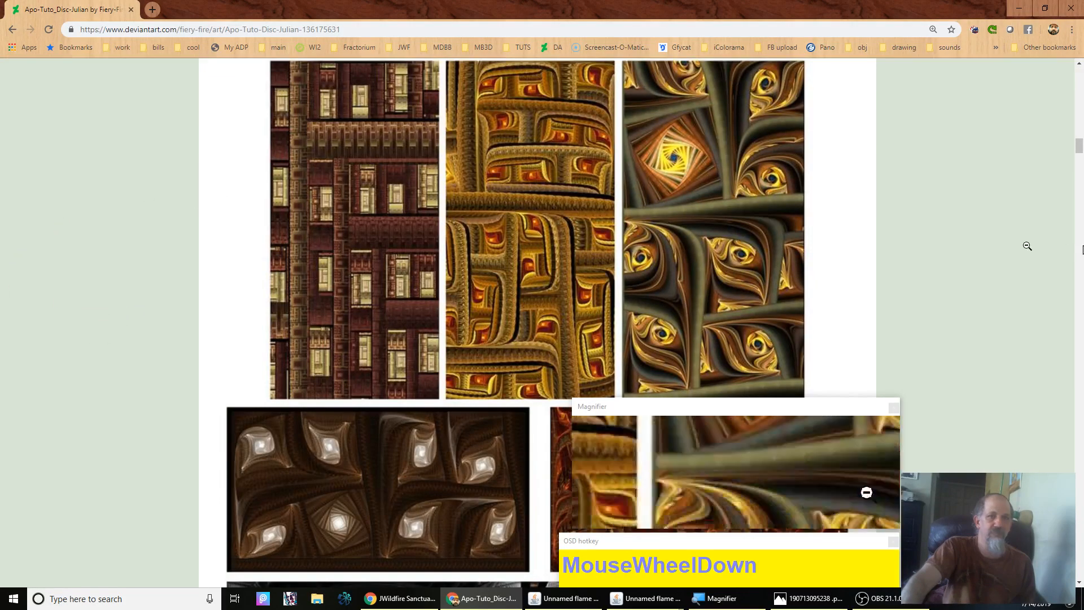
{"action": "left_click", "coordinate": [997, 280]}
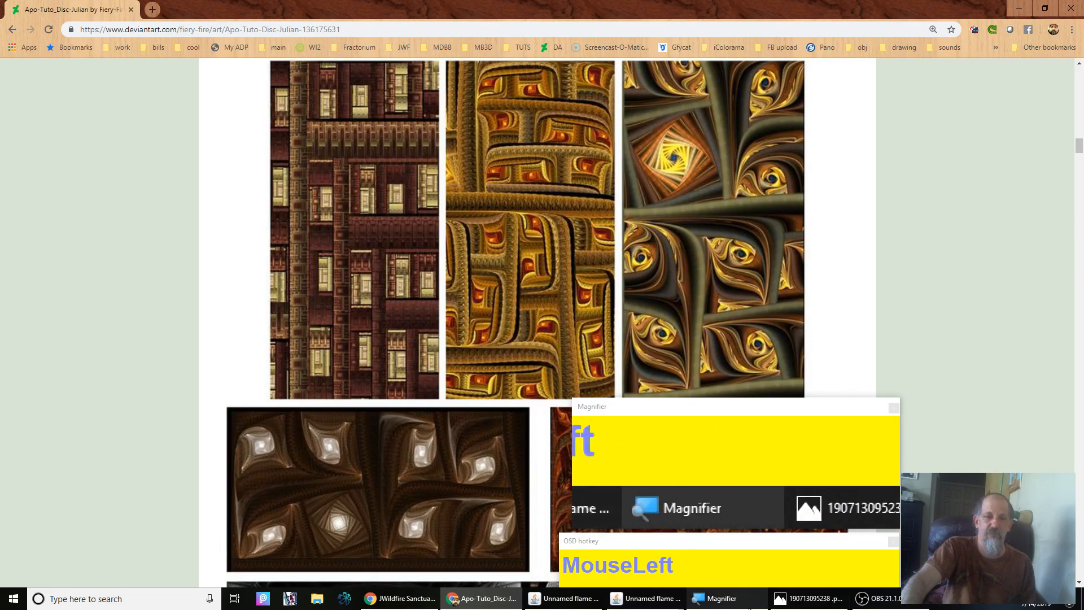
- Switch back to JWildfire and load several example flames from the thumbnails to examine their transforms
{"action": "left_click", "coordinate": [576, 603]}
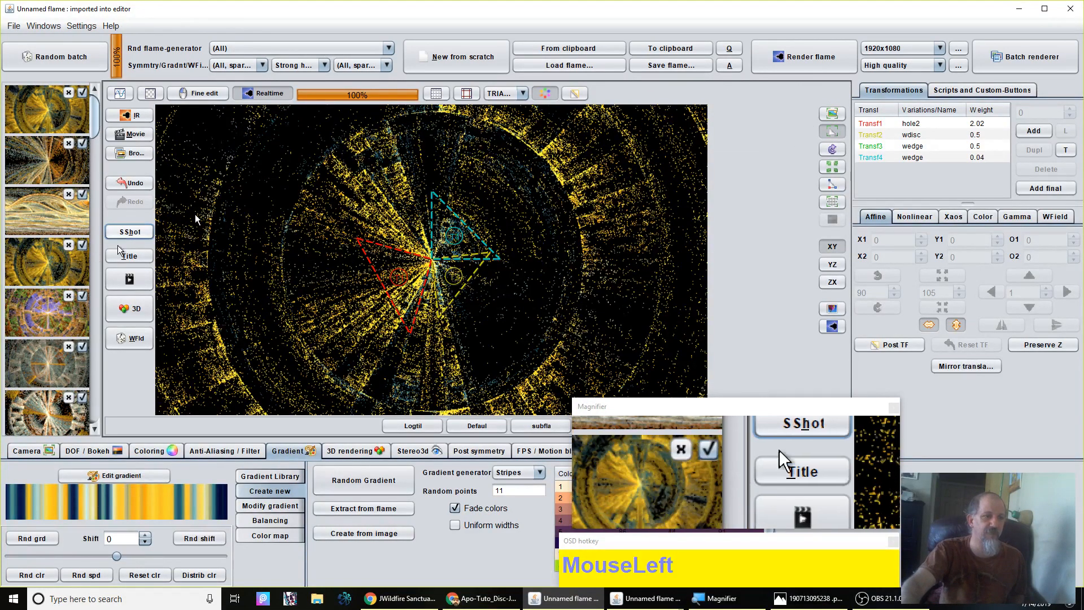
{"action": "left_click", "coordinate": [27, 362]}
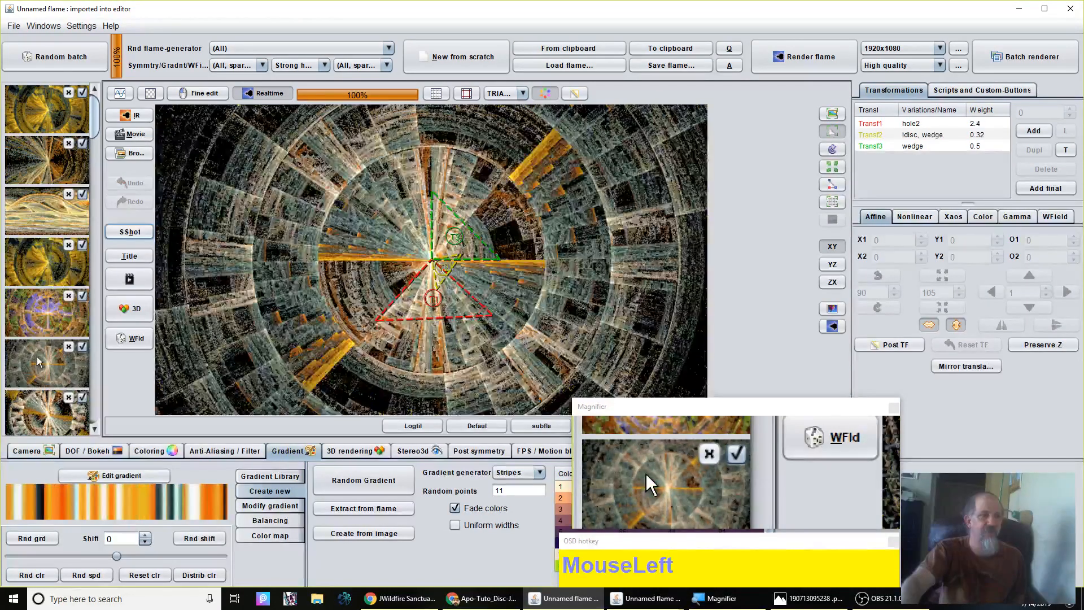
{"action": "double_click", "coordinate": [48, 421]}
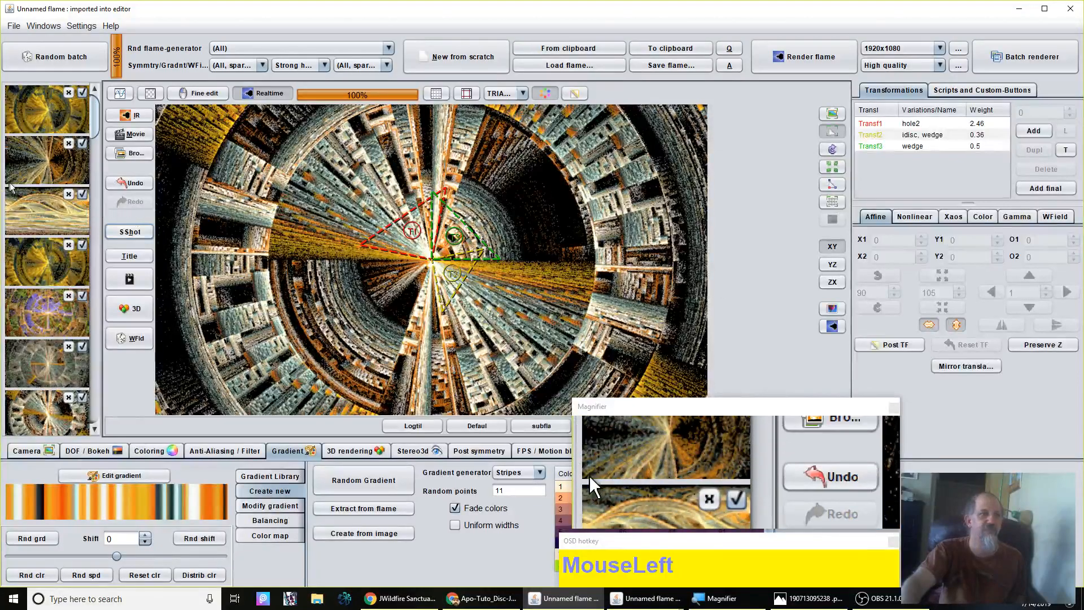
{"action": "double_click", "coordinate": [62, 211]}
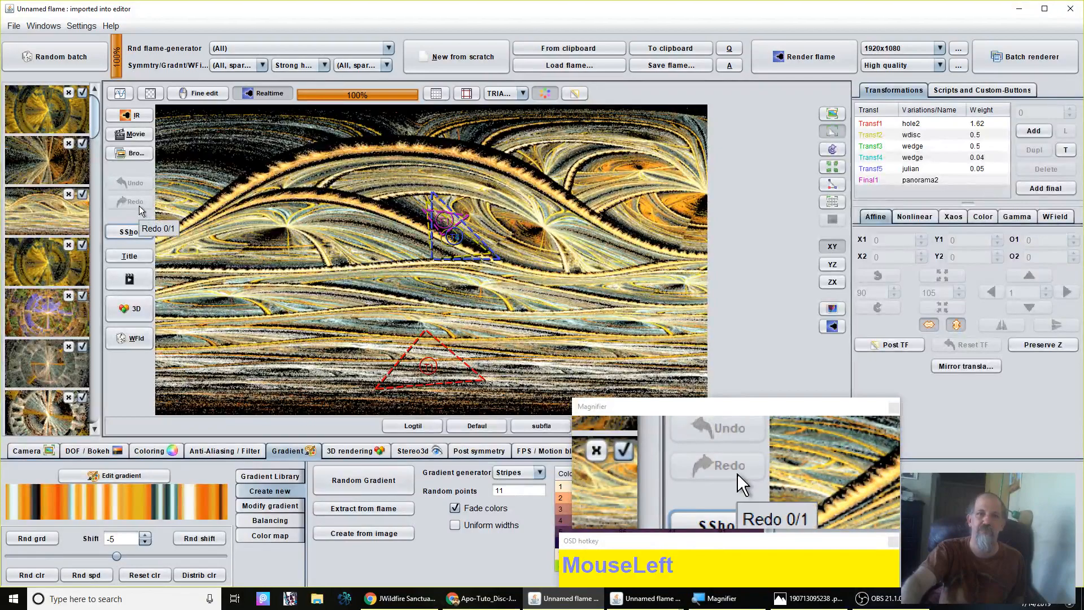
{"action": "double_click", "coordinate": [42, 109]}
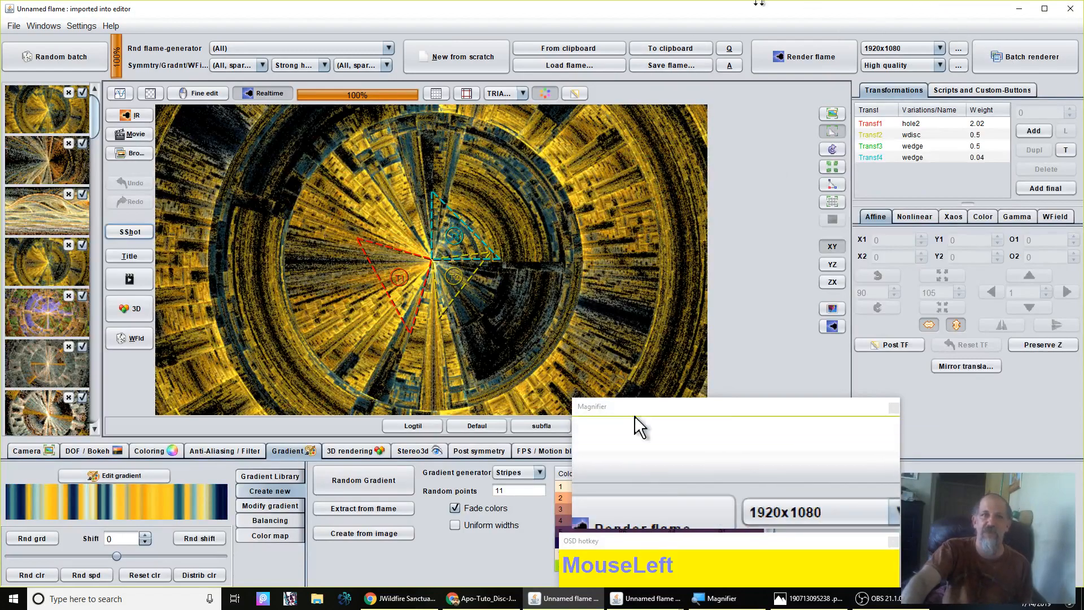
- Start a new flame from scratch and add a first transform with hole2 as its first variation
{"action": "left_click", "coordinate": [452, 55]}
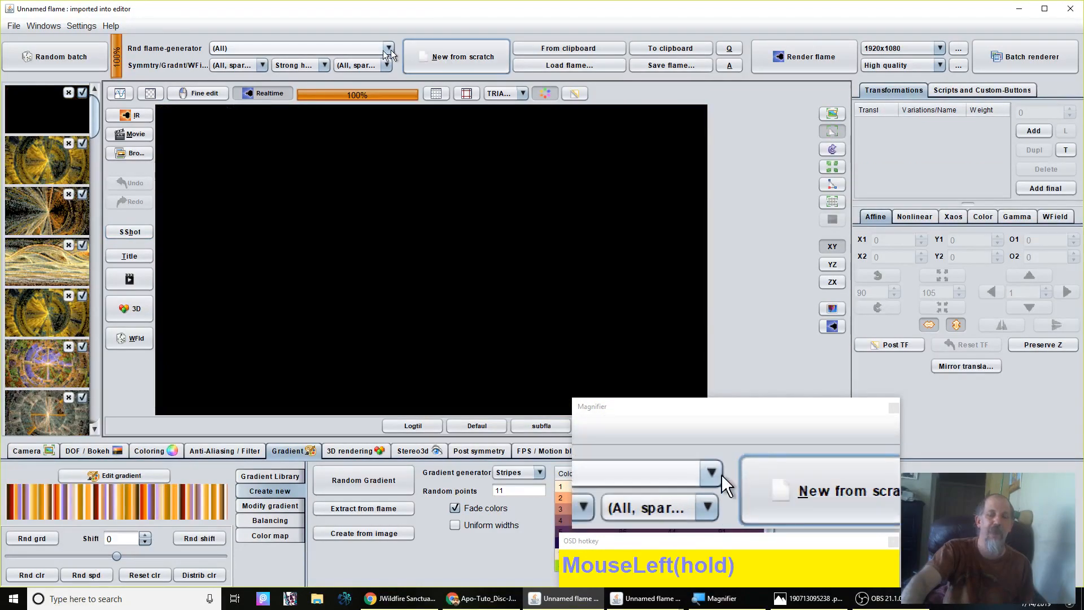
{"action": "left_click", "coordinate": [1029, 136]}
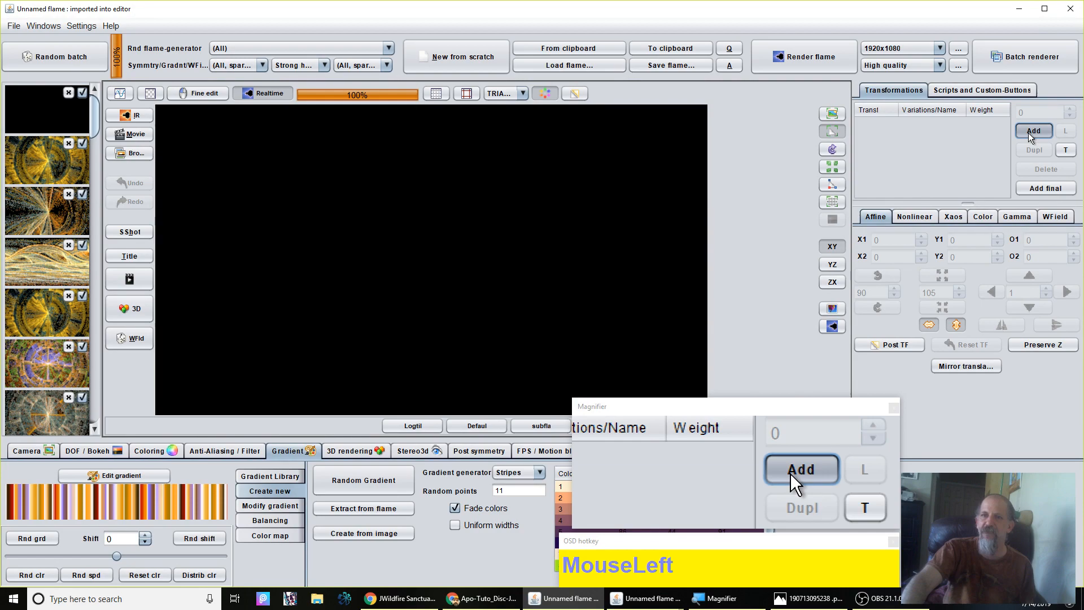
{"action": "left_click", "coordinate": [907, 220]}
{"action": "left_click", "coordinate": [912, 238]}
{"action": "scroll", "coordinate": [914, 278], "scroll_direction": "up", "scroll_amount": 10}
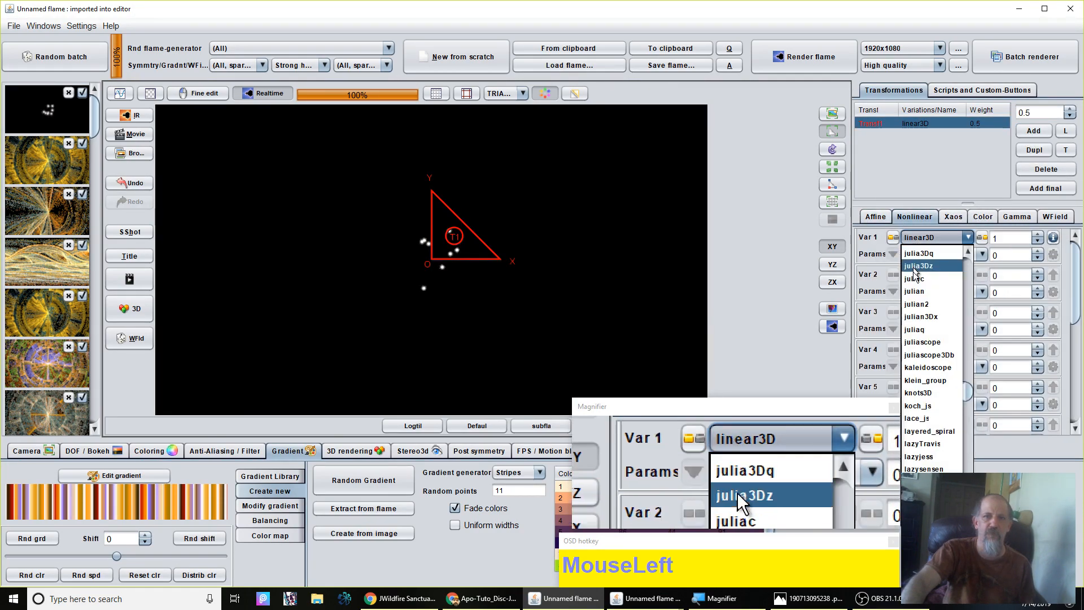
{"action": "scroll", "coordinate": [915, 278], "scroll_direction": "up", "scroll_amount": 12}
{"action": "scroll", "coordinate": [915, 278], "scroll_direction": "down", "scroll_amount": 5}
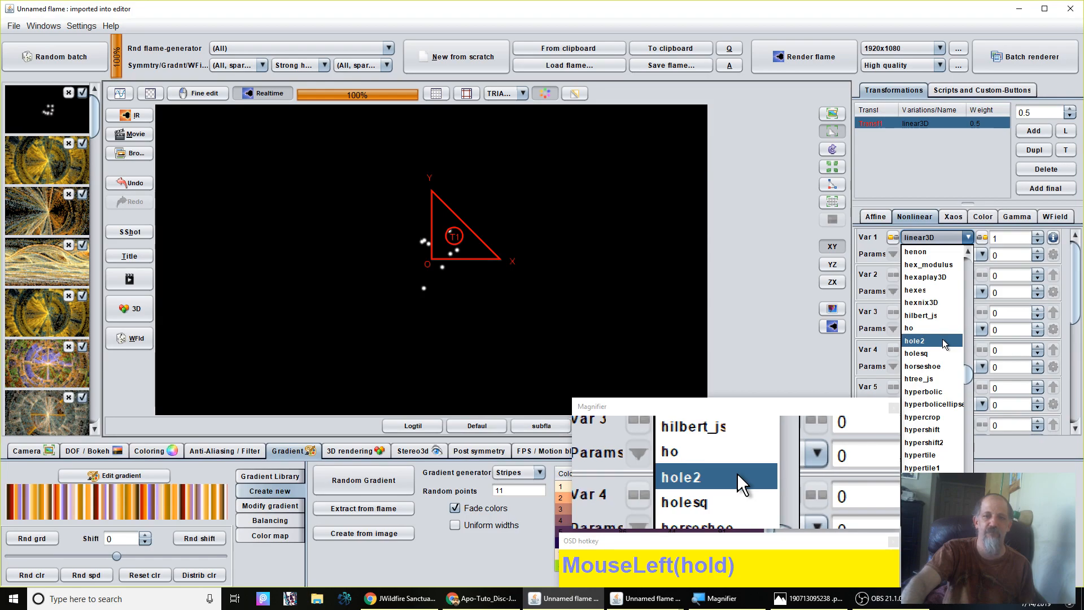
{"action": "left_click", "coordinate": [942, 338]}
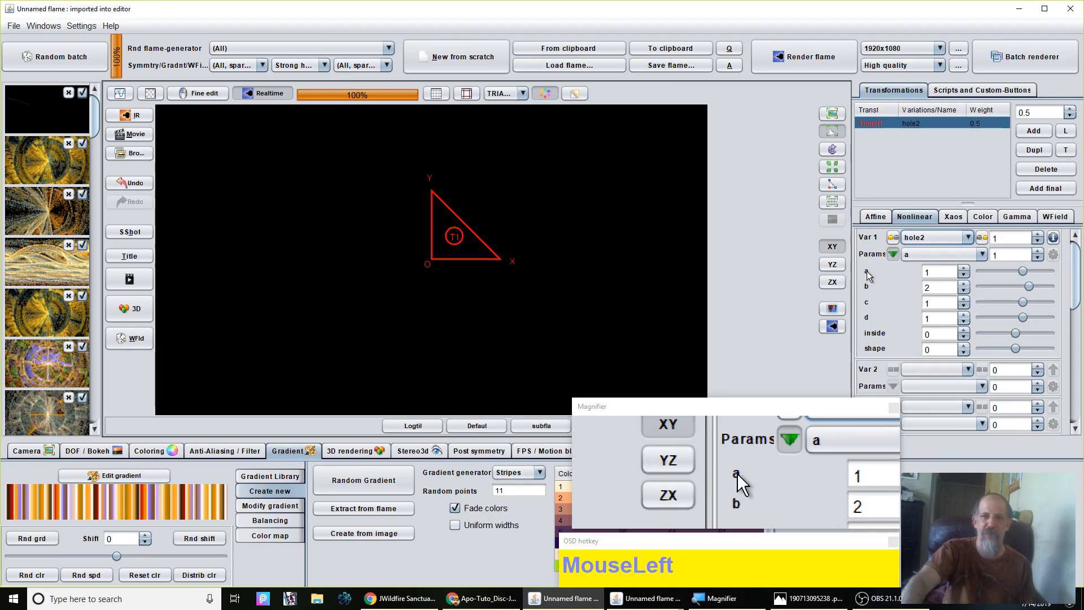
- Set the hole2 variation's parameter a to 0 and its shape to 1
{"action": "left_click", "coordinate": [929, 273]}
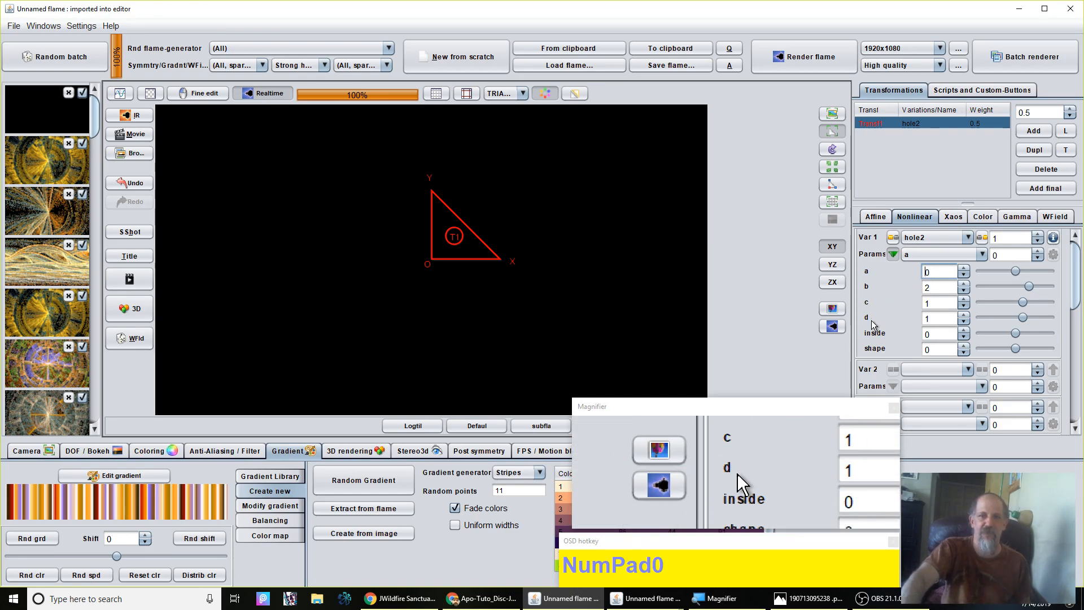
{"action": "left_click_drag", "start_coordinate": [930, 349], "coordinate": [1044, 355]}
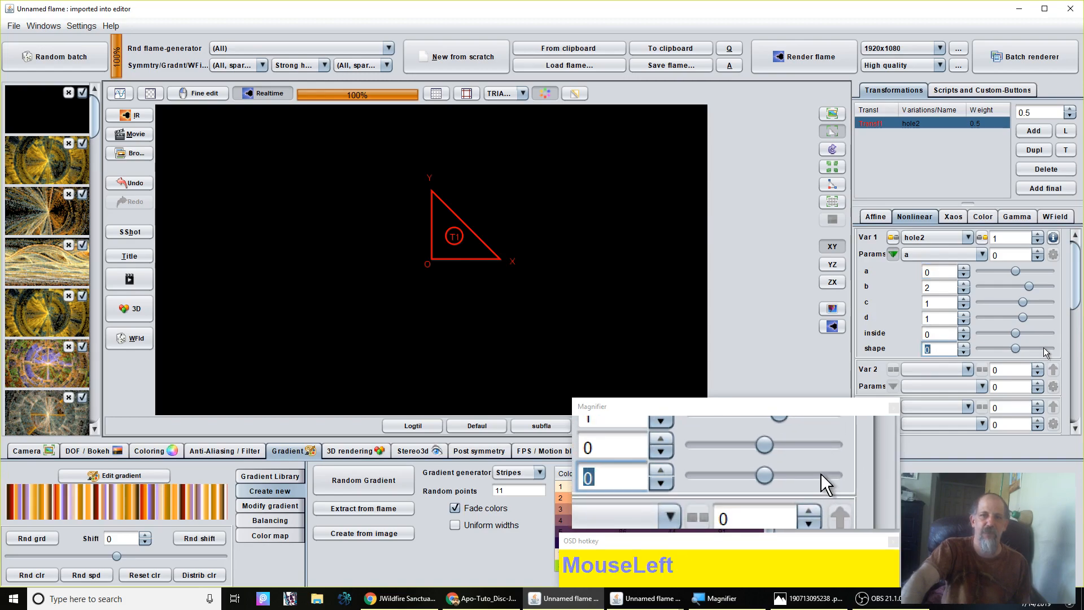
{"action": "left_click", "coordinate": [1044, 350]}
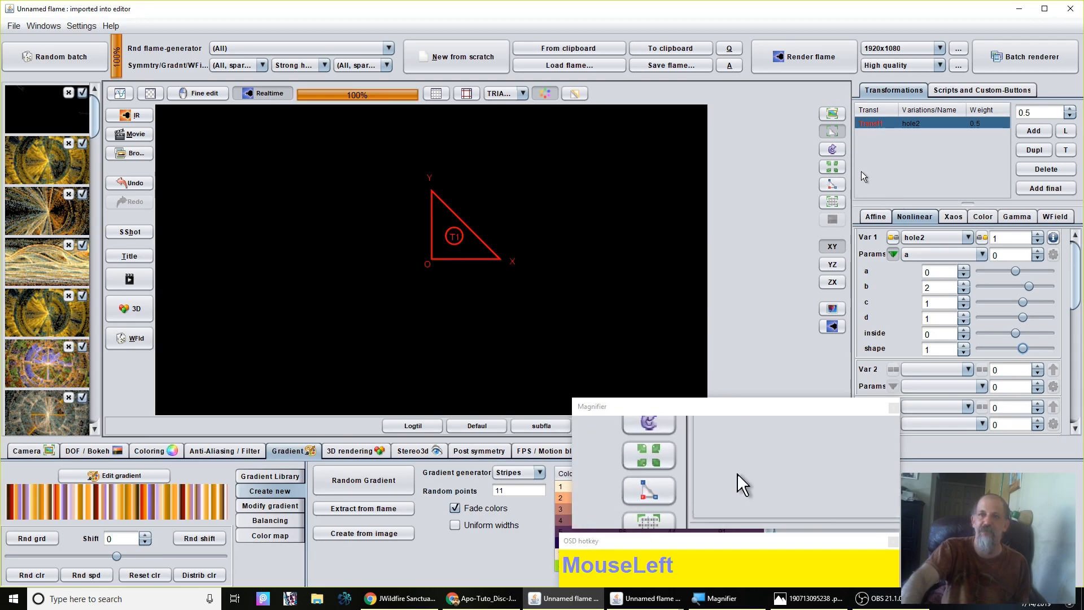
- Add a second transform and set its first variation to disc
{"action": "left_click", "coordinate": [1039, 131]}
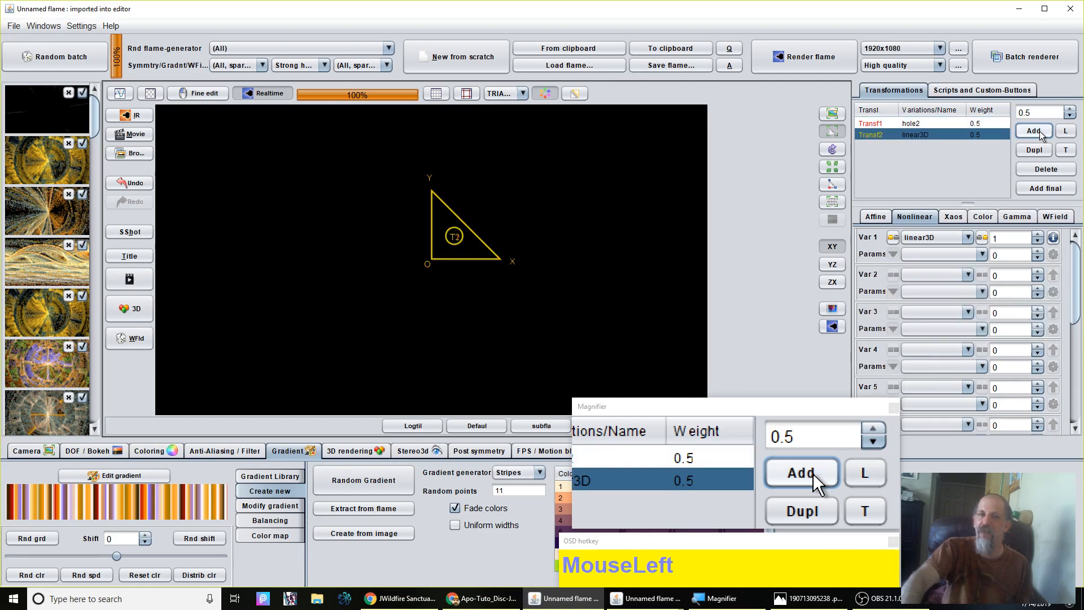
{"action": "left_click", "coordinate": [937, 236]}
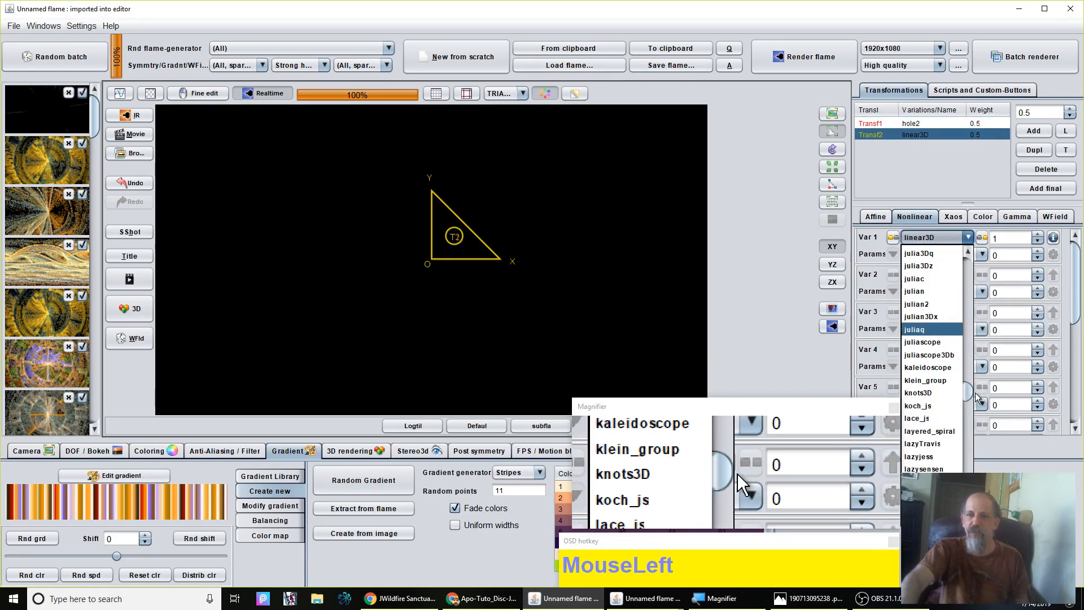
{"action": "left_click_drag", "start_coordinate": [971, 393], "coordinate": [967, 338]}
{"action": "scroll", "coordinate": [911, 266], "scroll_direction": "up", "scroll_amount": 3}
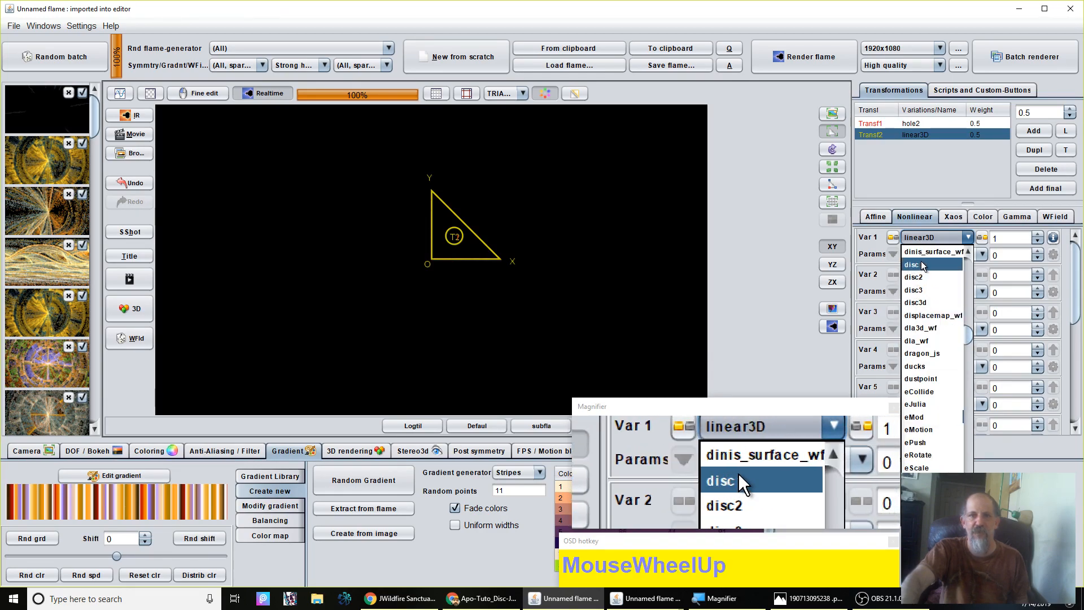
{"action": "left_click", "coordinate": [920, 264]}
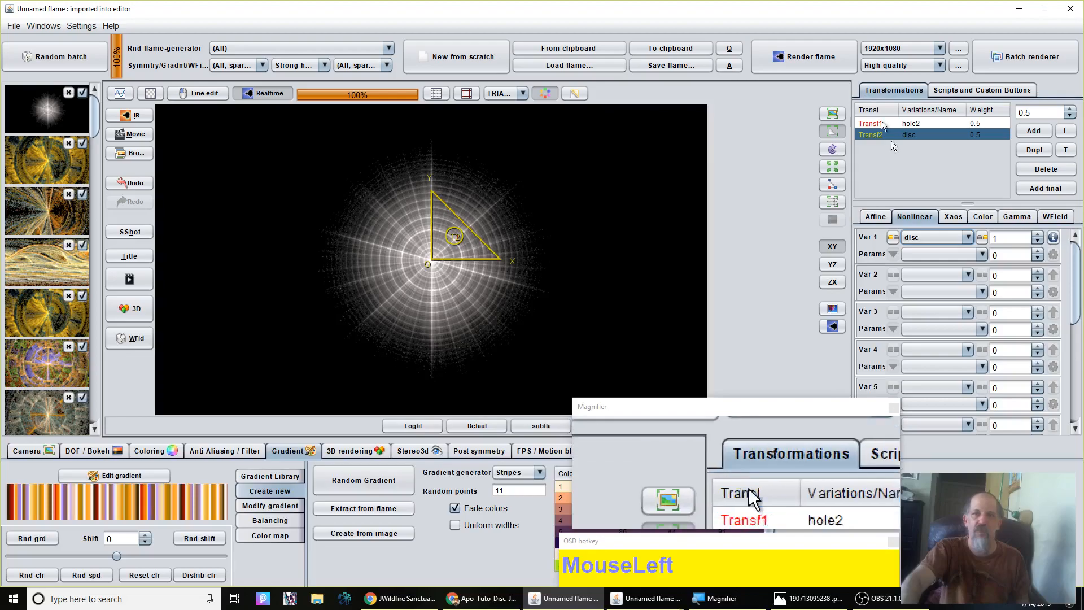
- Set the hole2 transform's weight to 1 and select the disc transform for editing
{"action": "left_click", "coordinate": [914, 123]}
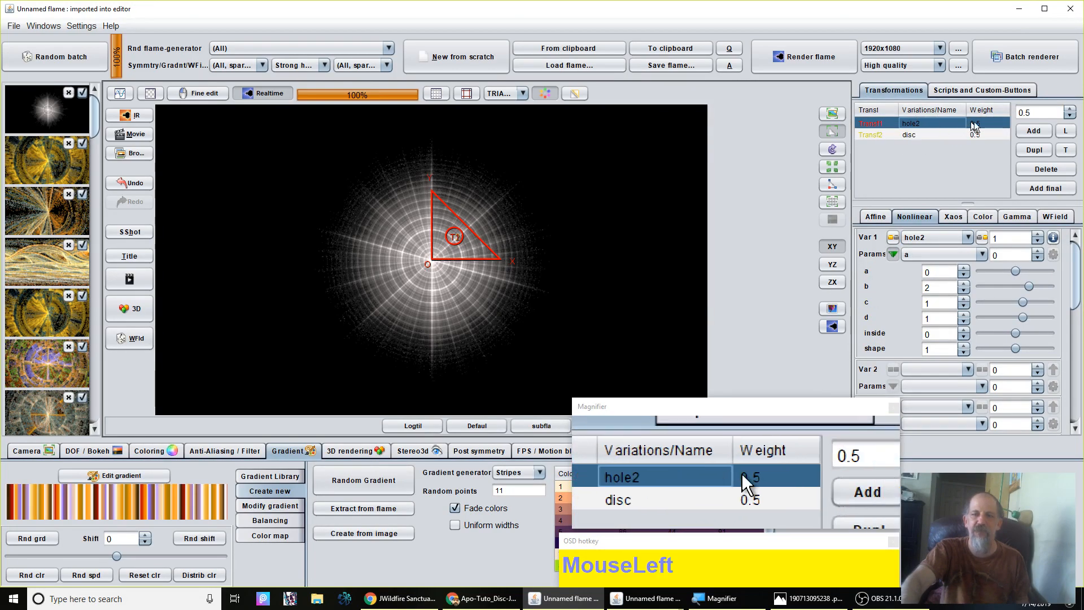
{"action": "left_click", "coordinate": [1034, 112]}
{"action": "mouse_move", "coordinate": [1035, 116]}
{"action": "left_mouse_down"}
{"action": "mouse_move", "coordinate": [1048, 111]}
{"action": "mouse_move", "coordinate": [1030, 112]}
{"action": "left_mouse_up"}
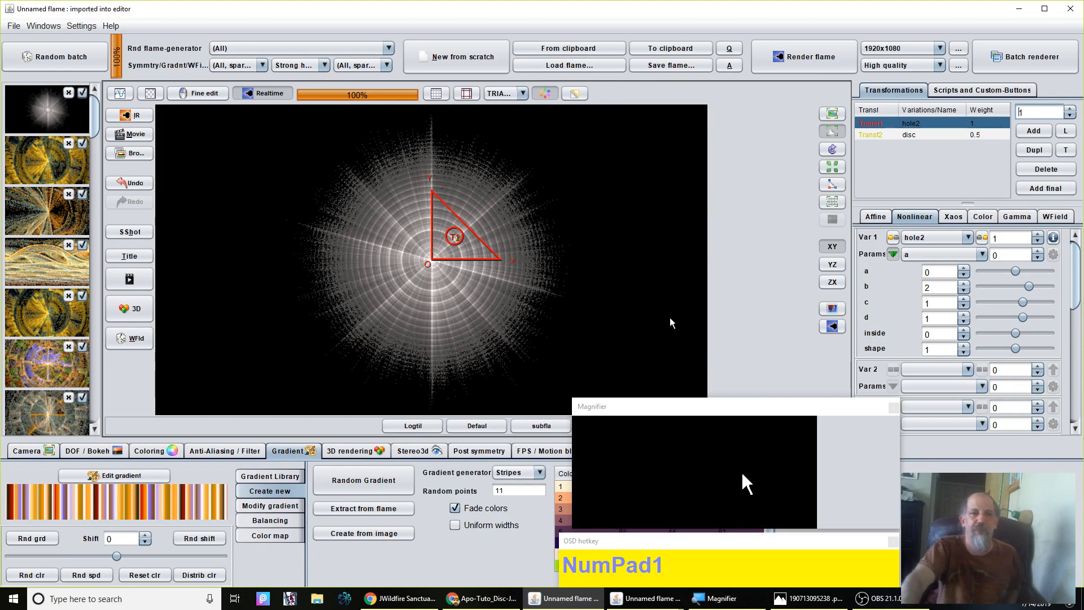
{"action": "left_click", "coordinate": [937, 135]}
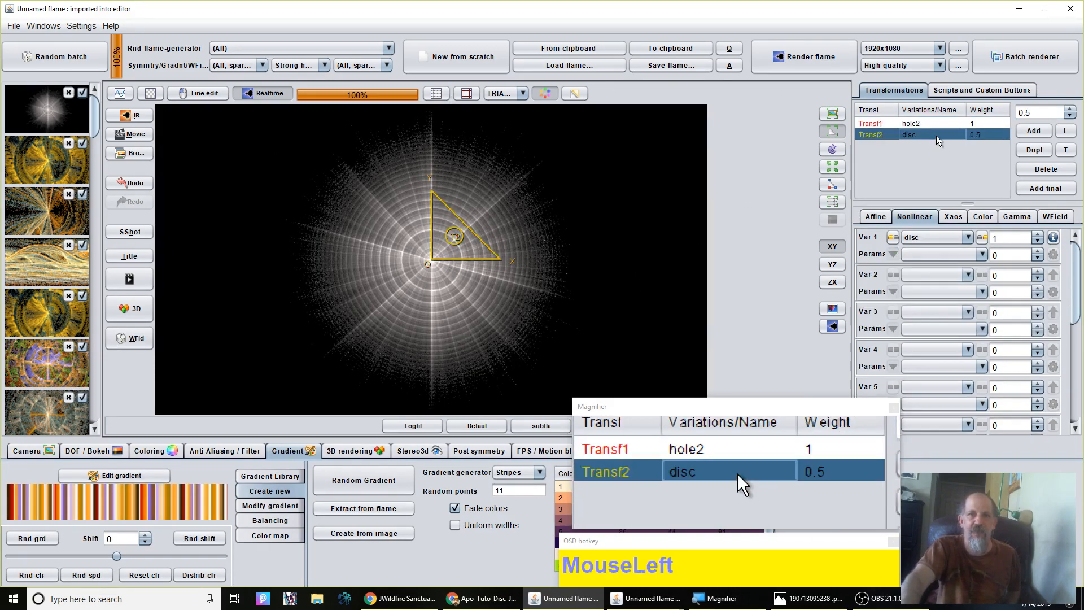
- Set the camera's pixels per unit to 144.8
{"action": "left_click", "coordinate": [9, 457]}
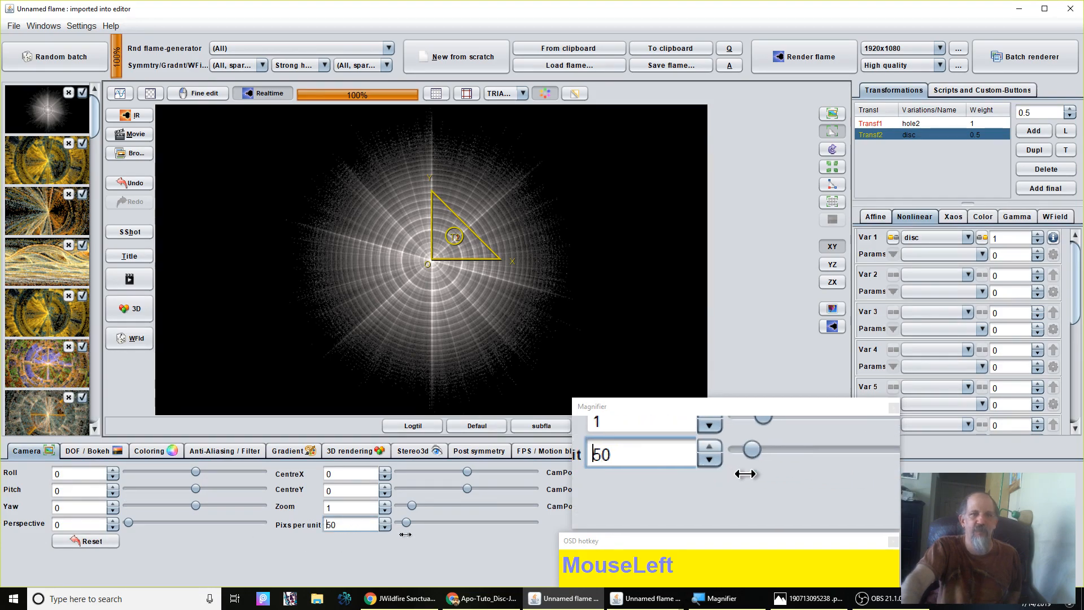
{"action": "left_click_drag", "start_coordinate": [453, 530], "coordinate": [493, 528]}
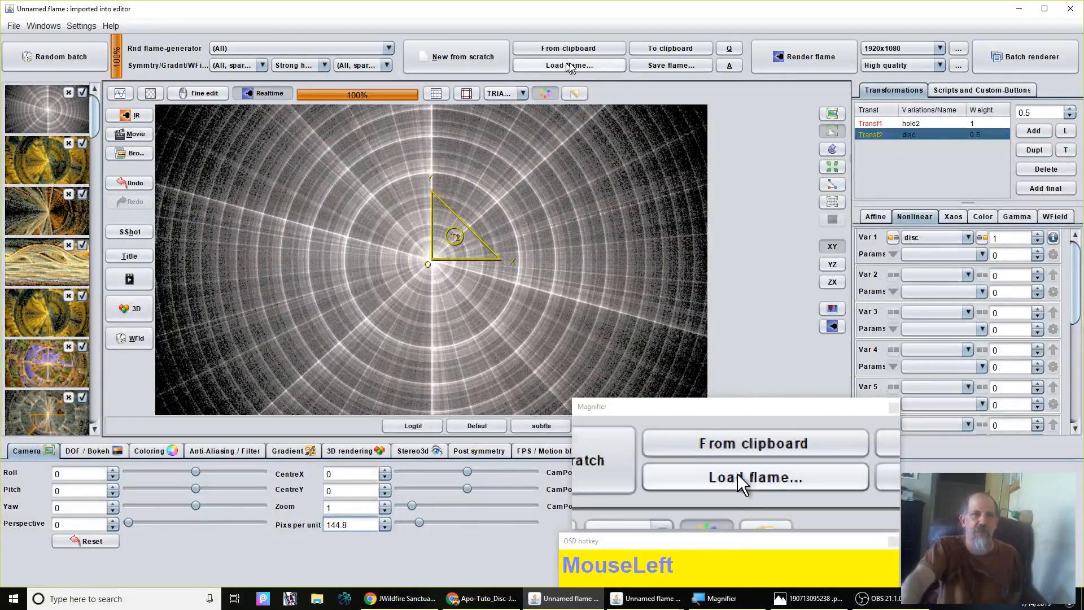
- Scale the disc transform's triangle down uniformly to about 0.266 and show its affine values
{"action": "scroll", "coordinate": [439, 256], "scroll_direction": "down", "scroll_amount": 1}
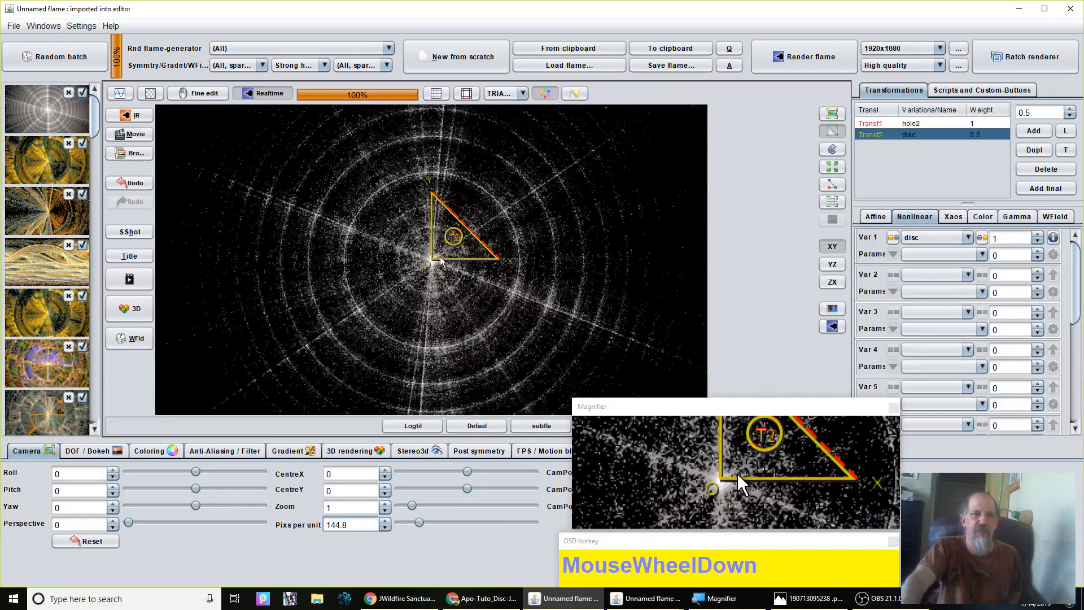
{"action": "scroll", "coordinate": [439, 256], "scroll_direction": "down", "scroll_amount": 2}
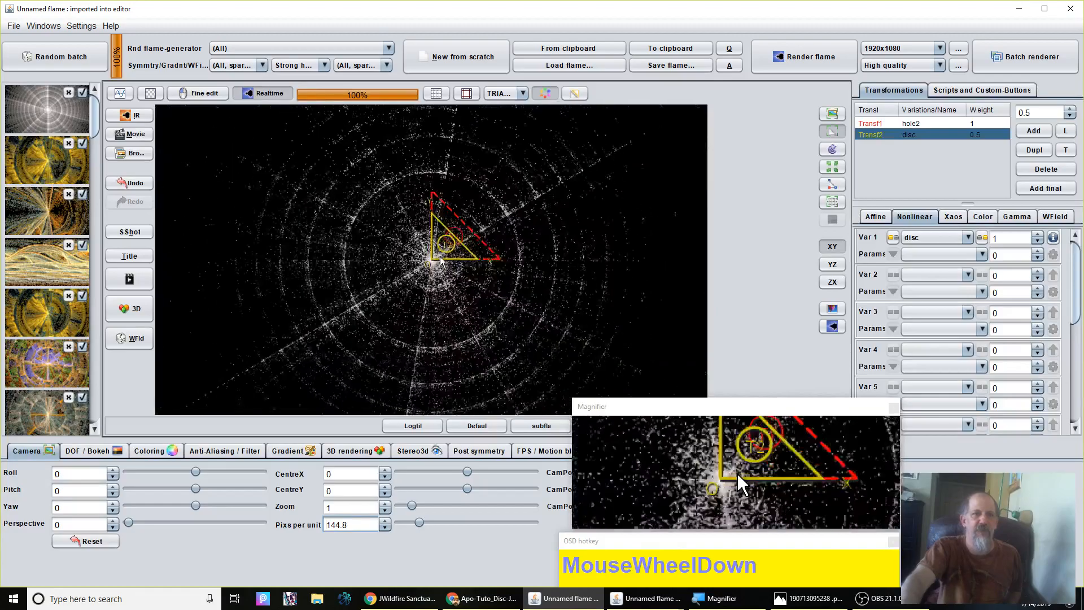
{"action": "scroll", "coordinate": [440, 256], "scroll_direction": "down", "scroll_amount": 2}
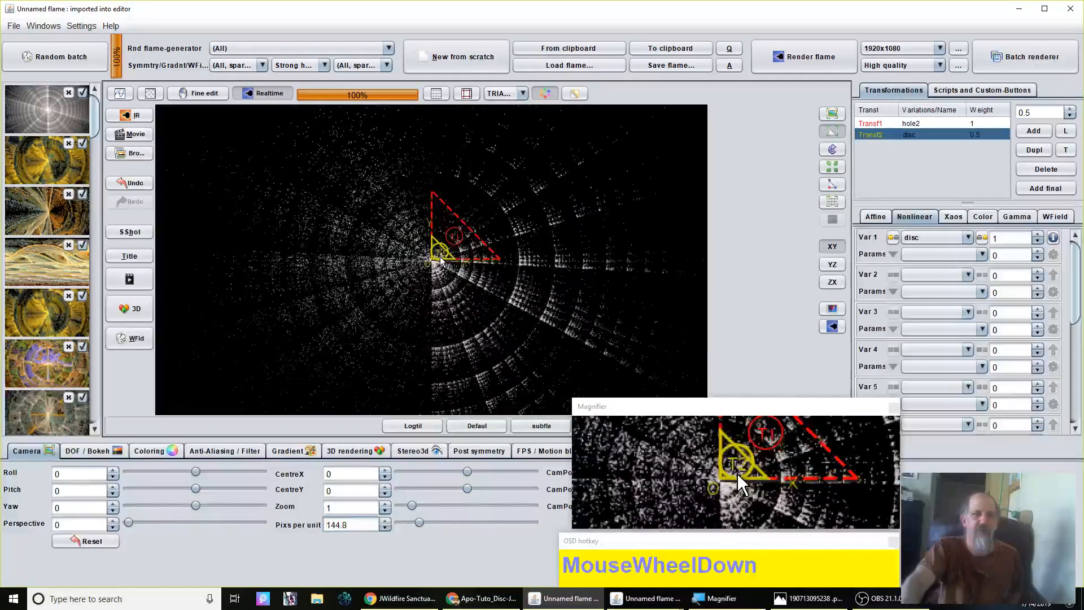
{"action": "scroll", "coordinate": [439, 258], "scroll_direction": "down", "scroll_amount": 2}
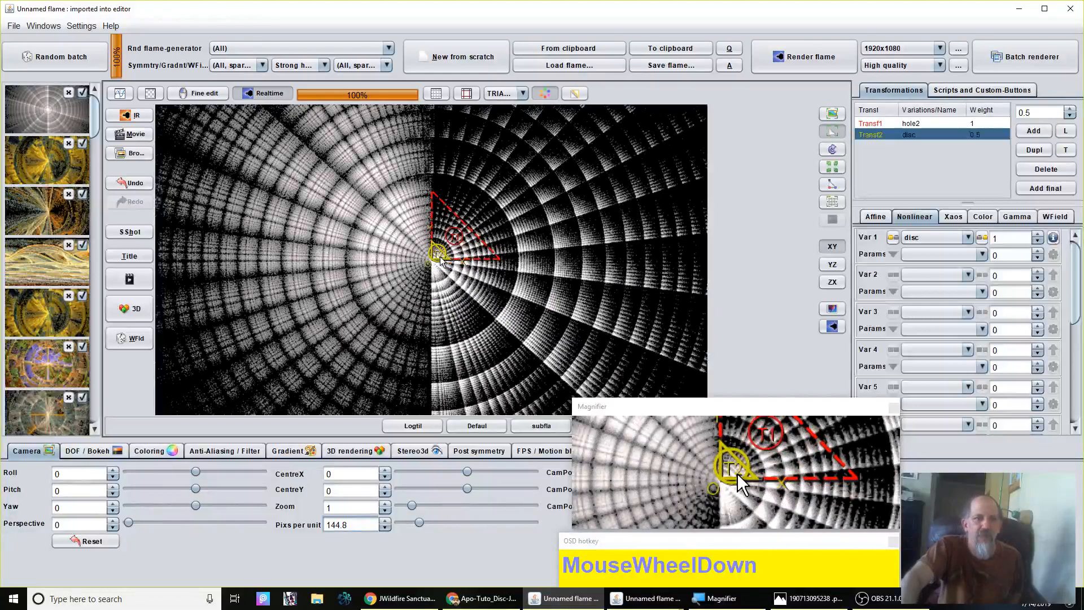
{"action": "scroll", "coordinate": [440, 258], "scroll_direction": "down", "scroll_amount": 2}
{"action": "scroll", "coordinate": [440, 259], "scroll_direction": "up", "scroll_amount": 2}
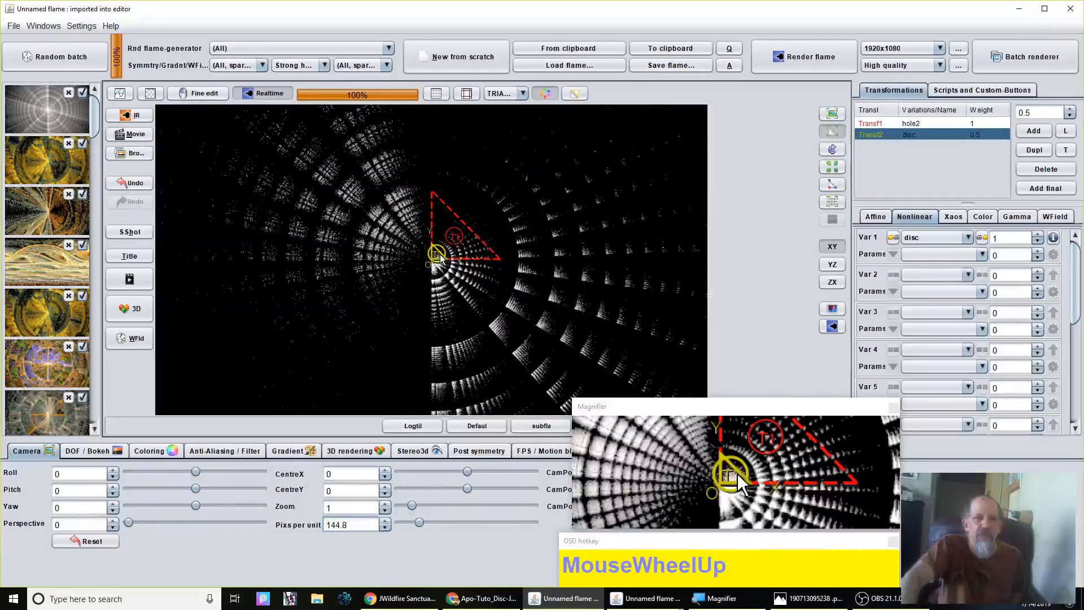
{"action": "scroll", "coordinate": [440, 258], "scroll_direction": "up", "scroll_amount": 1}
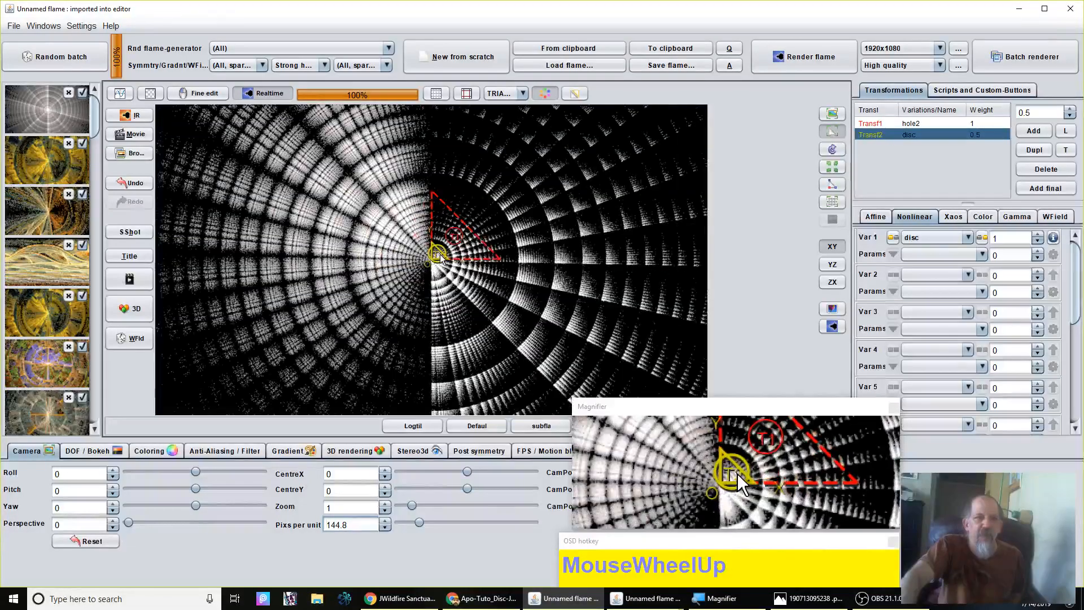
{"action": "scroll", "coordinate": [429, 279], "scroll_direction": "down", "scroll_amount": 2}
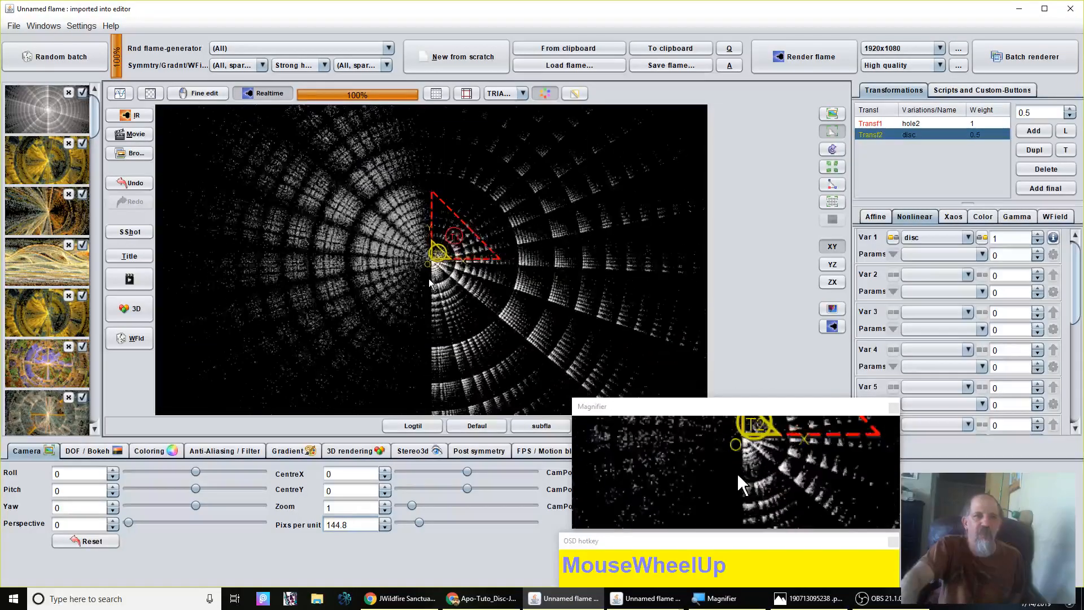
{"action": "scroll", "coordinate": [429, 279], "scroll_direction": "up", "scroll_amount": 1}
{"action": "scroll", "coordinate": [430, 281], "scroll_direction": "down", "scroll_amount": 1}
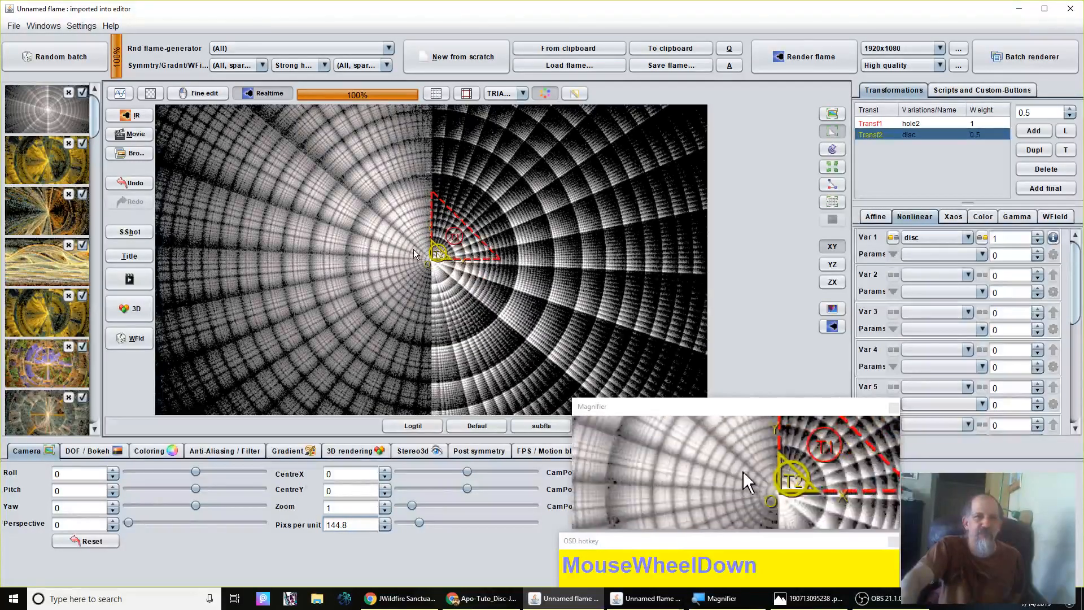
{"action": "scroll", "coordinate": [426, 300], "scroll_direction": "down", "scroll_amount": 1}
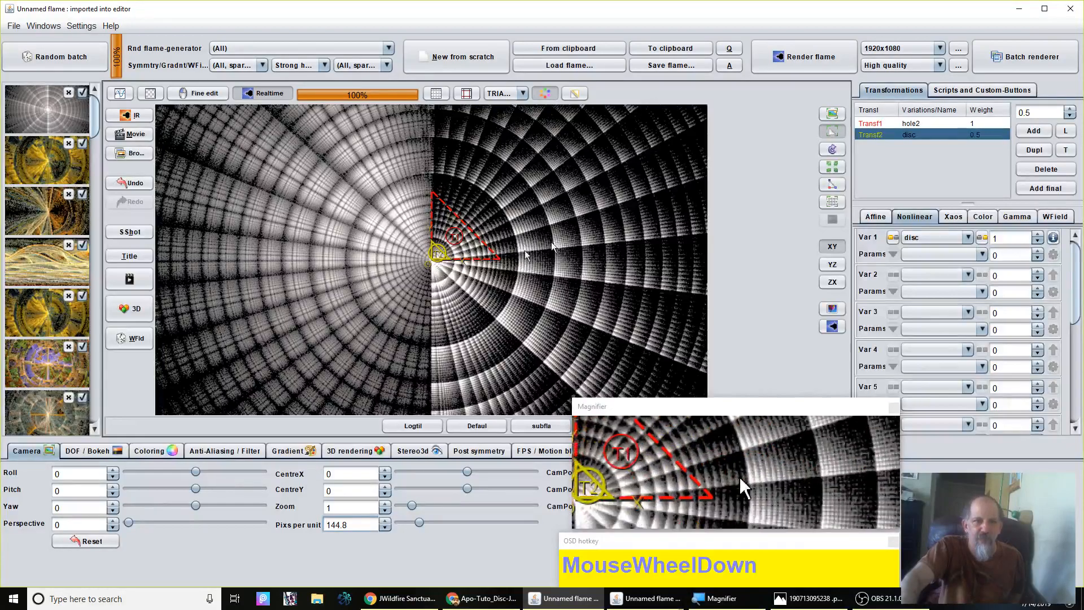
{"action": "left_click", "coordinate": [870, 218]}
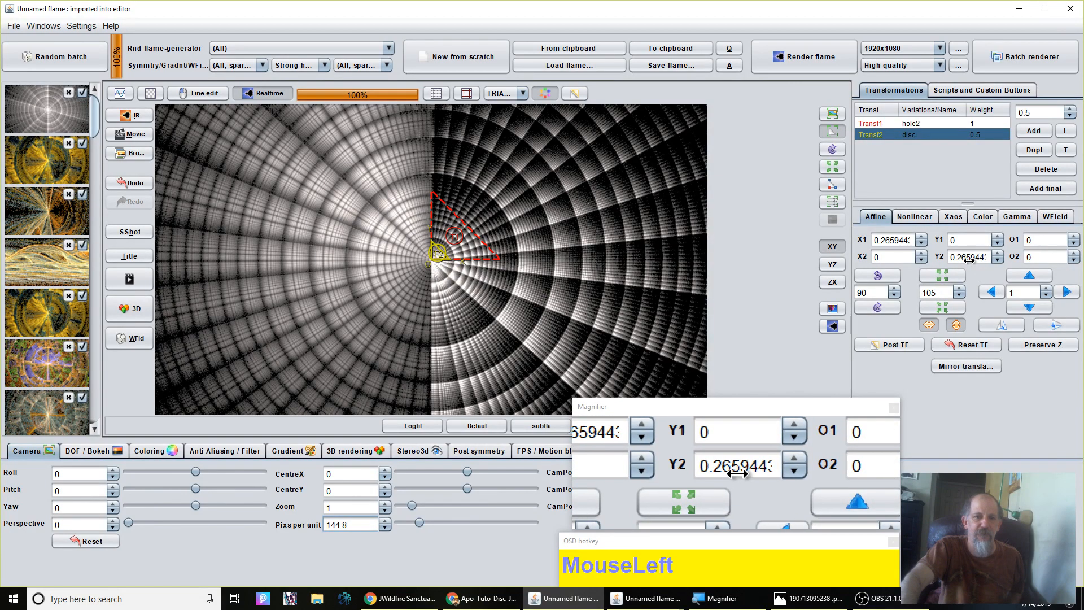
- Rotate the hole2 transform's triangle about its origin to an X1 of about -0.949 and a Y1 of about -0.315
{"action": "left_click", "coordinate": [457, 244]}
{"action": "left_click_drag", "start_coordinate": [457, 244], "coordinate": [994, 231]}
{"action": "left_click_drag", "start_coordinate": [268, 263], "coordinate": [524, 232]}
{"action": "left_click_drag", "start_coordinate": [418, 238], "coordinate": [415, 262]}
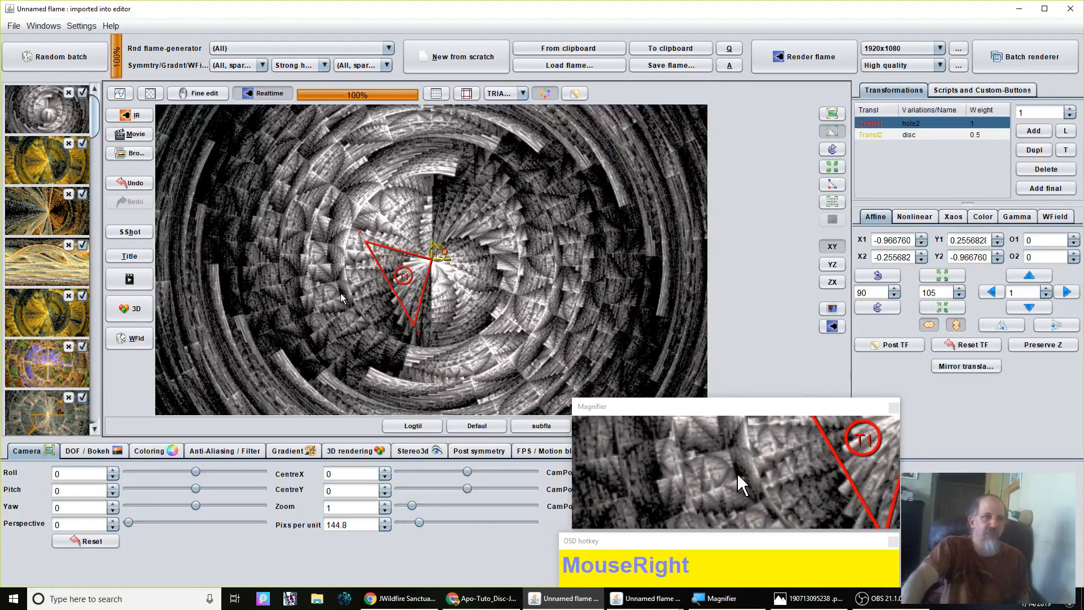
{"action": "left_click_drag", "start_coordinate": [402, 339], "coordinate": [538, 291]}
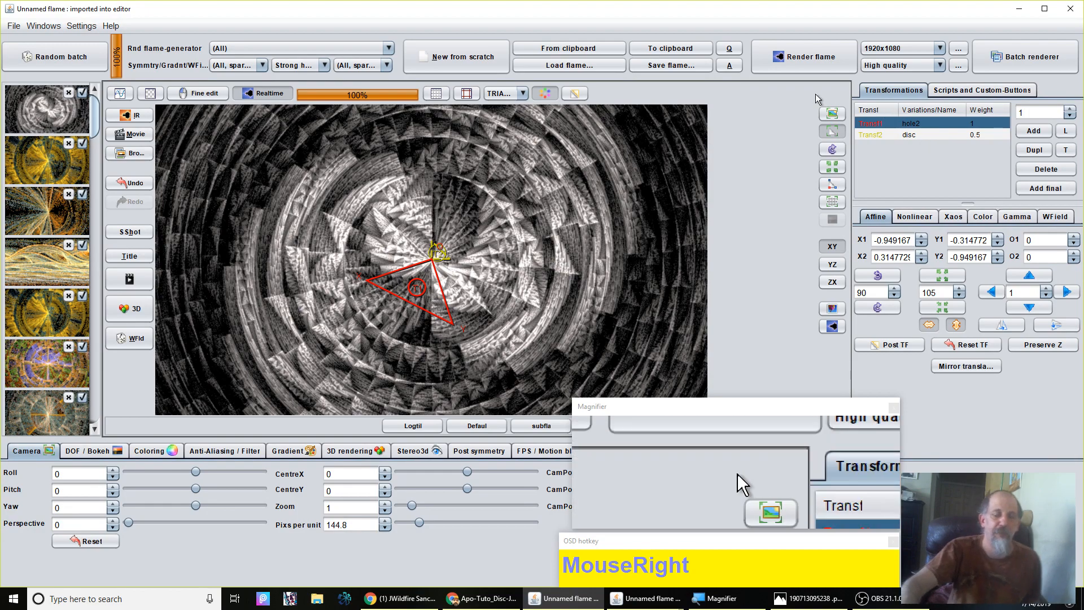
- Try disc3 as the first variation of the second transform
{"action": "left_click", "coordinate": [914, 218]}
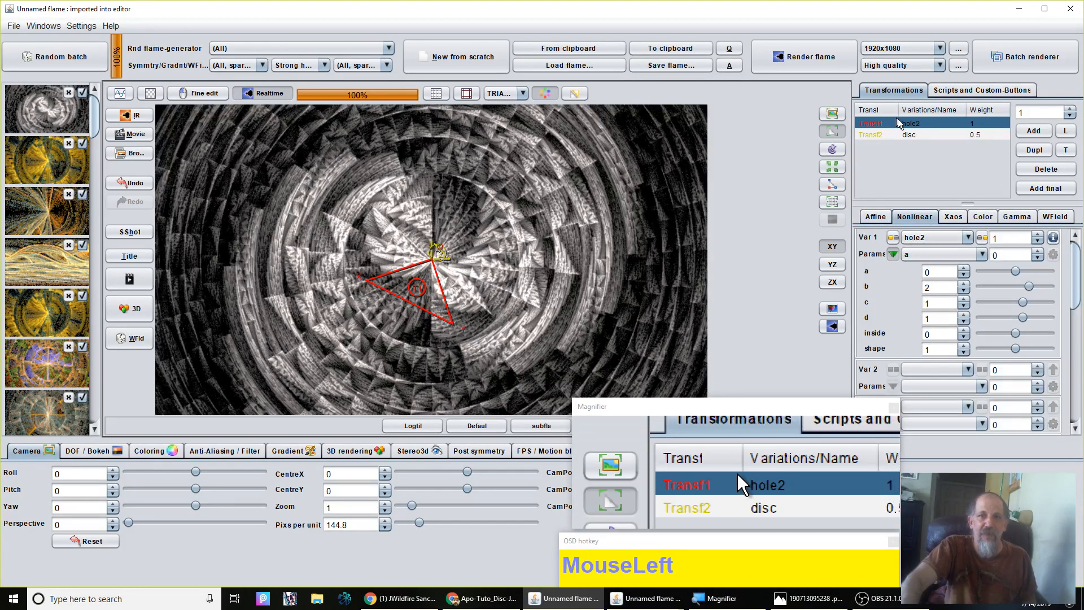
{"action": "left_click", "coordinate": [924, 134]}
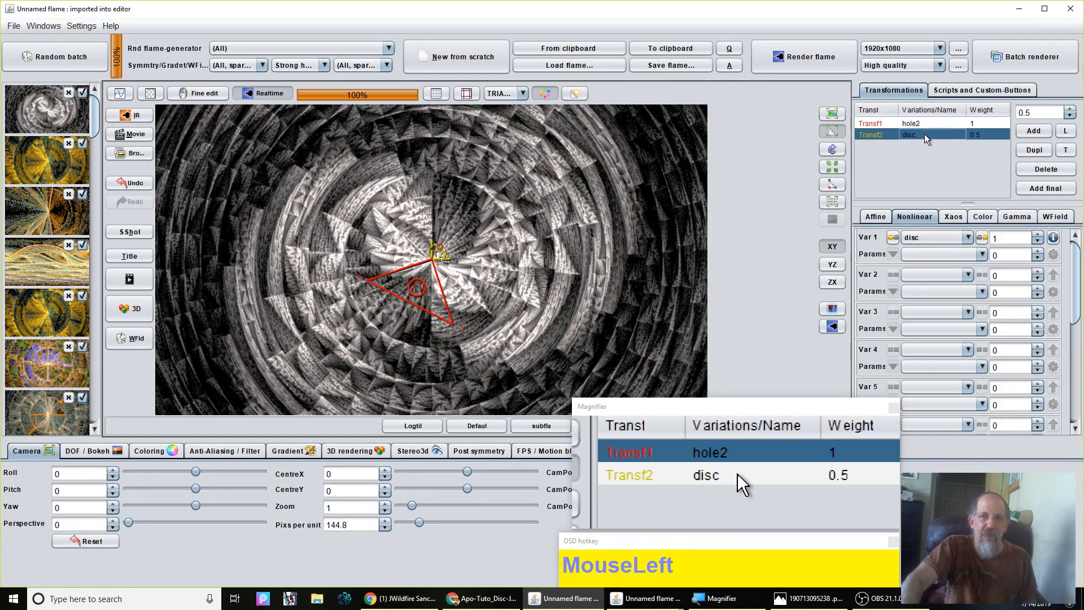
{"action": "left_click", "coordinate": [934, 236]}
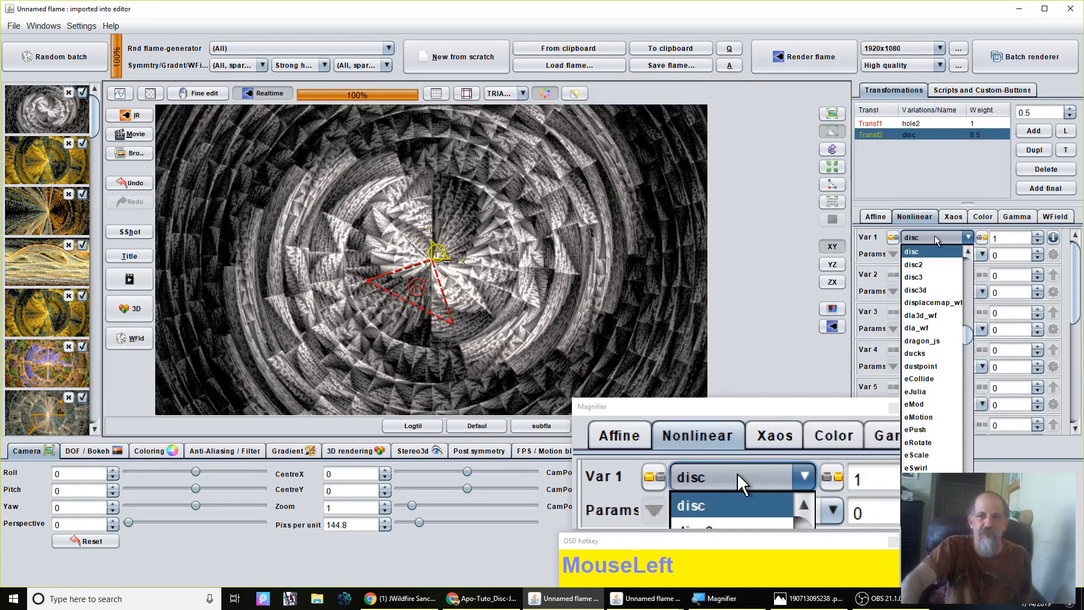
{"action": "left_click", "coordinate": [923, 276]}
- Try disc3 parameter values of 1.292 for g, 1.008 for h and 0.508 for f
{"action": "left_click", "coordinate": [940, 366]}
{"action": "left_click_drag", "start_coordinate": [976, 365], "coordinate": [947, 375]}
{"action": "left_click", "coordinate": [941, 380]}
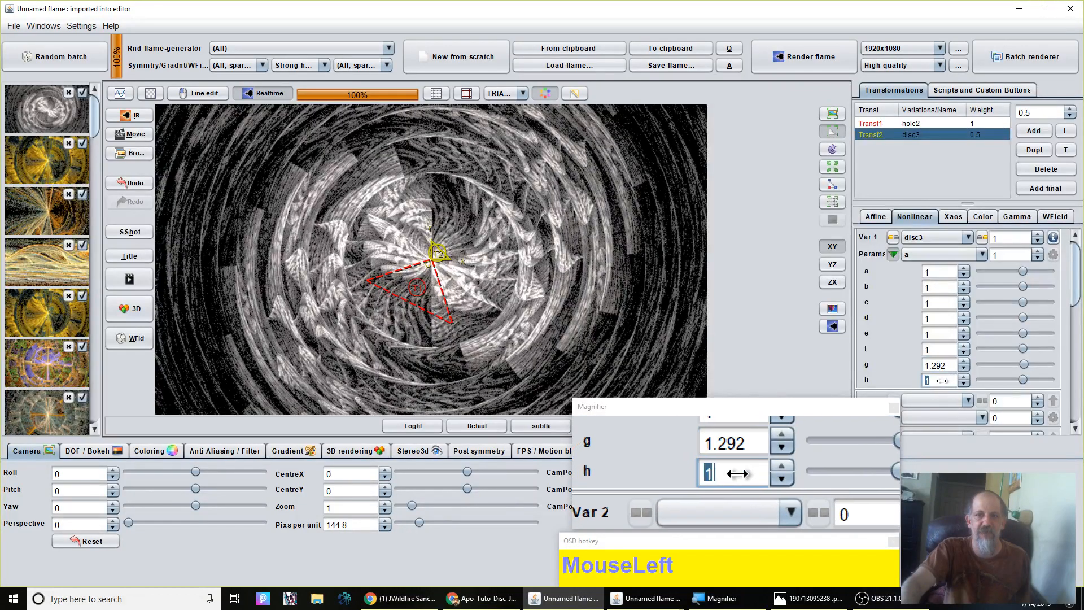
{"action": "left_click_drag", "start_coordinate": [907, 381], "coordinate": [948, 372]}
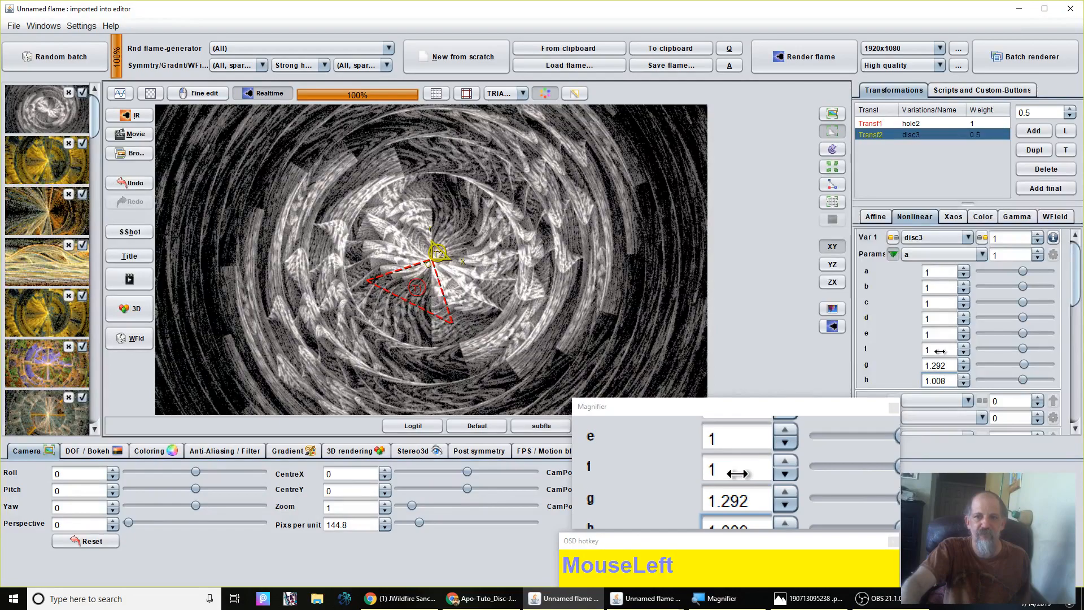
{"action": "left_click_drag", "start_coordinate": [890, 351], "coordinate": [854, 351]}
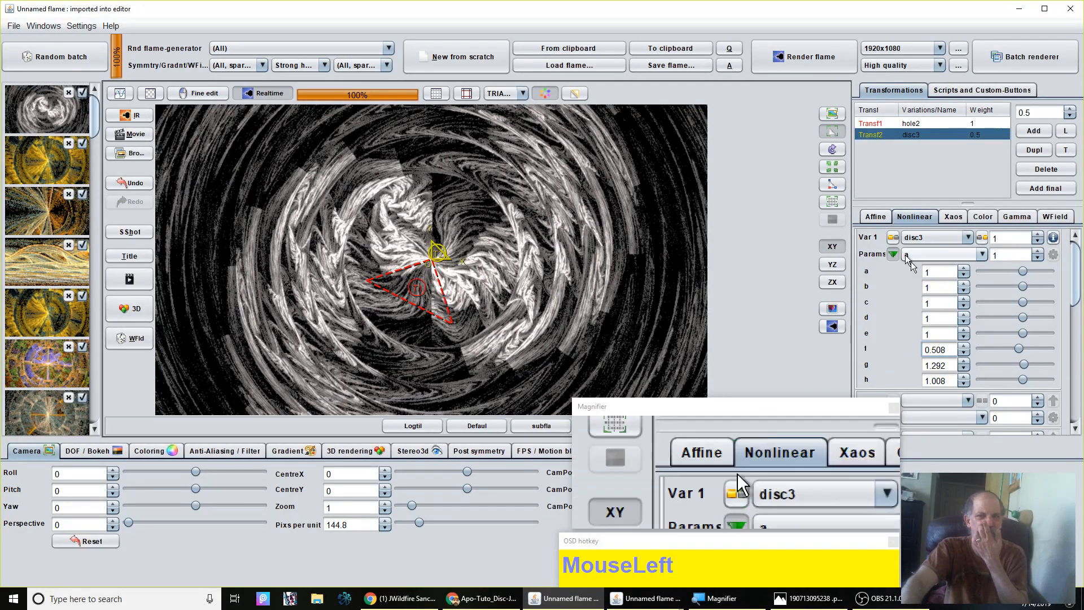
- Set the second transform's first variation to edisc and enlarge its triangle until it extends beyond the preview's edge
{"action": "left_click", "coordinate": [949, 237]}
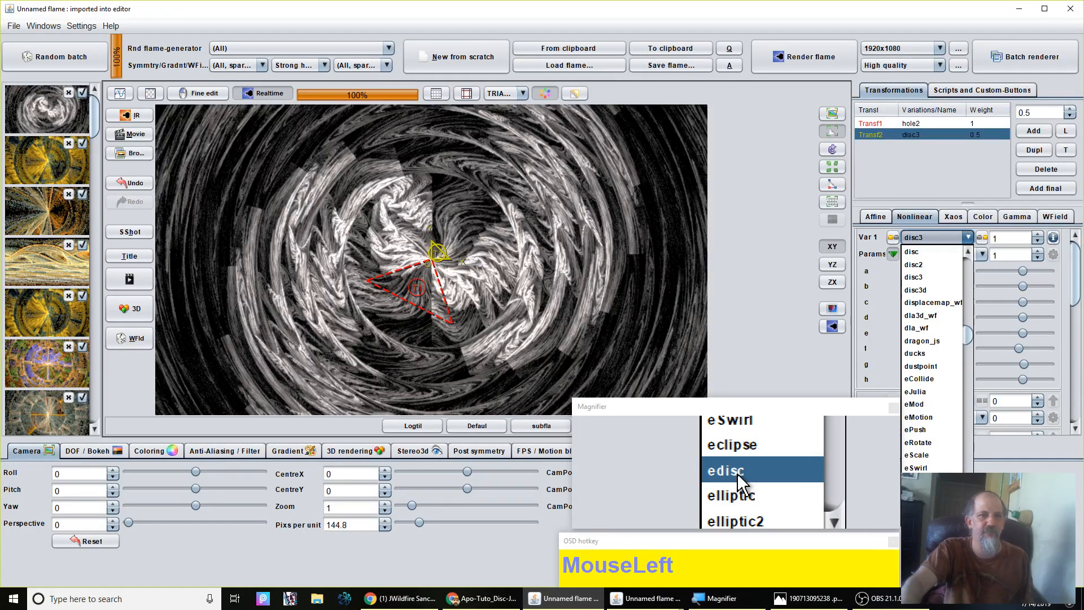
{"action": "left_click", "coordinate": [920, 493]}
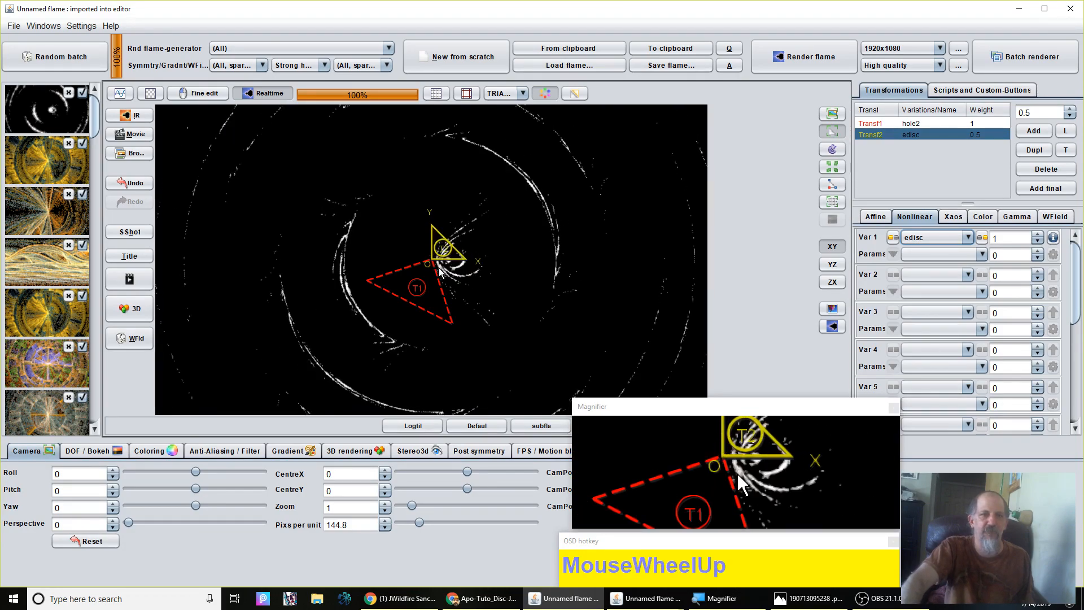
{"action": "scroll", "coordinate": [440, 272], "scroll_direction": "up", "scroll_amount": 2}
{"action": "scroll", "coordinate": [439, 272], "scroll_direction": "up", "scroll_amount": 2}
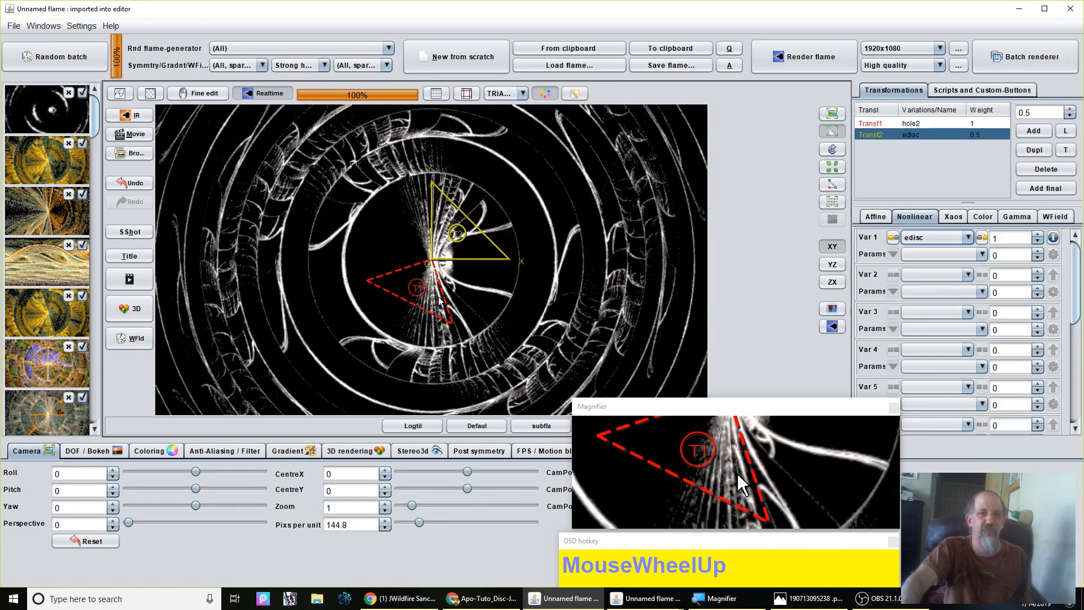
{"action": "scroll", "coordinate": [461, 256], "scroll_direction": "up", "scroll_amount": 2}
{"action": "scroll", "coordinate": [460, 259], "scroll_direction": "up", "scroll_amount": 3}
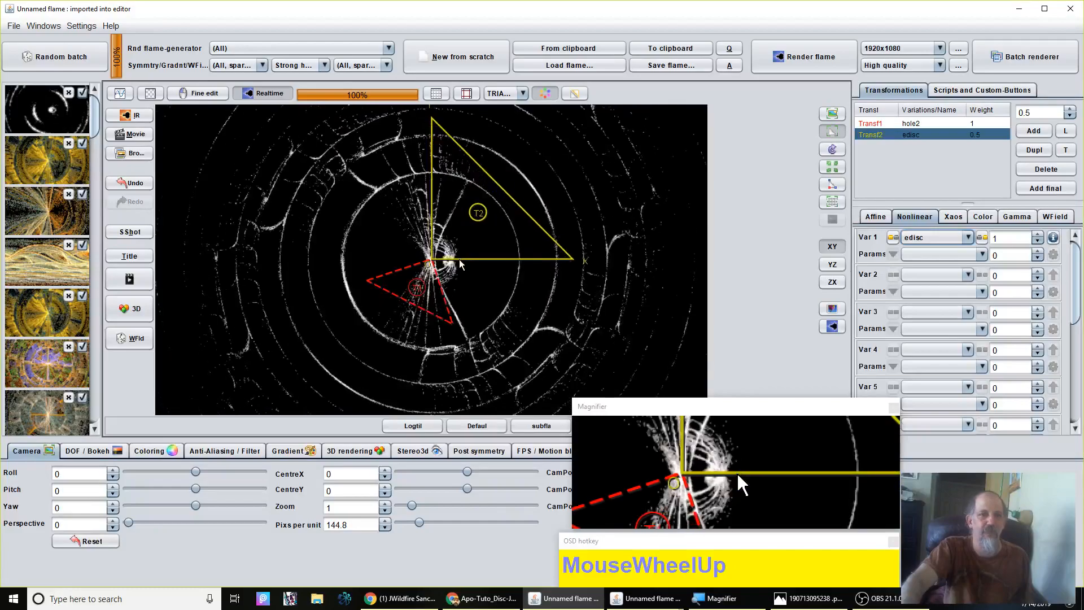
{"action": "scroll", "coordinate": [459, 261], "scroll_direction": "up", "scroll_amount": 3}
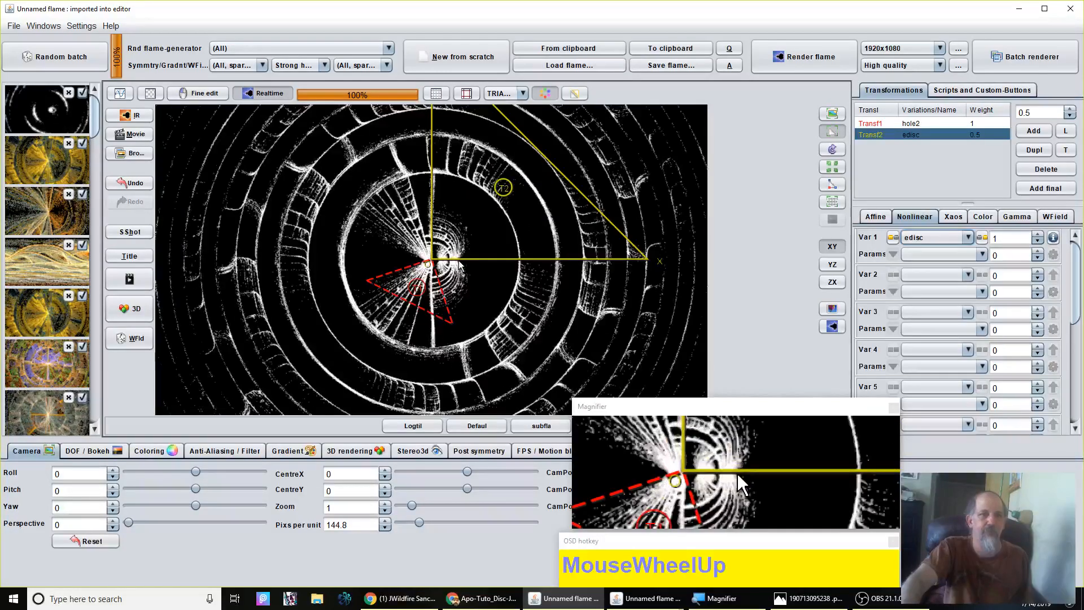
{"action": "scroll", "coordinate": [459, 264], "scroll_direction": "up", "scroll_amount": 2}
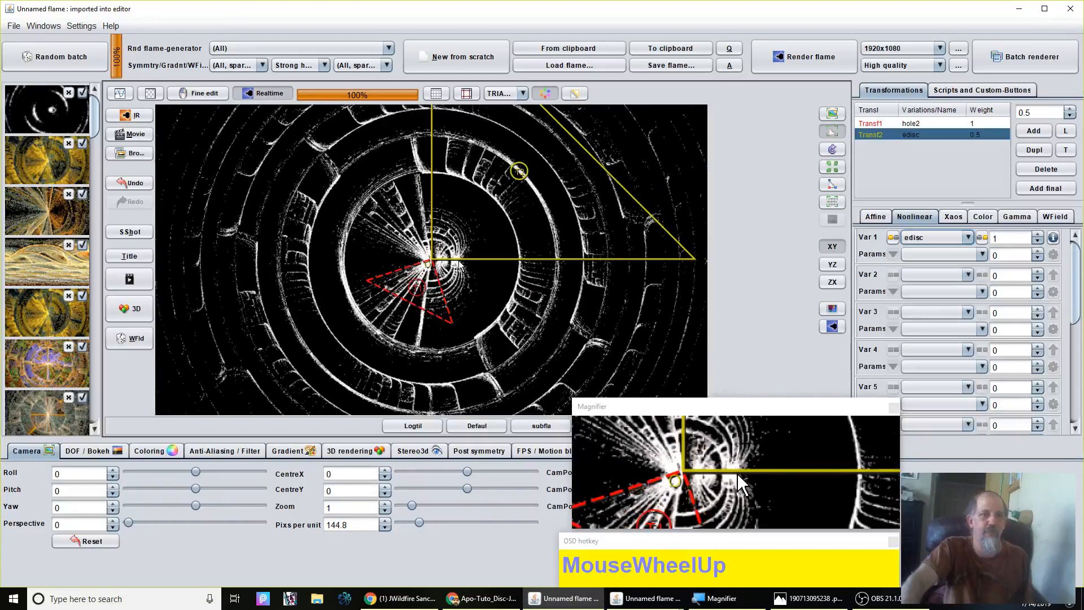
{"action": "scroll", "coordinate": [459, 265], "scroll_direction": "up", "scroll_amount": 2}
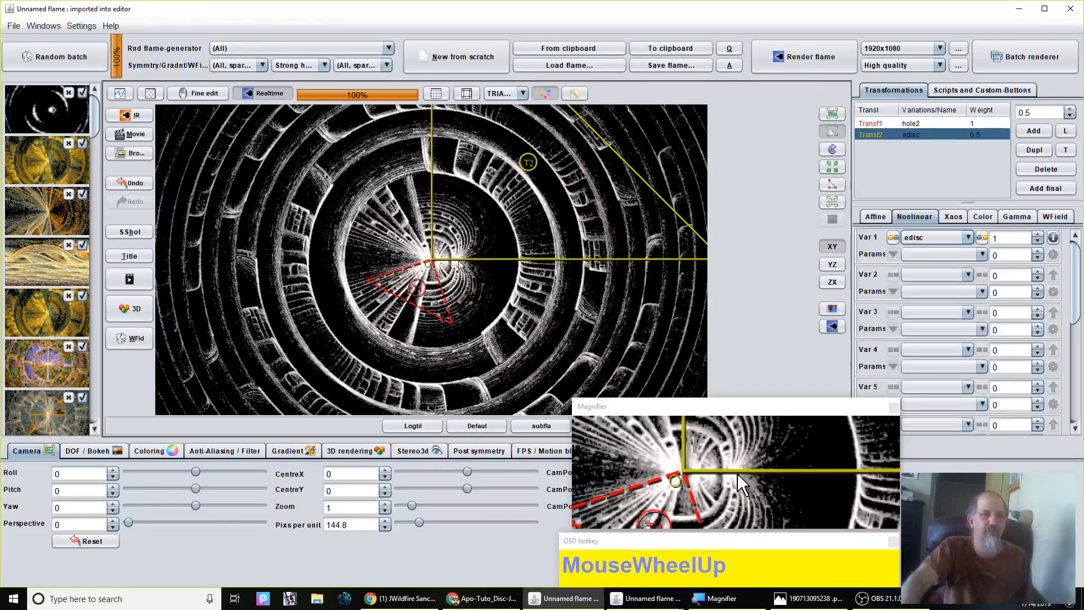
{"action": "scroll", "coordinate": [459, 264], "scroll_direction": "down", "scroll_amount": 1}
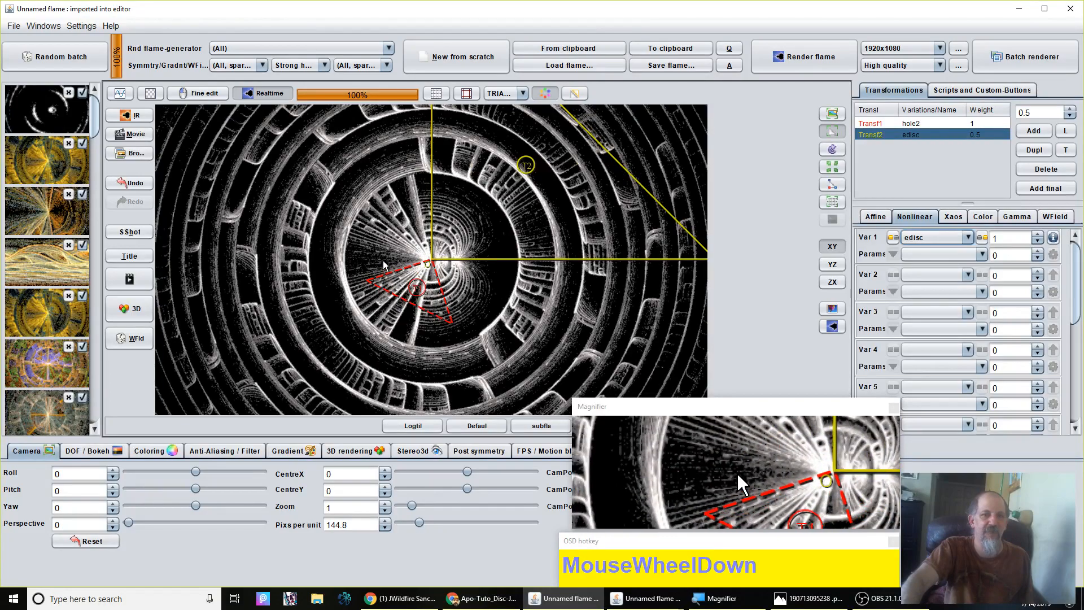
- Rotate the hole2 transform's triangle about its origin until its X point faces lower right and its Y point faces upward
{"action": "left_click", "coordinate": [416, 291]}
{"action": "right_click", "coordinate": [419, 297]}
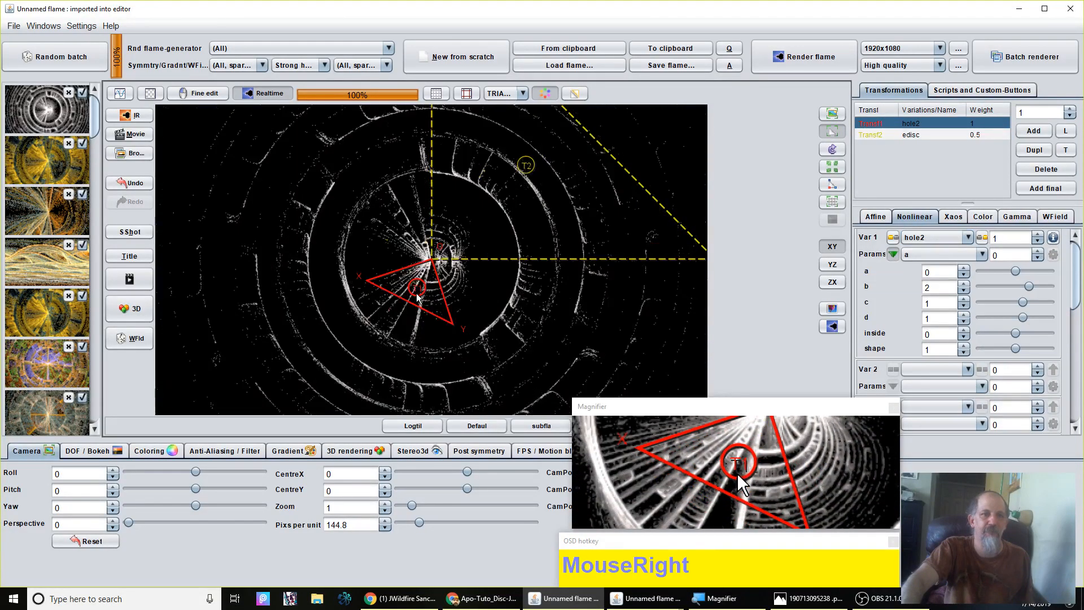
{"action": "left_click_drag", "start_coordinate": [418, 295], "coordinate": [632, 314]}
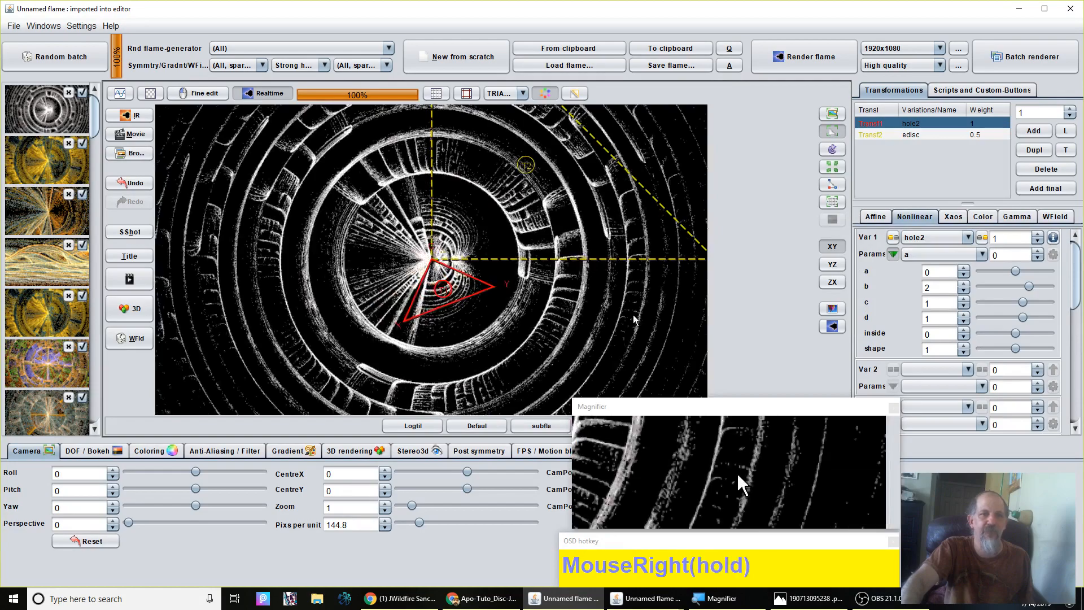
{"action": "left_click_drag", "start_coordinate": [756, 316], "coordinate": [1047, 324]}
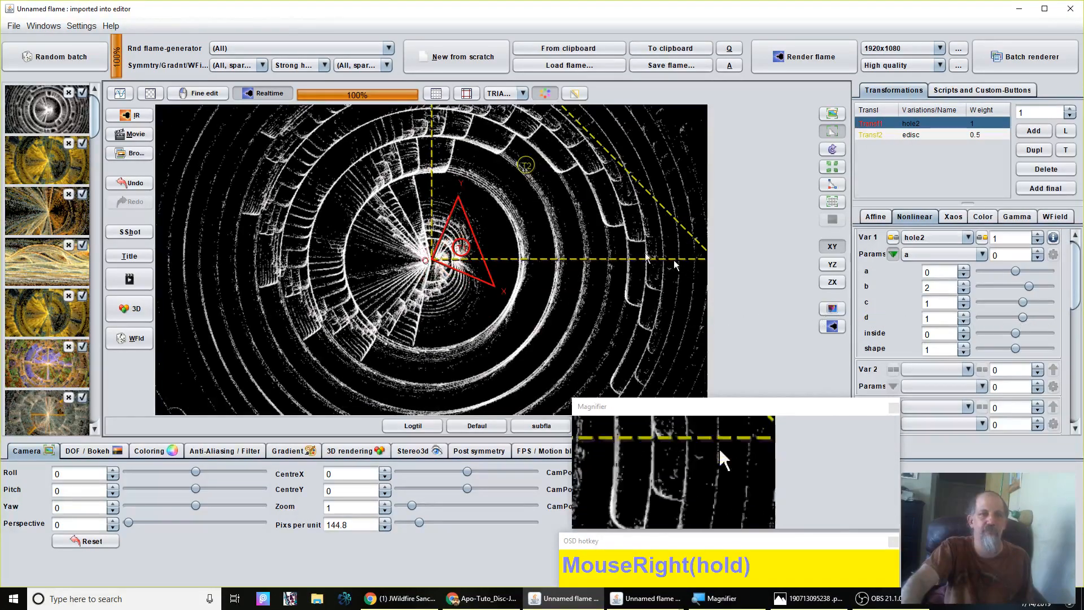
- Enlarge the hole2 transform's triangle slightly by scaling it uniformly
{"action": "scroll", "coordinate": [479, 276], "scroll_direction": "down", "scroll_amount": 3}
{"action": "scroll", "coordinate": [452, 271], "scroll_direction": "up", "scroll_amount": 3}
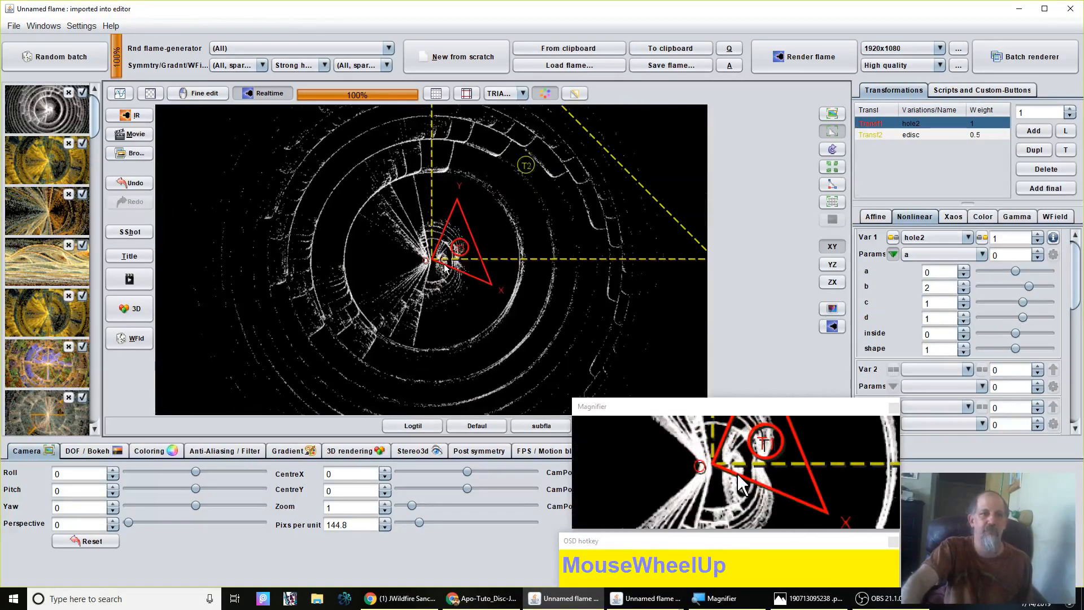
{"action": "scroll", "coordinate": [444, 263], "scroll_direction": "up", "scroll_amount": 2}
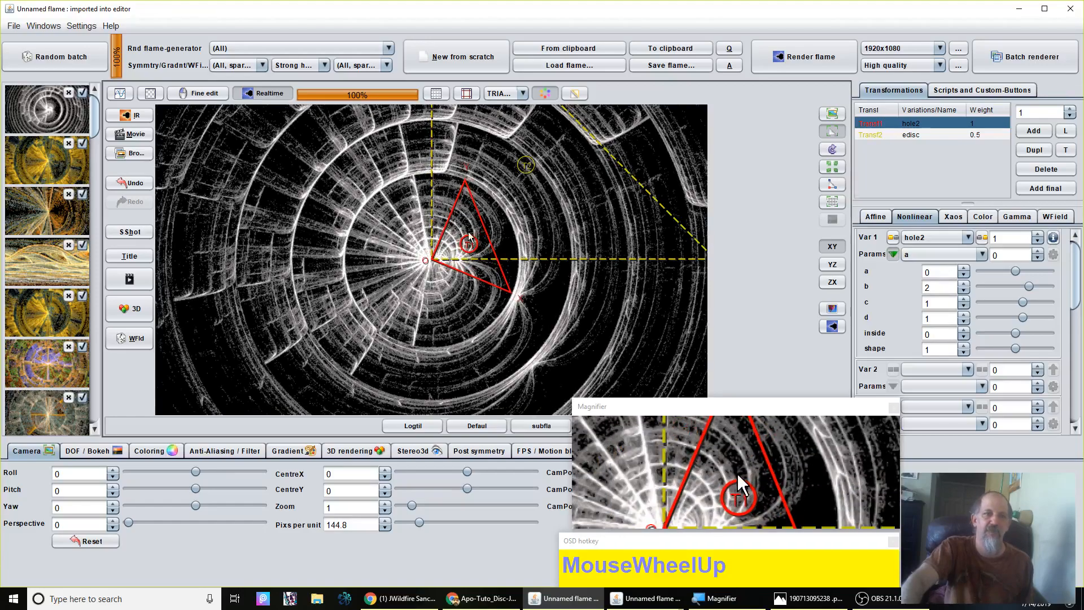
- Scale the edisc transform's triangle down until its X point lies back inside the preview
{"action": "left_click", "coordinate": [567, 211]}
{"action": "scroll", "coordinate": [567, 211], "scroll_direction": "down", "scroll_amount": 5}
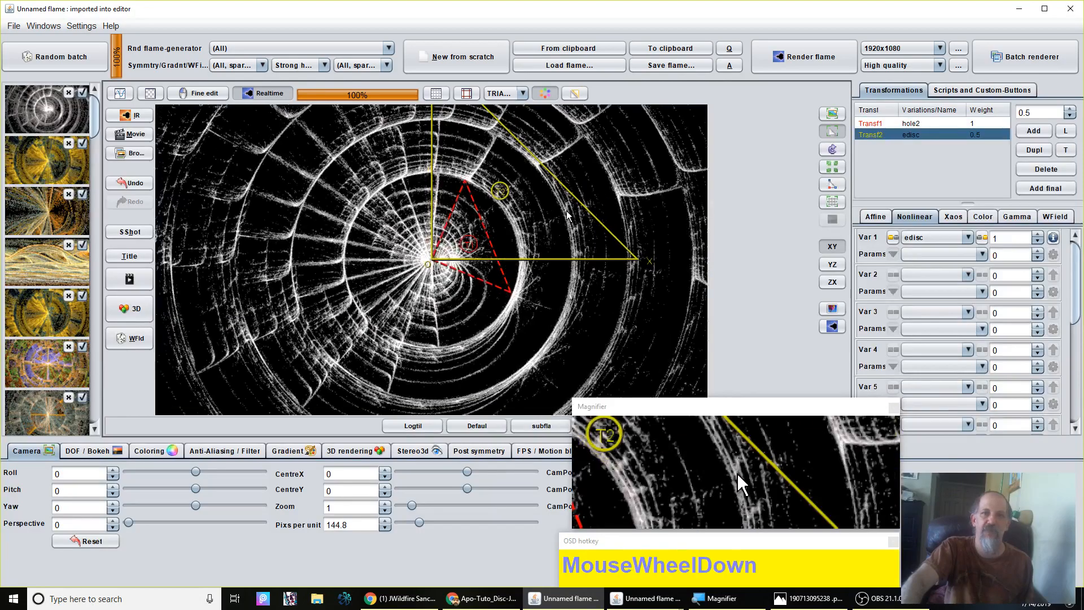
{"action": "scroll", "coordinate": [567, 213], "scroll_direction": "down", "scroll_amount": 3}
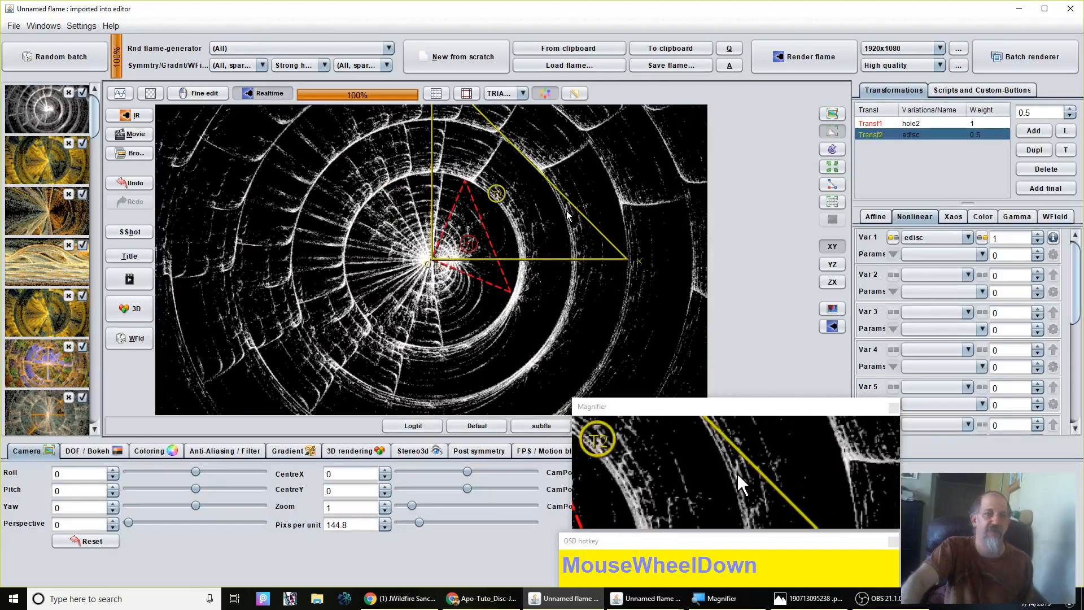
- Scale the edisc transform's triangle down further and rotate it about its origin until its X point faces upward and its Y point faces left
{"action": "scroll", "coordinate": [567, 213], "scroll_direction": "down", "scroll_amount": 3}
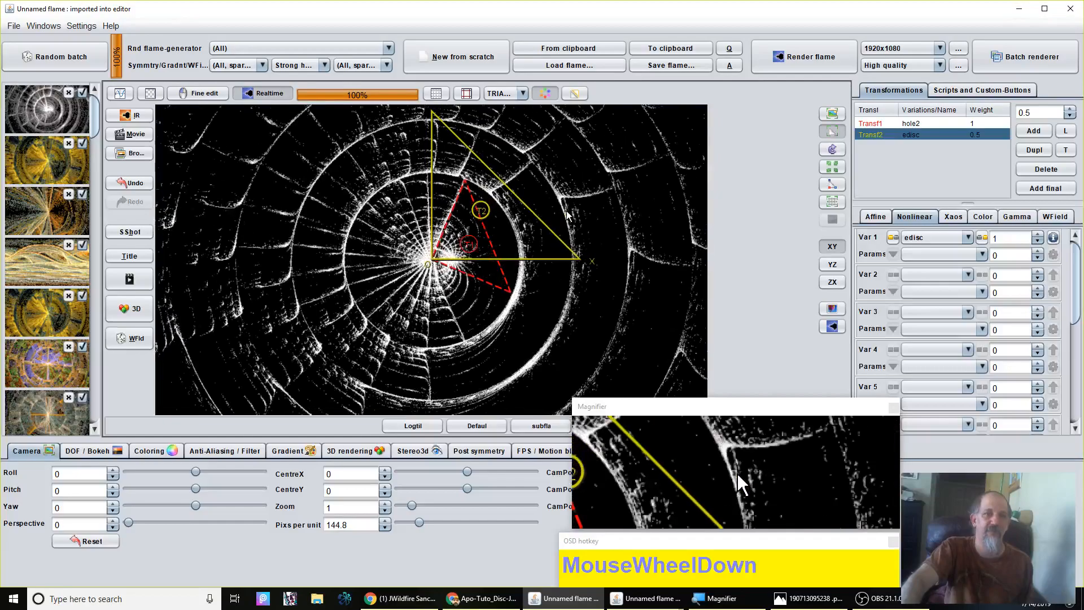
{"action": "left_click_drag", "start_coordinate": [387, 273], "coordinate": [724, 306]}
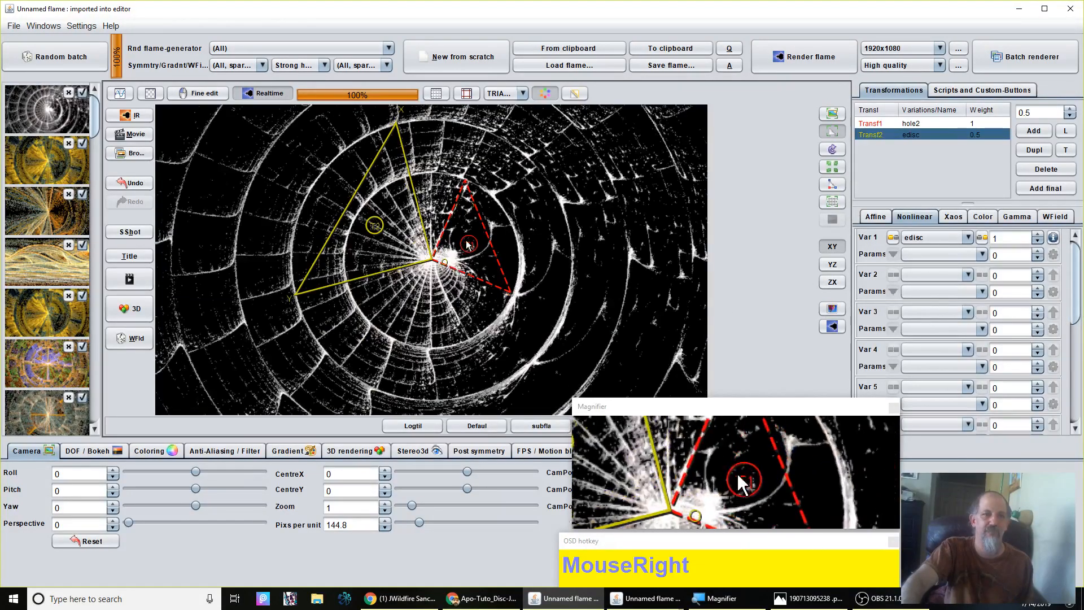
- Set the hole2 transform's color speed to 0.98 and raise its color value close to the upper end of its range
{"action": "left_click", "coordinate": [452, 245]}
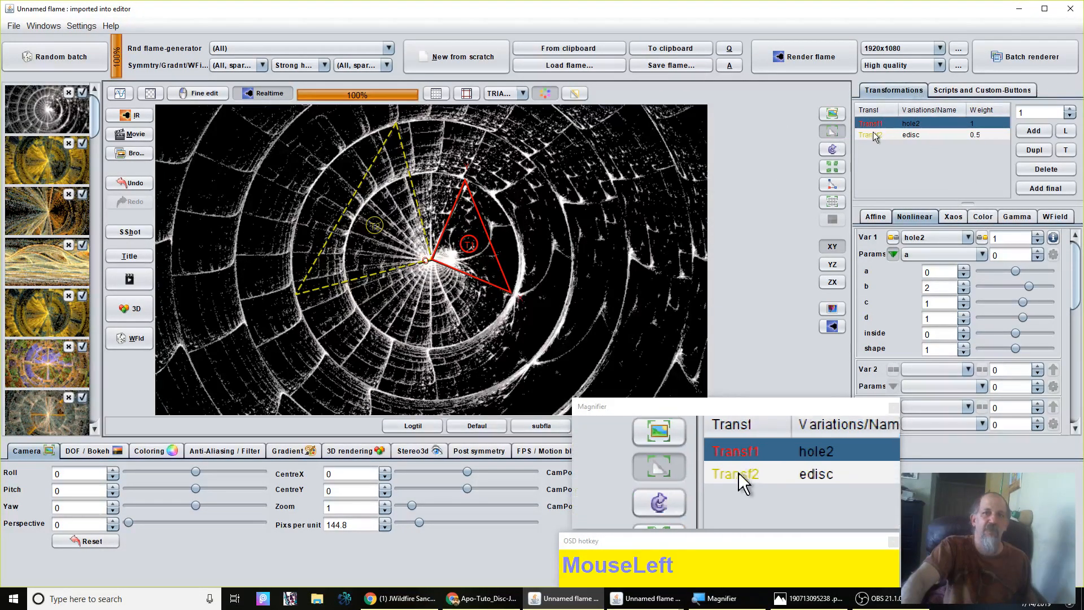
{"action": "left_click", "coordinate": [984, 219]}
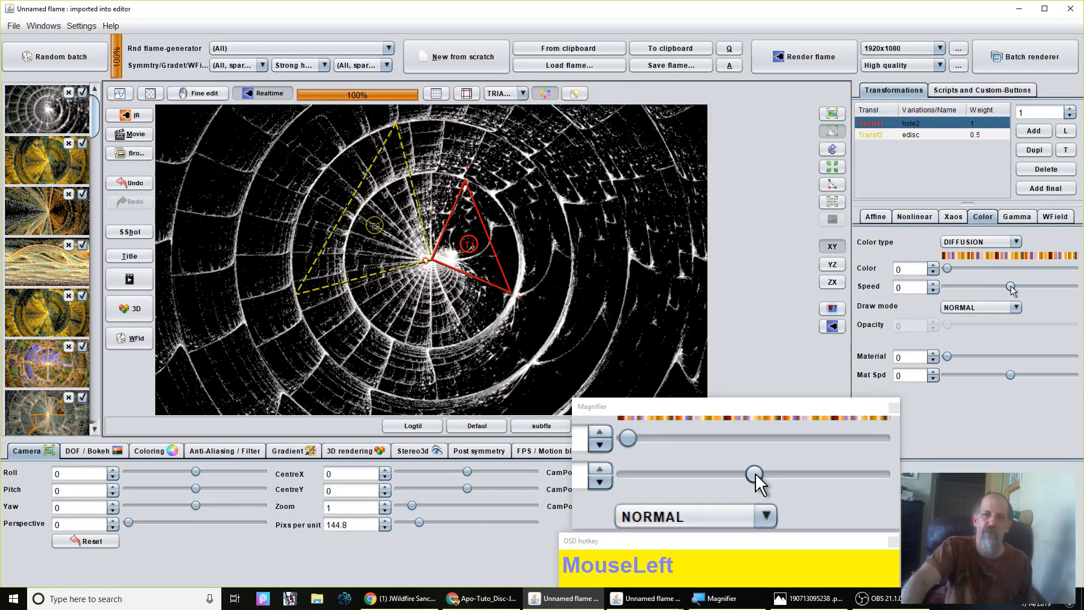
{"action": "left_click_drag", "start_coordinate": [1014, 290], "coordinate": [1073, 289]}
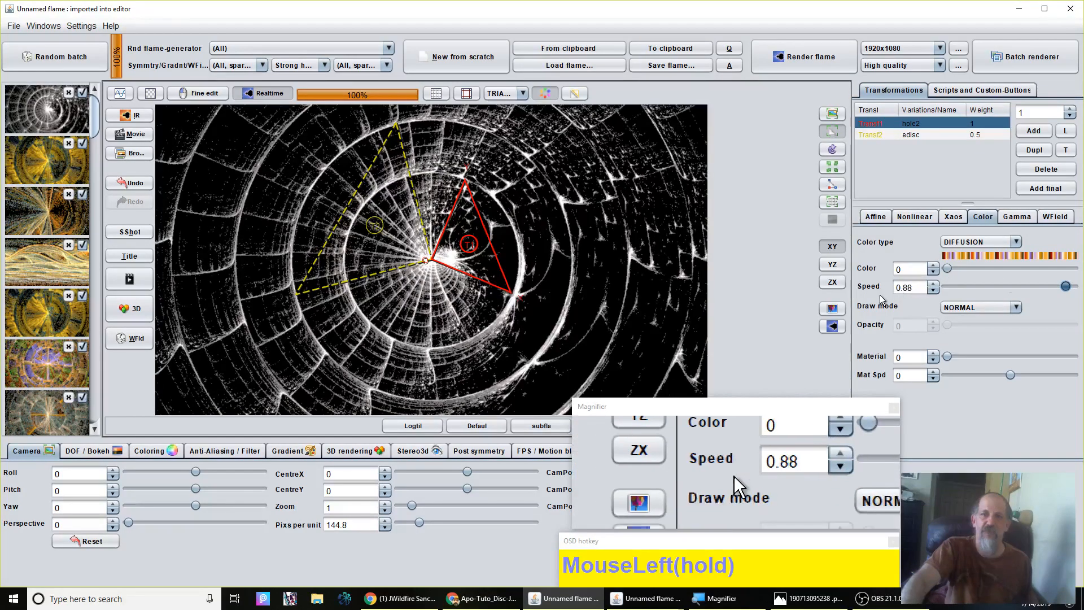
{"action": "left_click", "coordinate": [903, 288]}
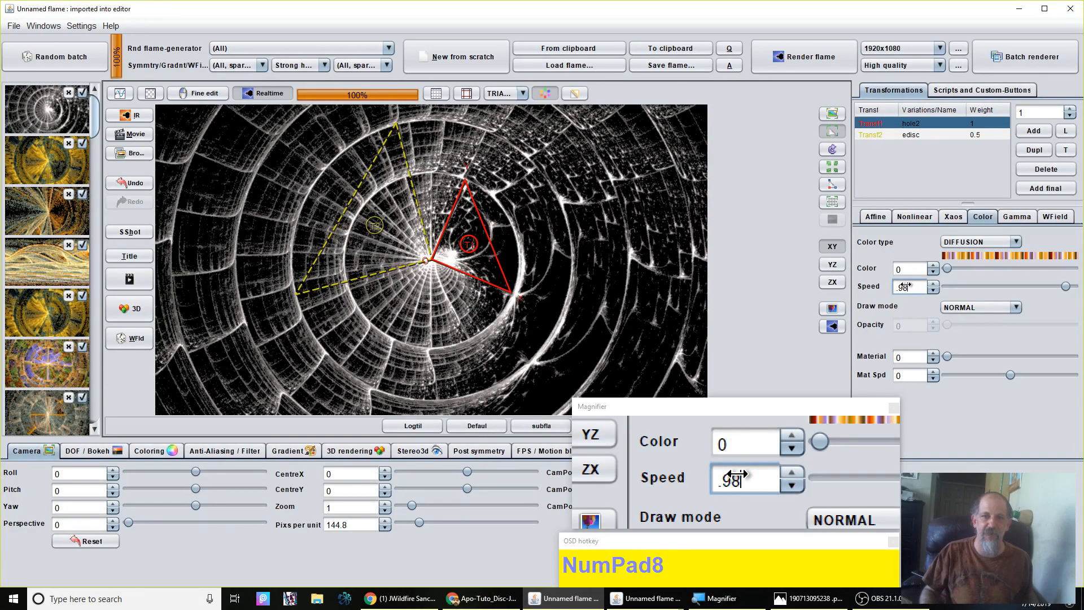
{"action": "left_click", "coordinate": [947, 267]}
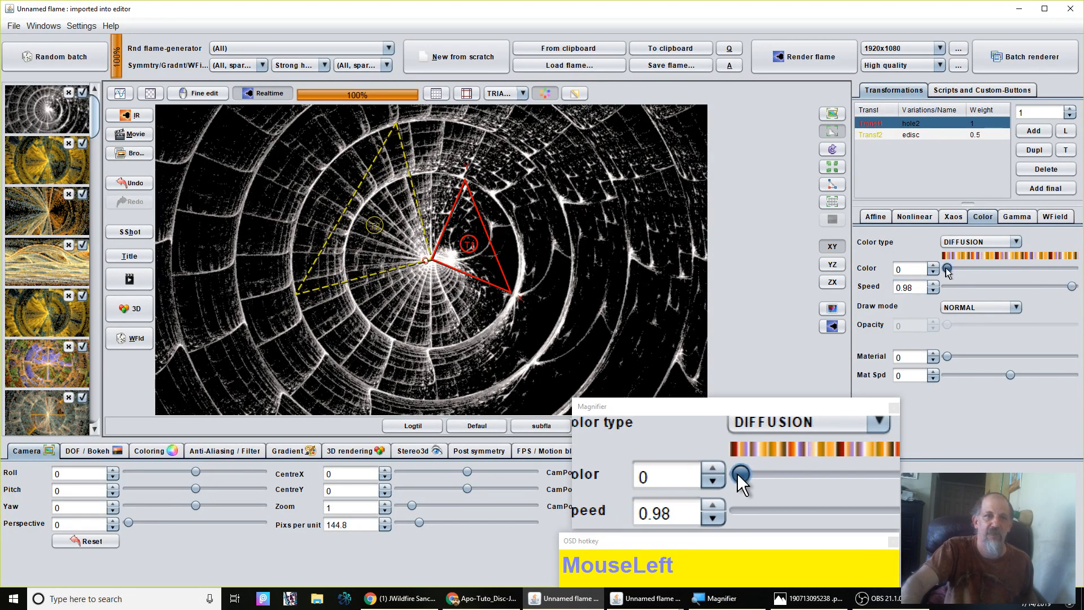
{"action": "left_click_drag", "start_coordinate": [995, 266], "coordinate": [1022, 269]}
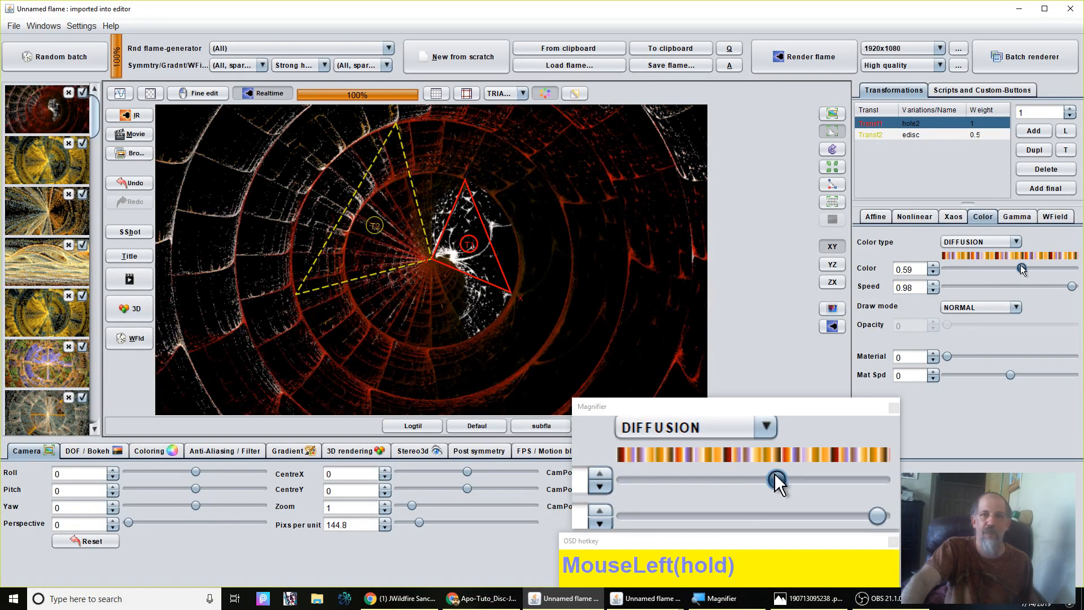
{"action": "left_click", "coordinate": [1071, 269]}
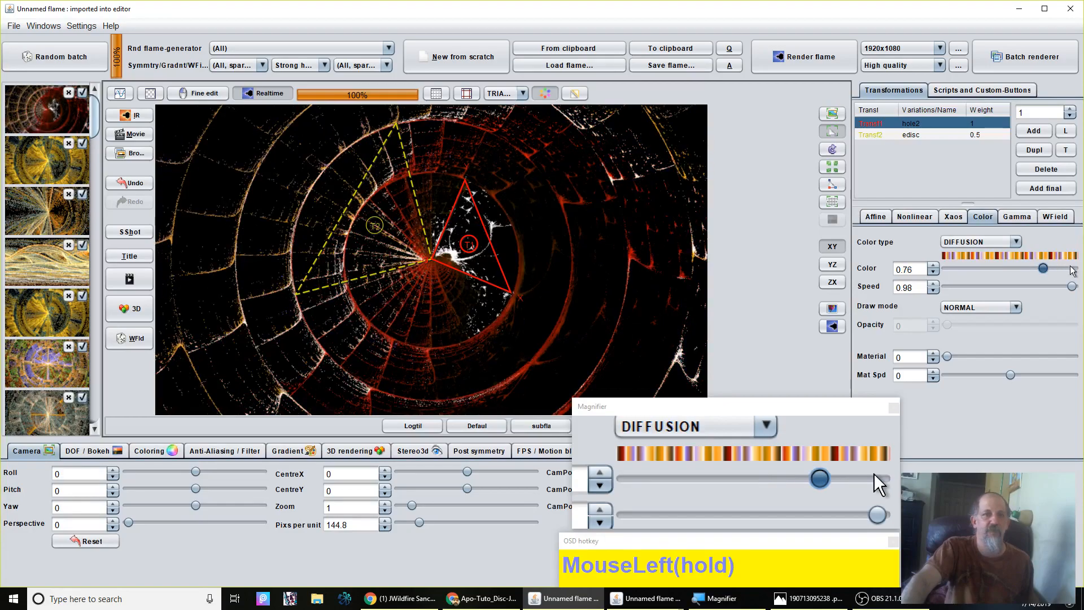
{"action": "left_click", "coordinate": [1071, 269]}
{"action": "left_click_drag", "start_coordinate": [1071, 269], "coordinate": [1073, 269]}
- Set the edisc transform's color to 0.66 and its color speed to -0.12
{"action": "left_click", "coordinate": [898, 134]}
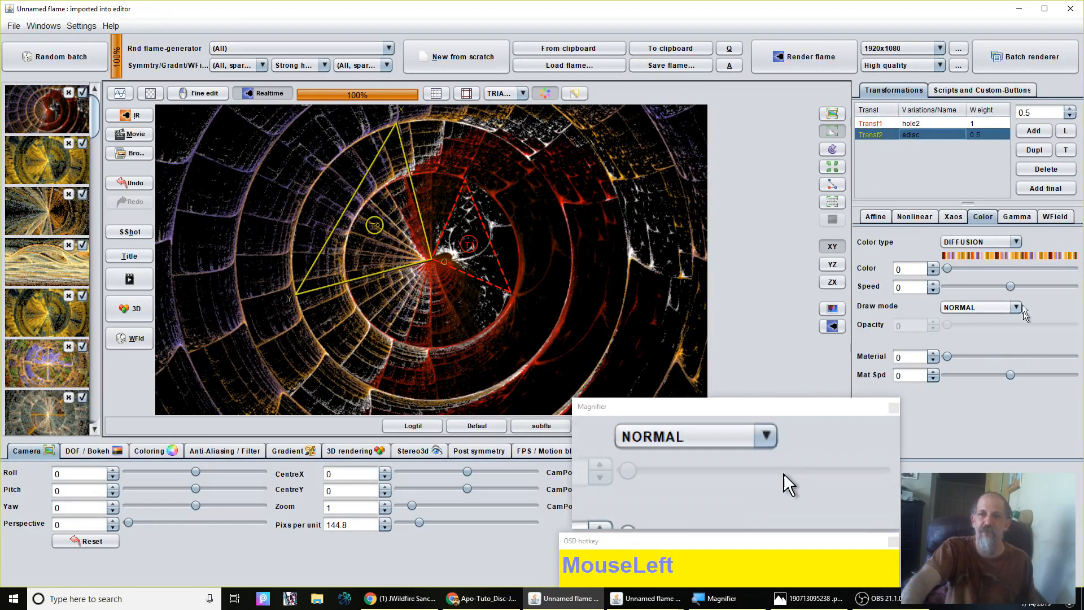
{"action": "left_click_drag", "start_coordinate": [948, 269], "coordinate": [1054, 273]}
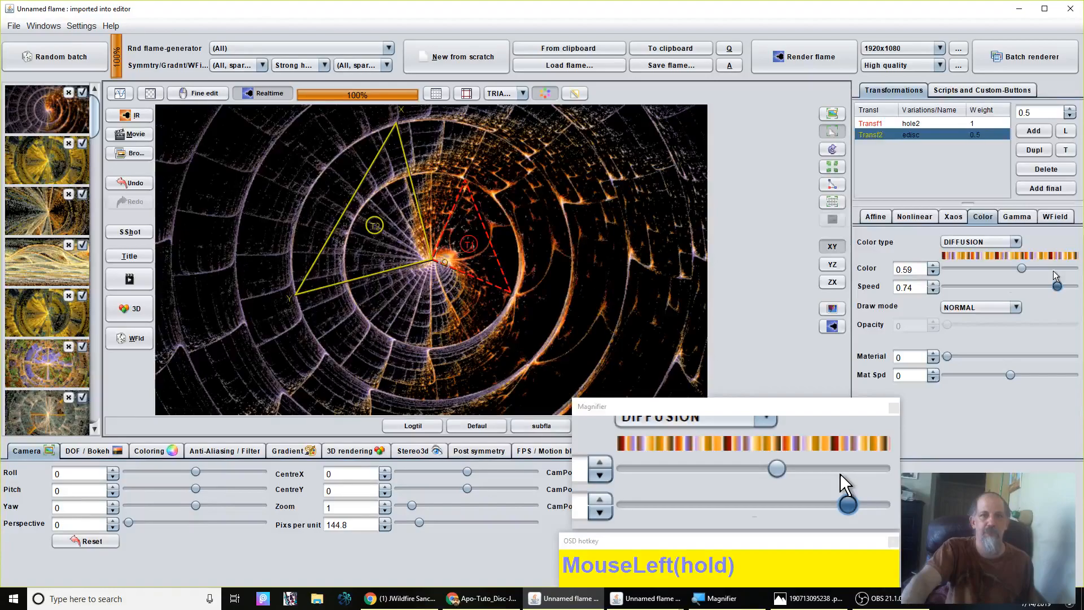
{"action": "left_click_drag", "start_coordinate": [1020, 270], "coordinate": [1003, 295]}
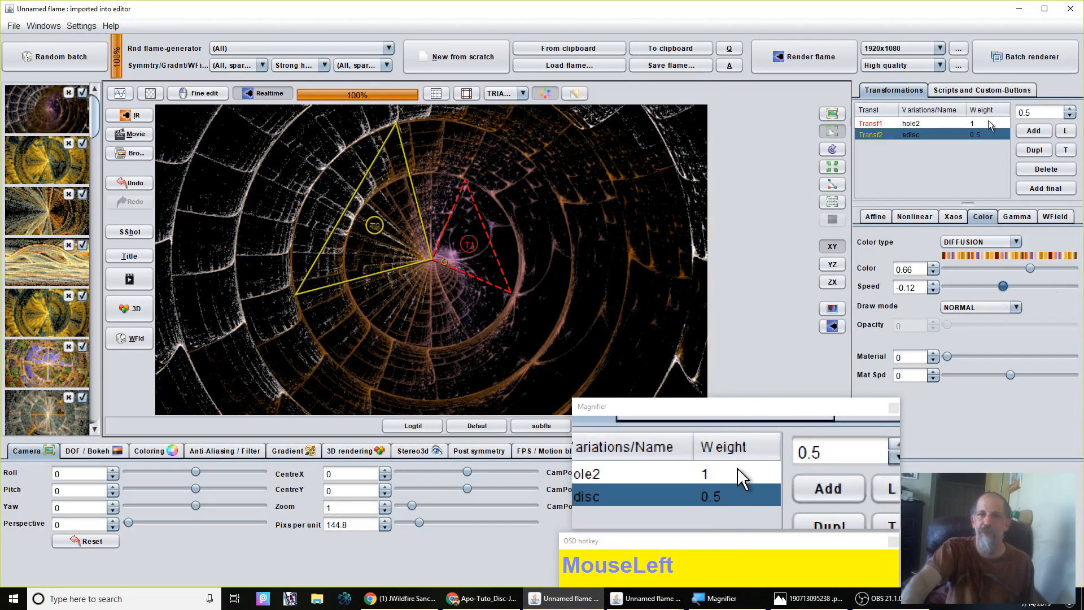
- Set the hole2 transform's color speed to 0.75 and its color to 0.98
{"action": "left_click", "coordinate": [934, 123]}
{"action": "mouse_move", "coordinate": [1071, 289]}
{"action": "left_mouse_down"}
{"action": "mouse_move", "coordinate": [1058, 292]}
{"action": "mouse_move", "coordinate": [1071, 272]}
{"action": "mouse_move", "coordinate": [1035, 272]}
{"action": "mouse_move", "coordinate": [1070, 269]}
{"action": "left_mouse_up"}
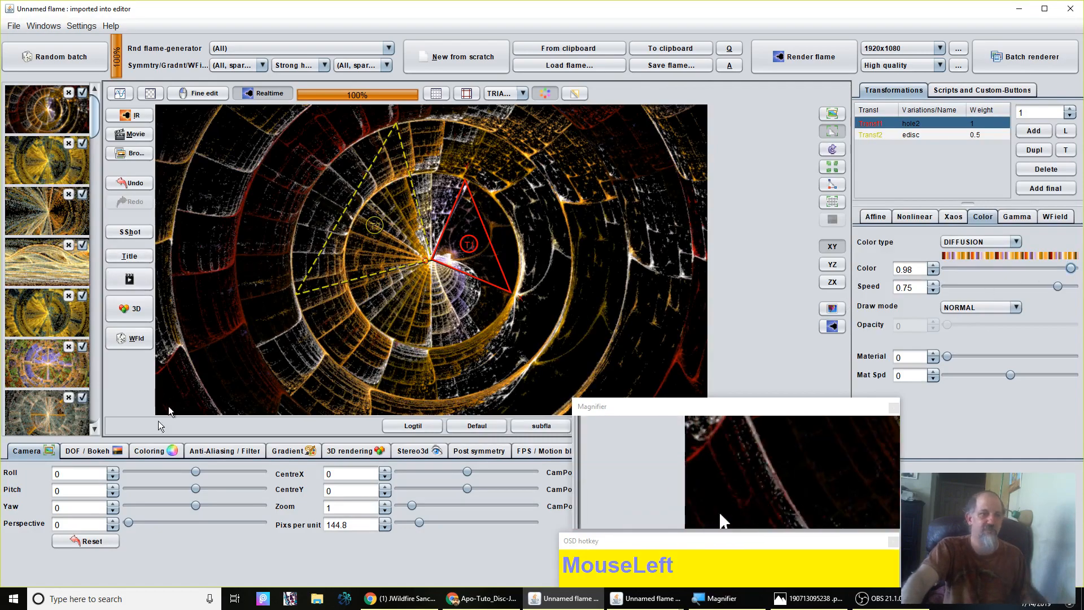
- Raise the flame's brightness to 25.62 and render the preview again
{"action": "left_click", "coordinate": [151, 452]}
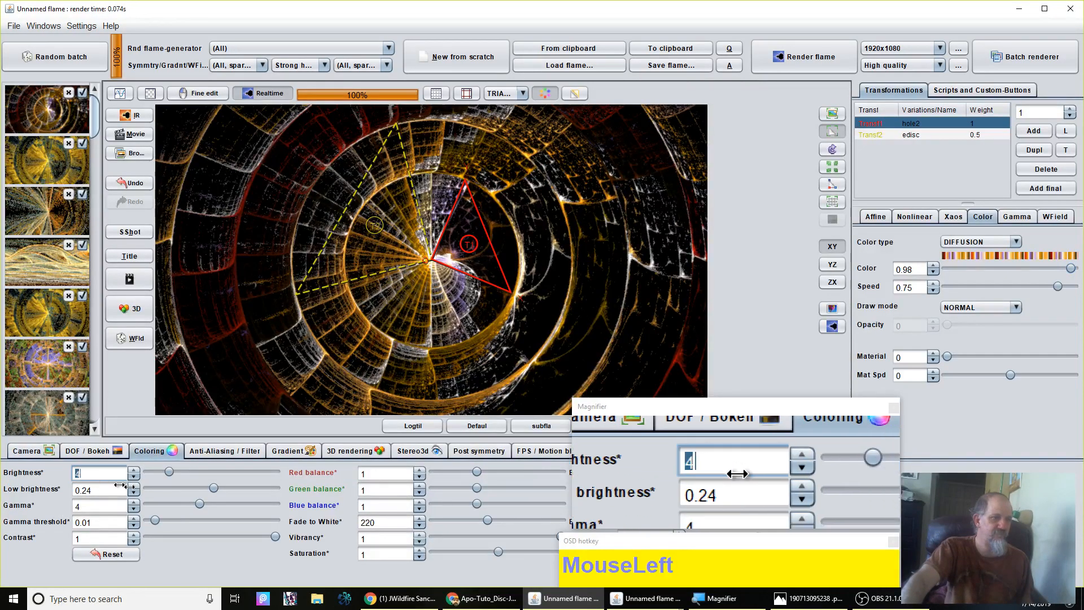
{"action": "left_click_drag", "start_coordinate": [879, 546], "coordinate": [1083, 514]}
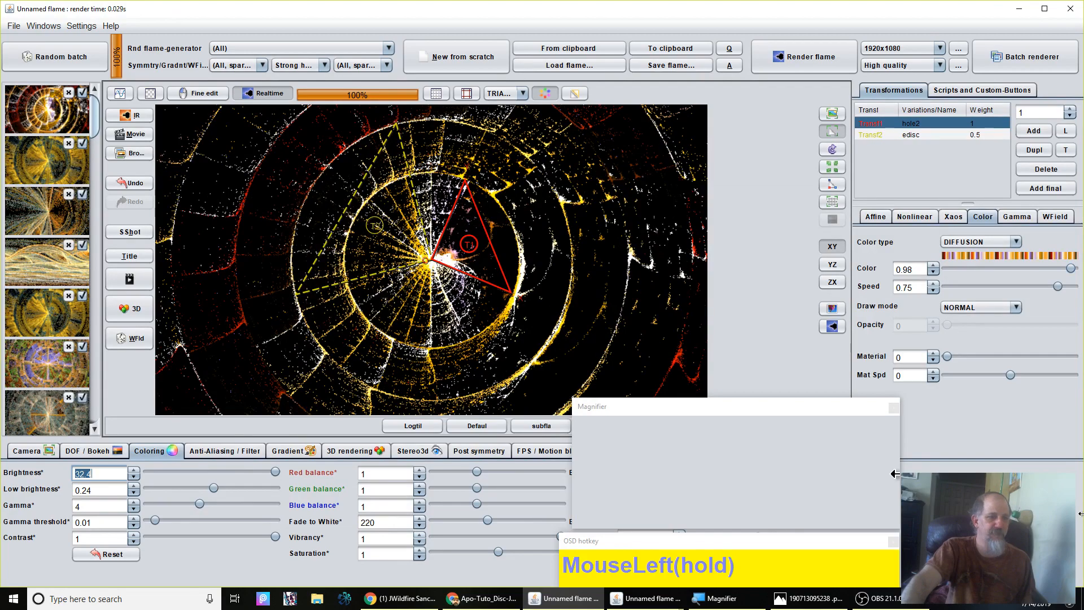
{"action": "left_click_drag", "start_coordinate": [845, 510], "coordinate": [842, 506]}
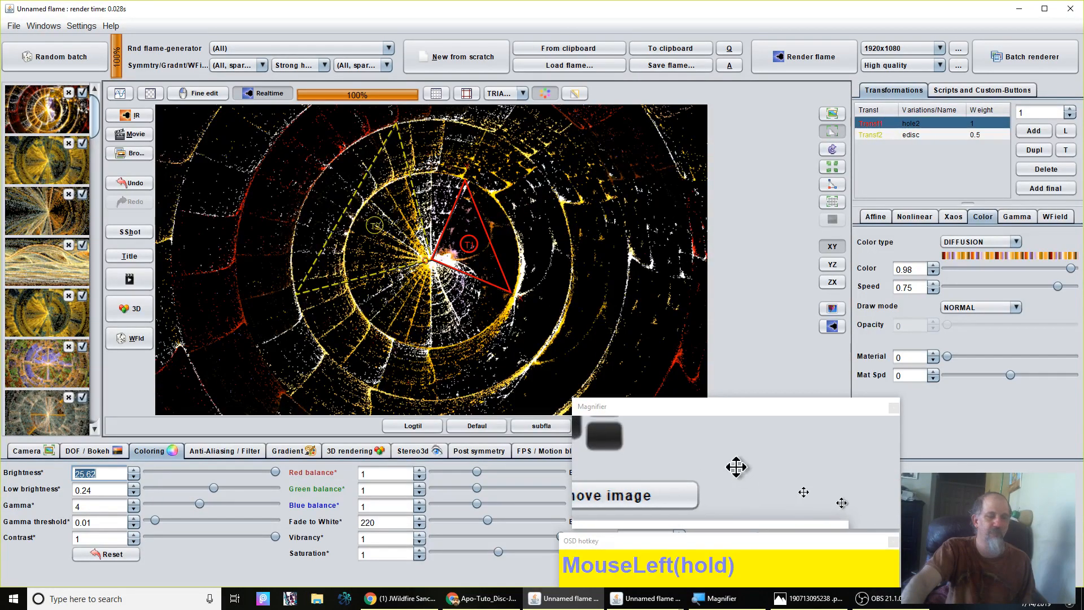
{"action": "left_click", "coordinate": [822, 333]}
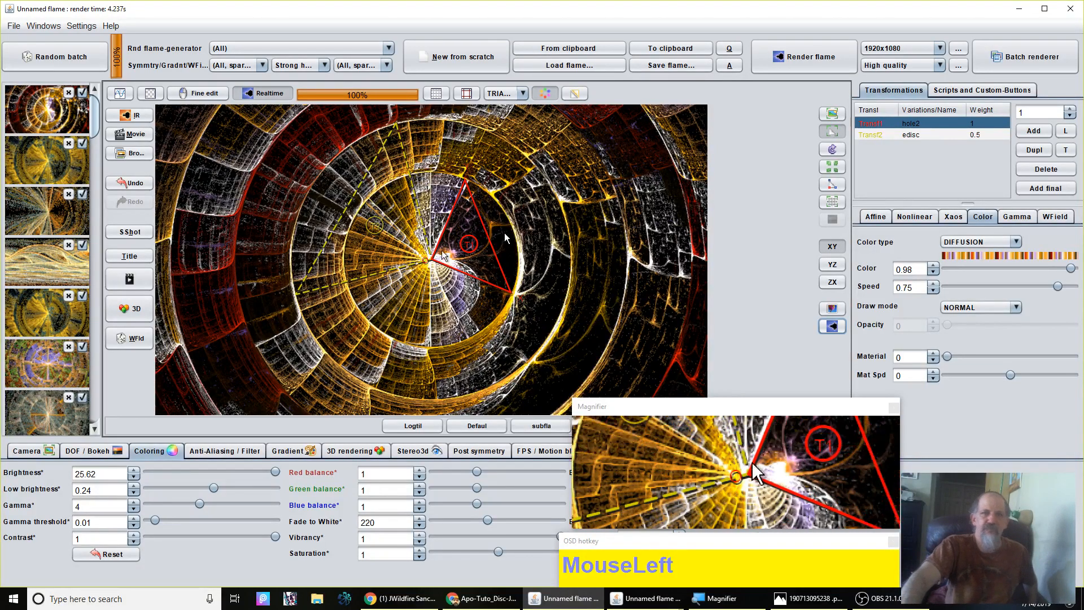
- Rotate the hole2 transform's triangle about its origin until its X point faces upper right and its Y point faces upper left, and shrink it slightly
{"action": "left_click_drag", "start_coordinate": [442, 256], "coordinate": [728, 282]}
{"action": "scroll", "coordinate": [438, 249], "scroll_direction": "down", "scroll_amount": 3}
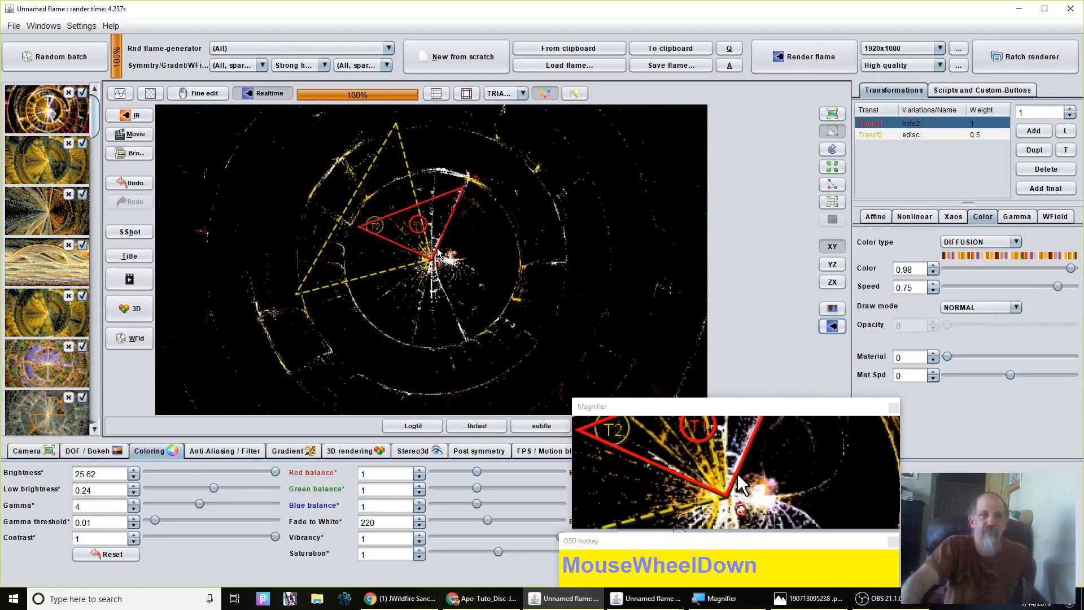
{"action": "scroll", "coordinate": [438, 252], "scroll_direction": "up", "scroll_amount": 3}
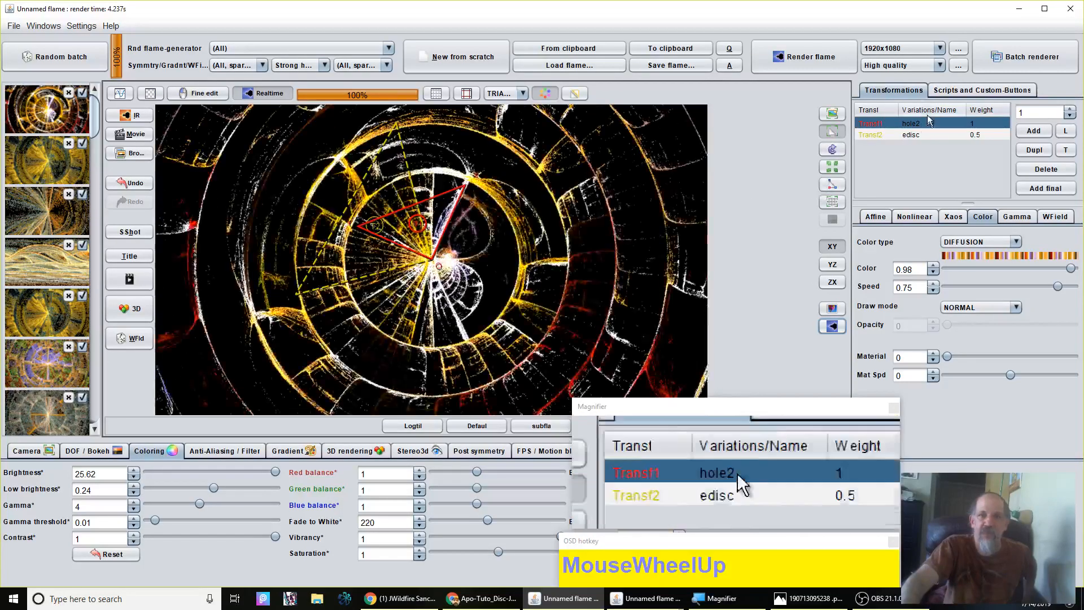
- Change the second transform's first variation from edisc to idisc
{"action": "left_click", "coordinate": [916, 218]}
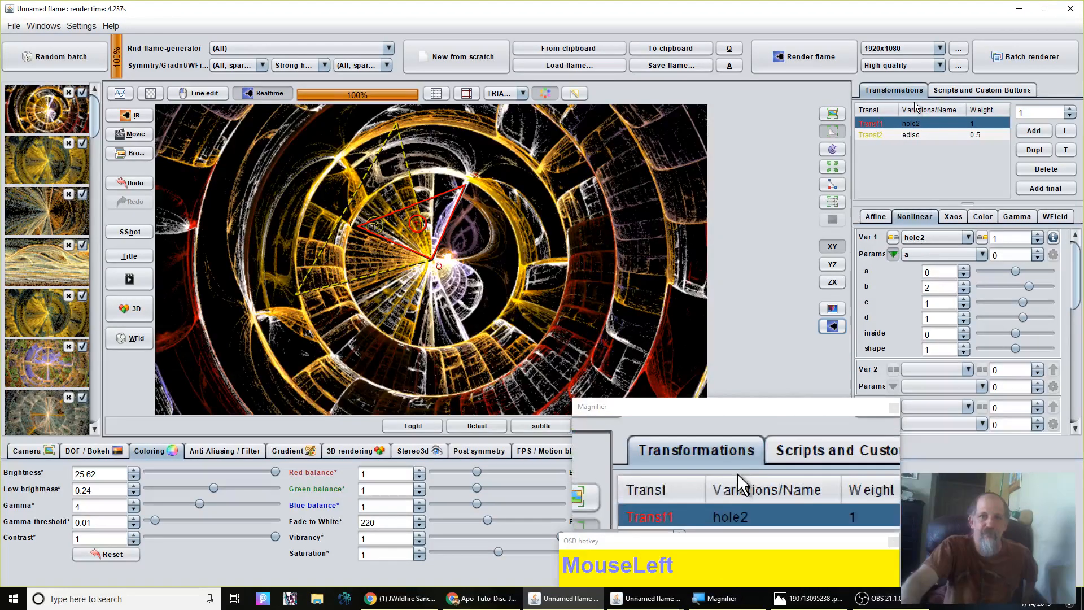
{"action": "left_click", "coordinate": [915, 136]}
{"action": "left_click", "coordinate": [934, 237]}
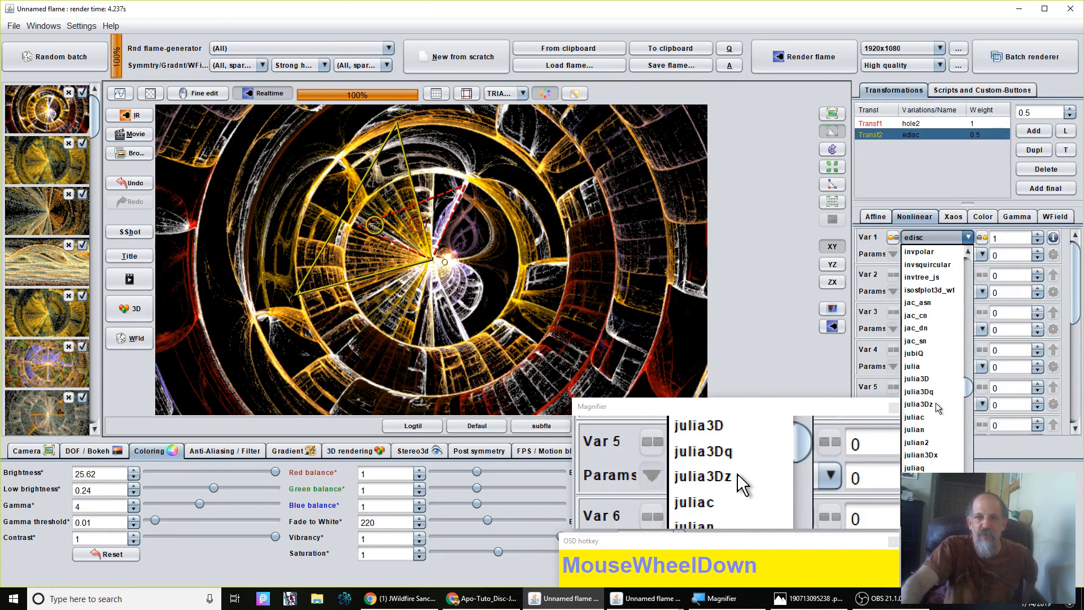
{"action": "scroll", "coordinate": [938, 337], "scroll_direction": "up", "scroll_amount": 3}
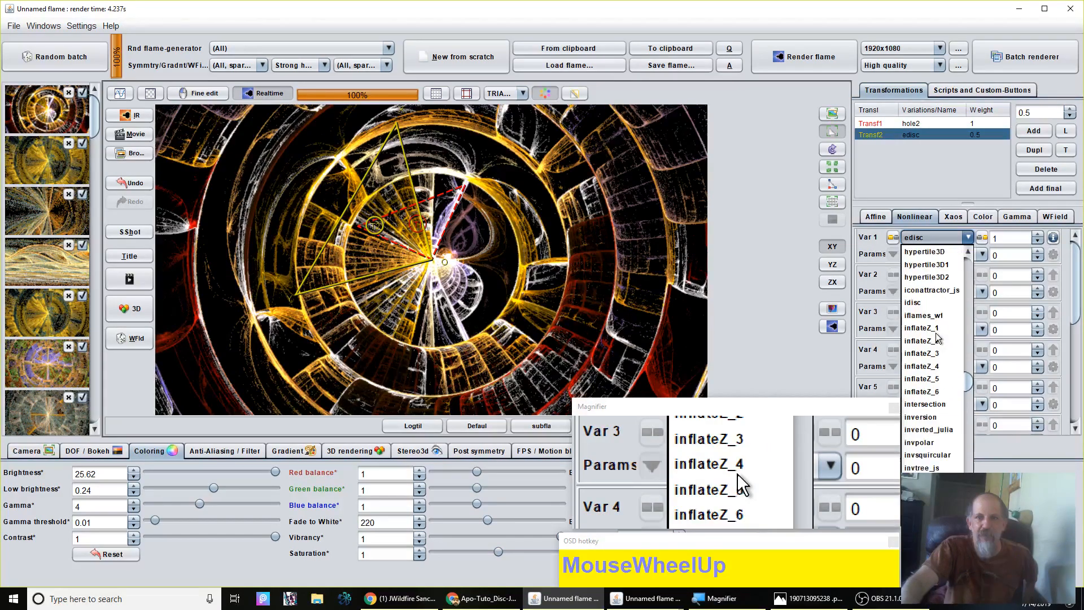
{"action": "left_click", "coordinate": [913, 303]}
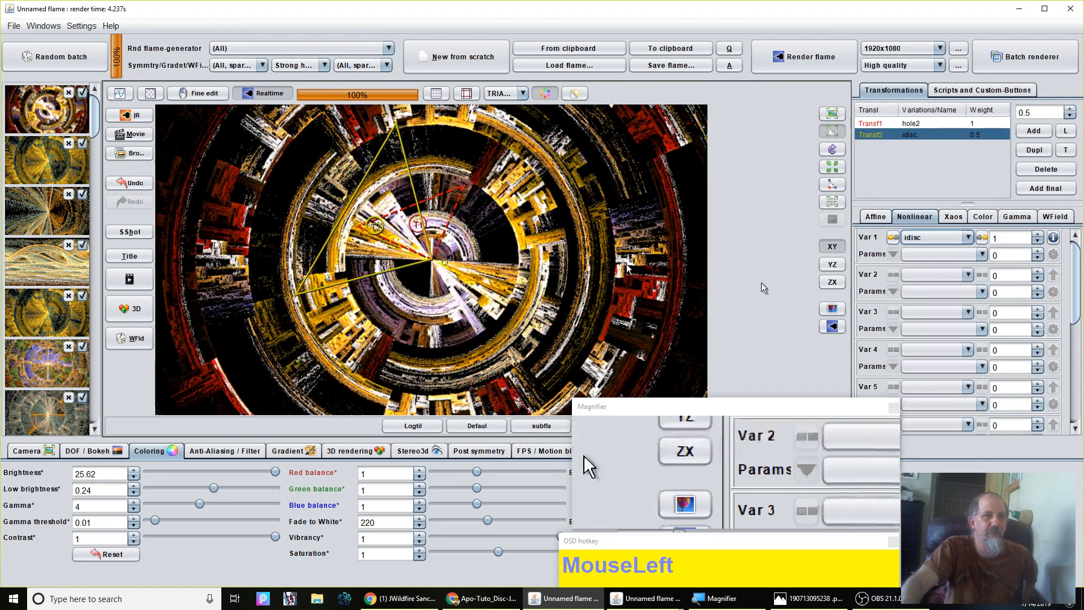
- Scale the idisc transform's triangle down to roughly the size of the hole2 triangle
{"action": "scroll", "coordinate": [371, 253], "scroll_direction": "down", "scroll_amount": 5}
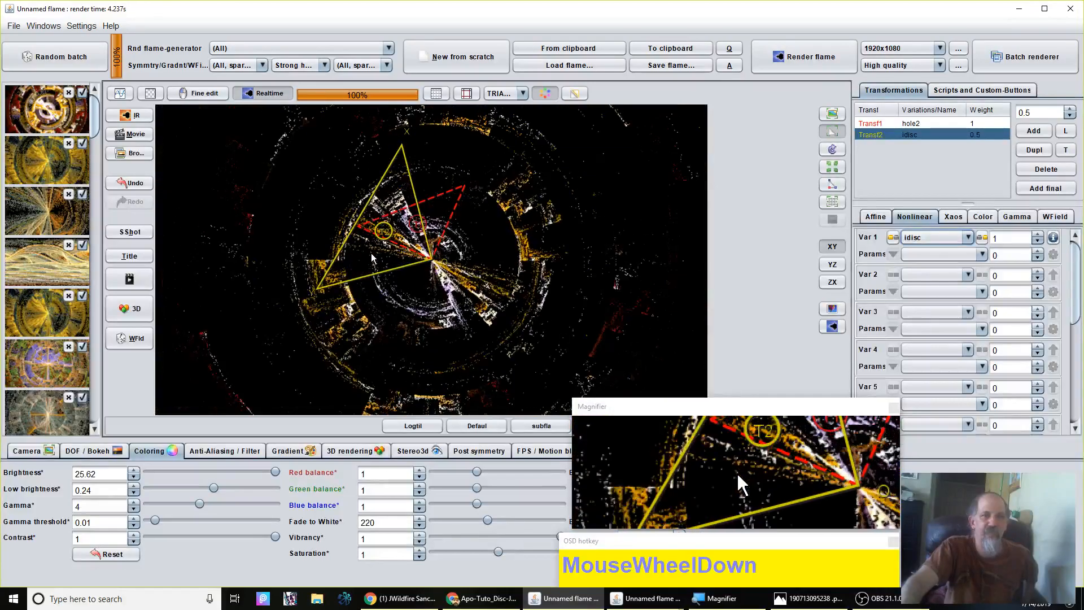
{"action": "scroll", "coordinate": [407, 248], "scroll_direction": "down", "scroll_amount": 3}
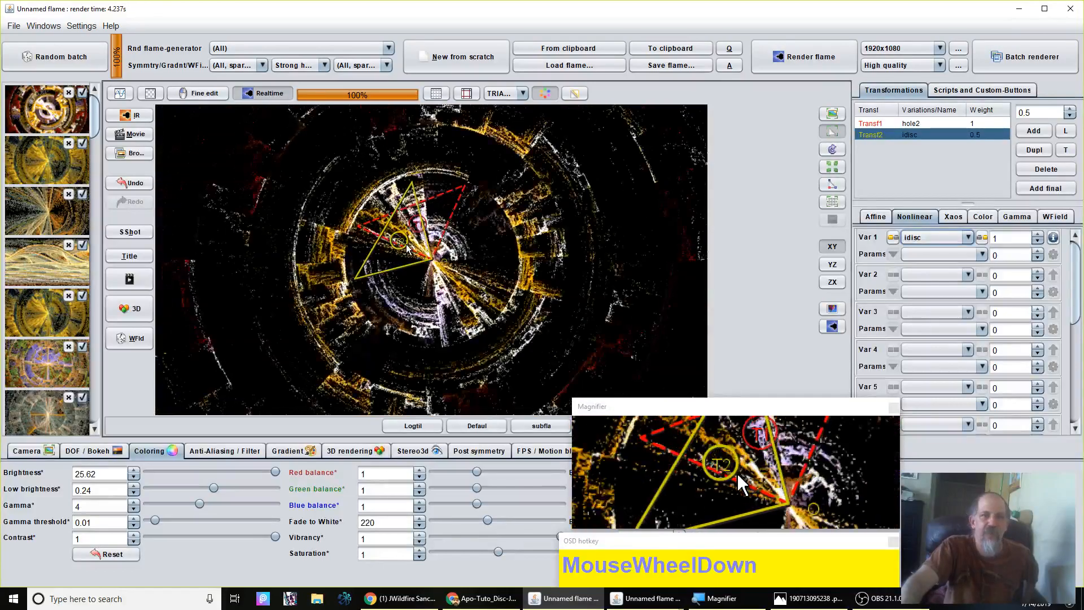
{"action": "scroll", "coordinate": [408, 248], "scroll_direction": "down", "scroll_amount": 1}
- Rotate the idisc transform's triangle about its origin until its X point faces right and its Y point faces upward
{"action": "left_click_drag", "start_coordinate": [422, 263], "coordinate": [570, 291]}
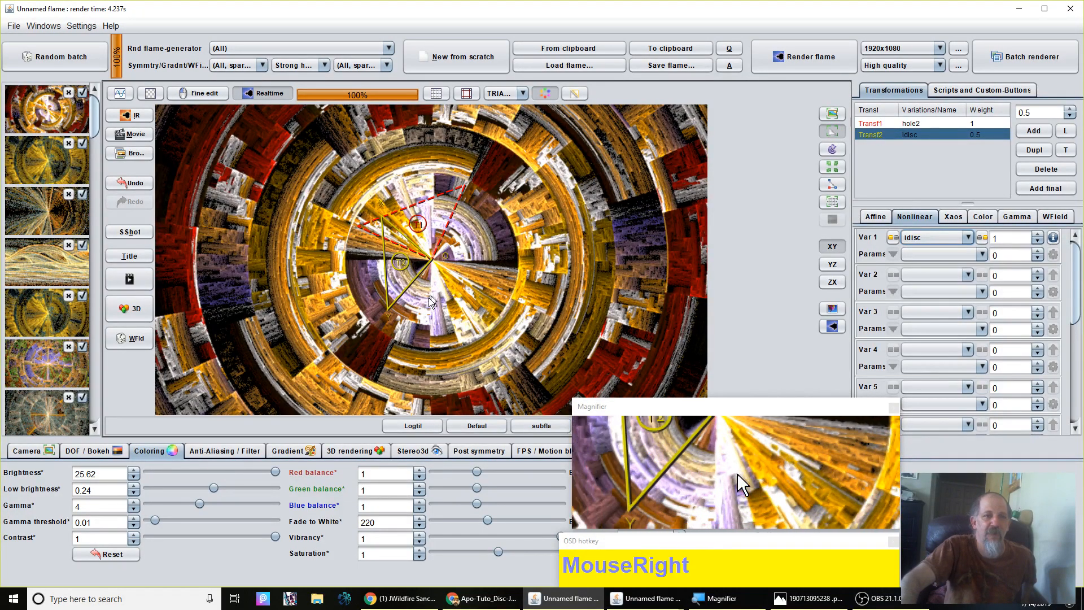
{"action": "left_click_drag", "start_coordinate": [355, 314], "coordinate": [443, 259]}
{"action": "left_click_drag", "start_coordinate": [544, 239], "coordinate": [544, 239]}
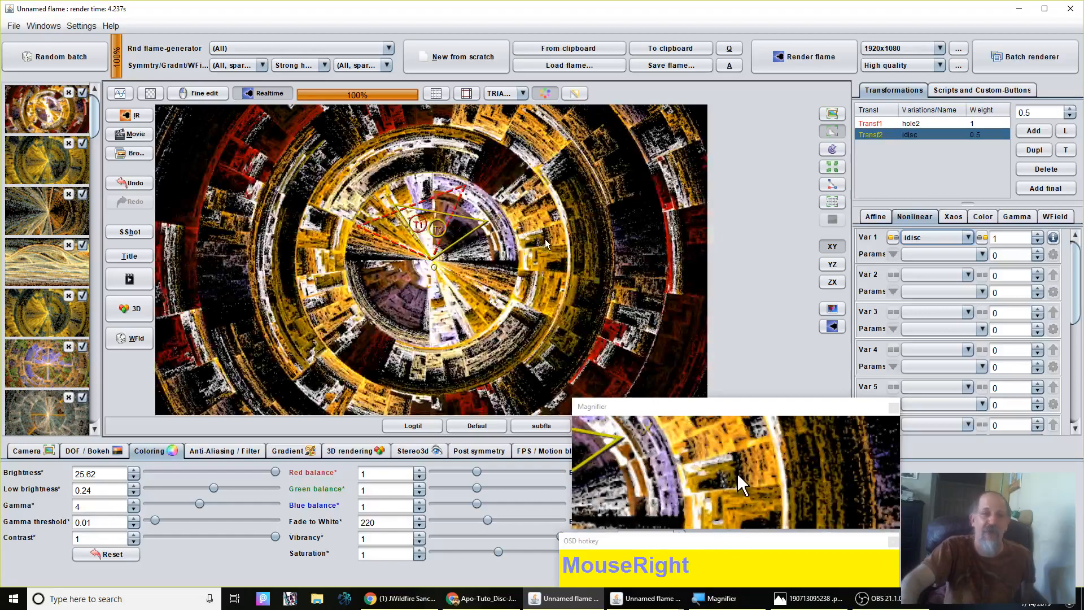
{"action": "mouse_move", "coordinate": [473, 262]}
{"action": "left_mouse_down"}
{"action": "mouse_move", "coordinate": [393, 276]}
{"action": "mouse_move", "coordinate": [468, 267]}
{"action": "left_mouse_up"}
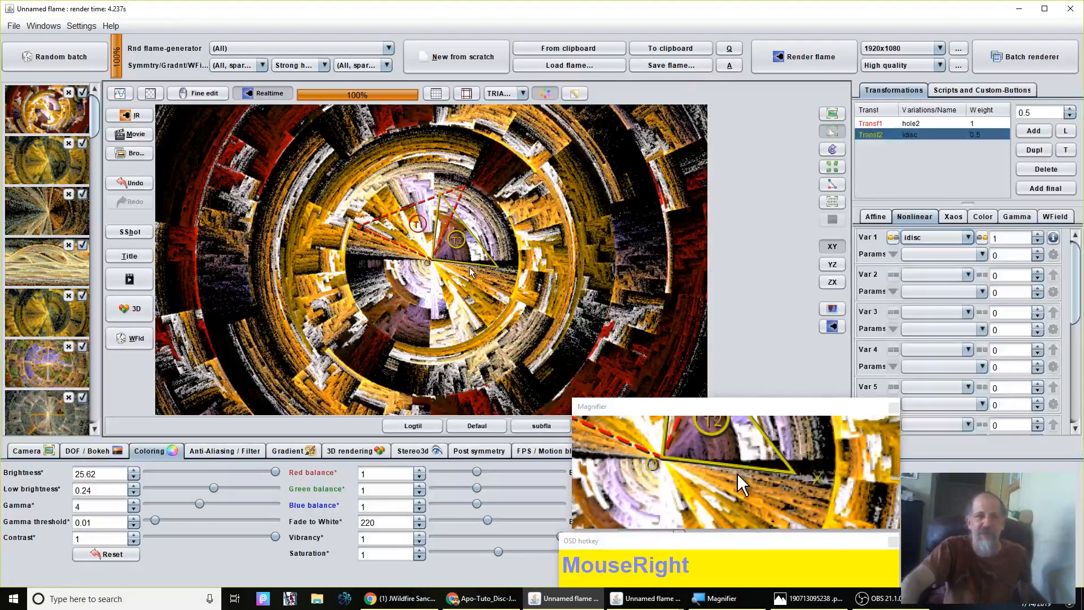
{"action": "scroll", "coordinate": [456, 266], "scroll_direction": "down", "scroll_amount": 1}
{"action": "scroll", "coordinate": [456, 268], "scroll_direction": "up", "scroll_amount": 2}
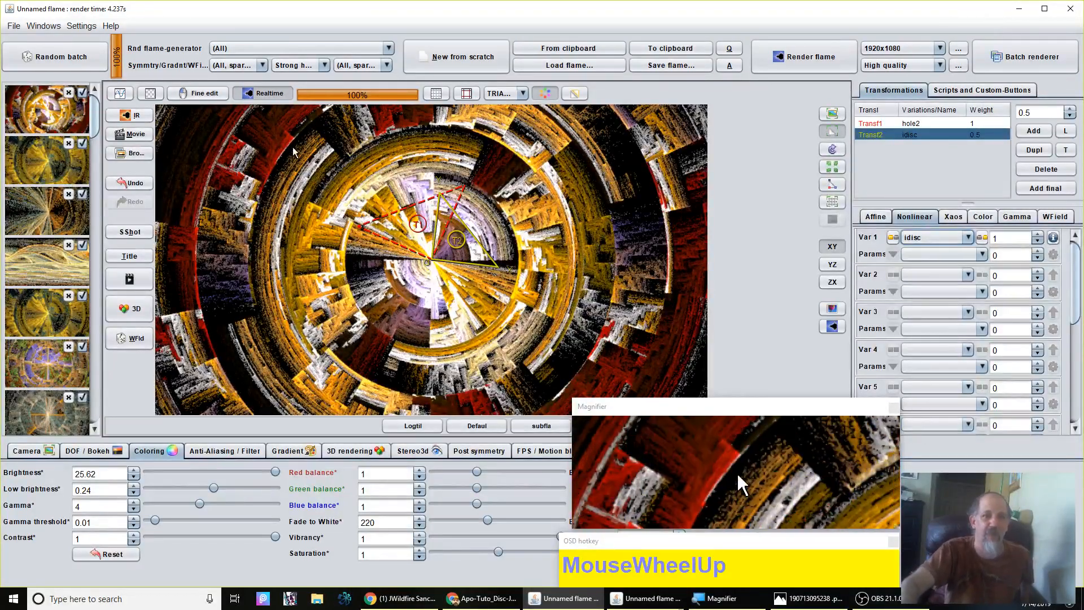
- Rotate the hole2 triangle slightly counterclockwise, and turn the idisc triangle until its X point faces lower right and its Y point upper right
{"action": "left_click", "coordinate": [409, 233]}
{"action": "left_click_drag", "start_coordinate": [418, 233], "coordinate": [473, 261]}
{"action": "left_click_drag", "start_coordinate": [316, 270], "coordinate": [487, 264]}
{"action": "left_click", "coordinate": [464, 242]}
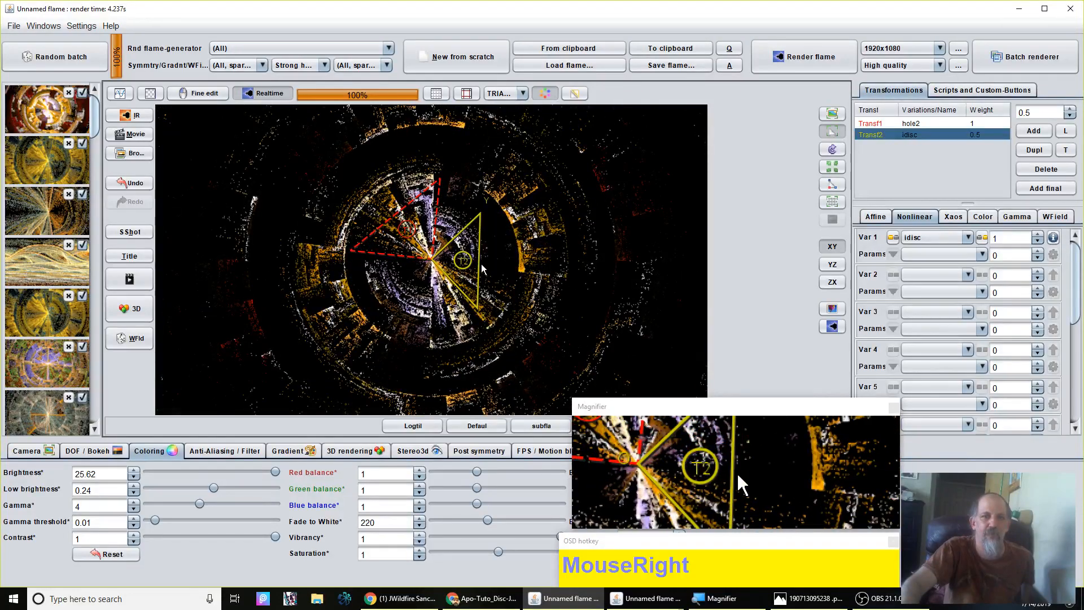
- Change the second transform's first variation to fdisc and scale its triangle down to a small size around the origin
{"action": "left_click", "coordinate": [940, 240]}
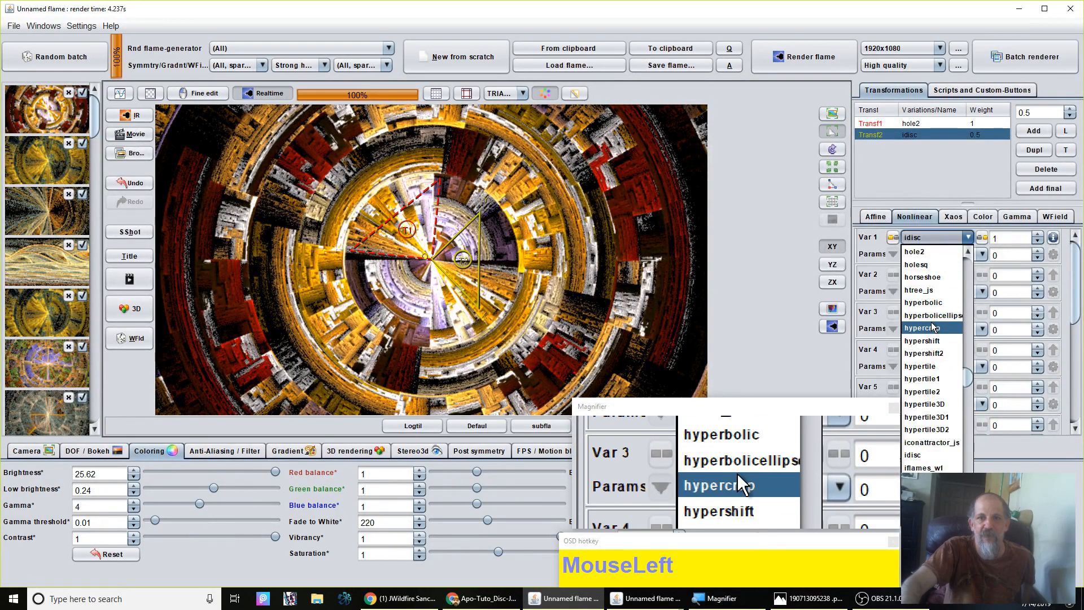
{"action": "scroll", "coordinate": [933, 326], "scroll_direction": "up", "scroll_amount": 7}
{"action": "scroll", "coordinate": [933, 327], "scroll_direction": "down", "scroll_amount": 8}
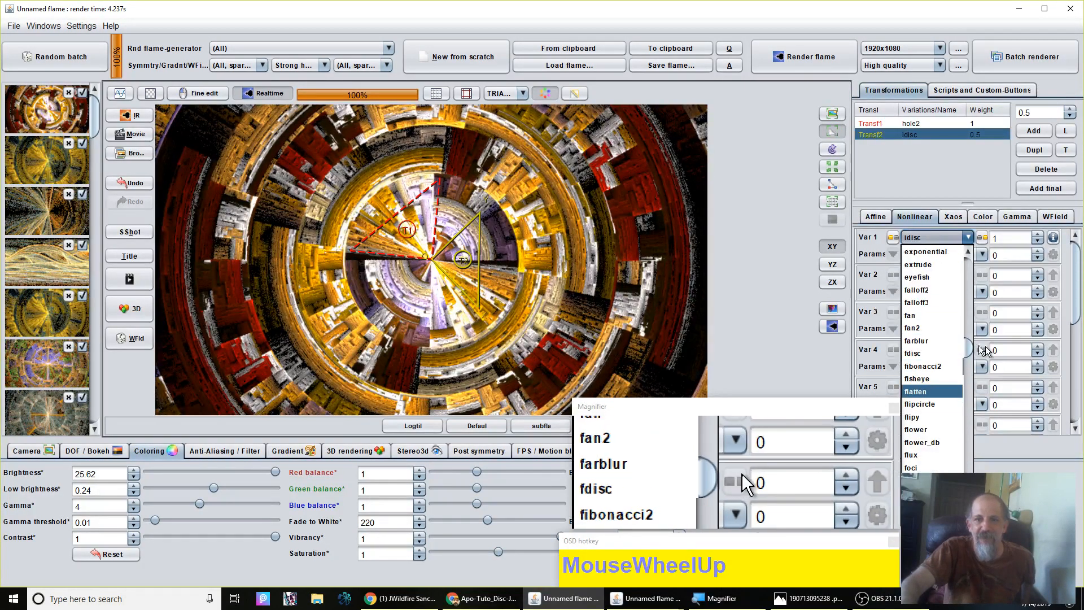
{"action": "left_click", "coordinate": [922, 354]}
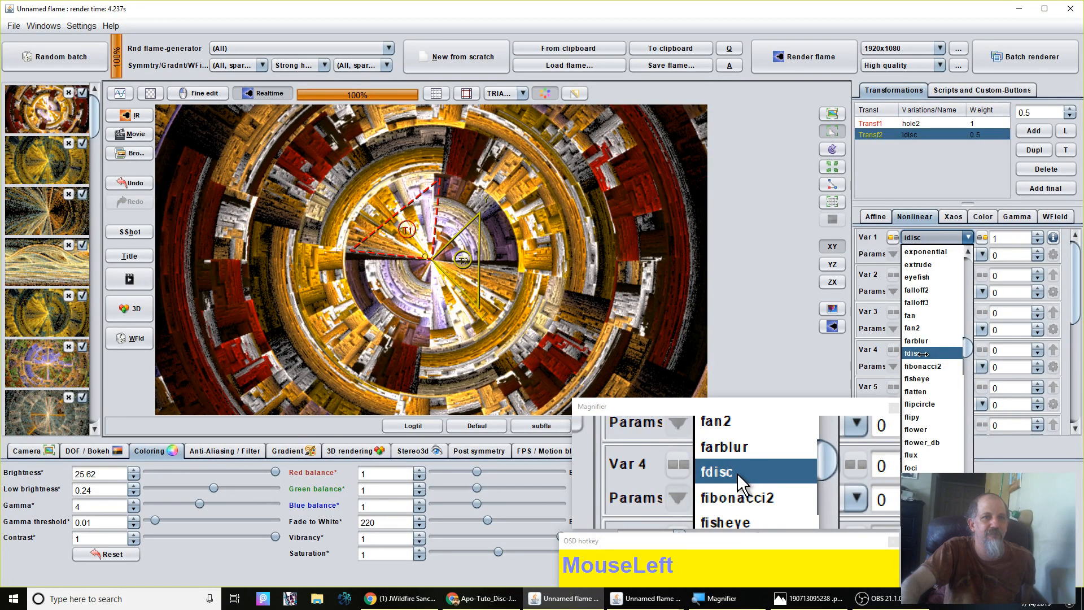
{"action": "scroll", "coordinate": [455, 278], "scroll_direction": "down", "scroll_amount": 4}
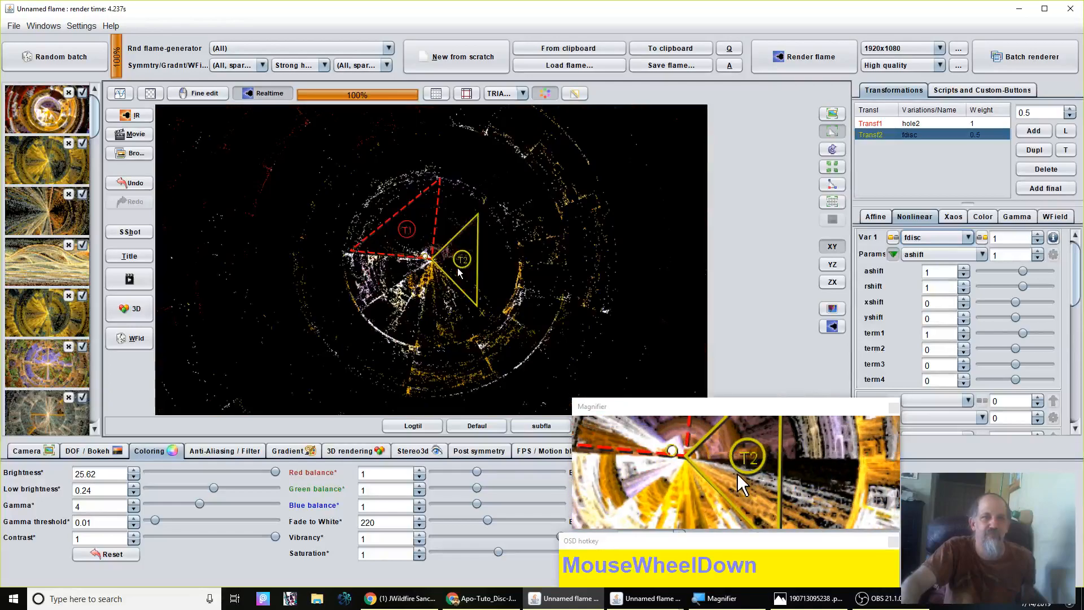
{"action": "scroll", "coordinate": [459, 272], "scroll_direction": "down", "scroll_amount": 2}
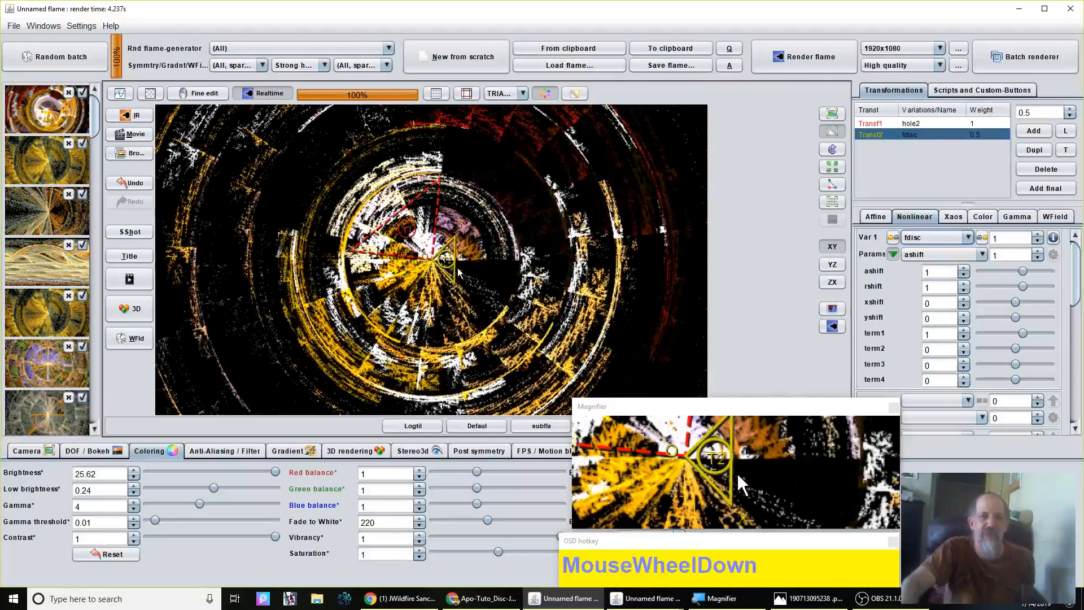
- Enlarge the fdisc triangle slightly, and rotate the hole2 triangle about its origin until its X point faces lower left and its Y point lower right
{"action": "scroll", "coordinate": [440, 258], "scroll_direction": "up", "scroll_amount": 3}
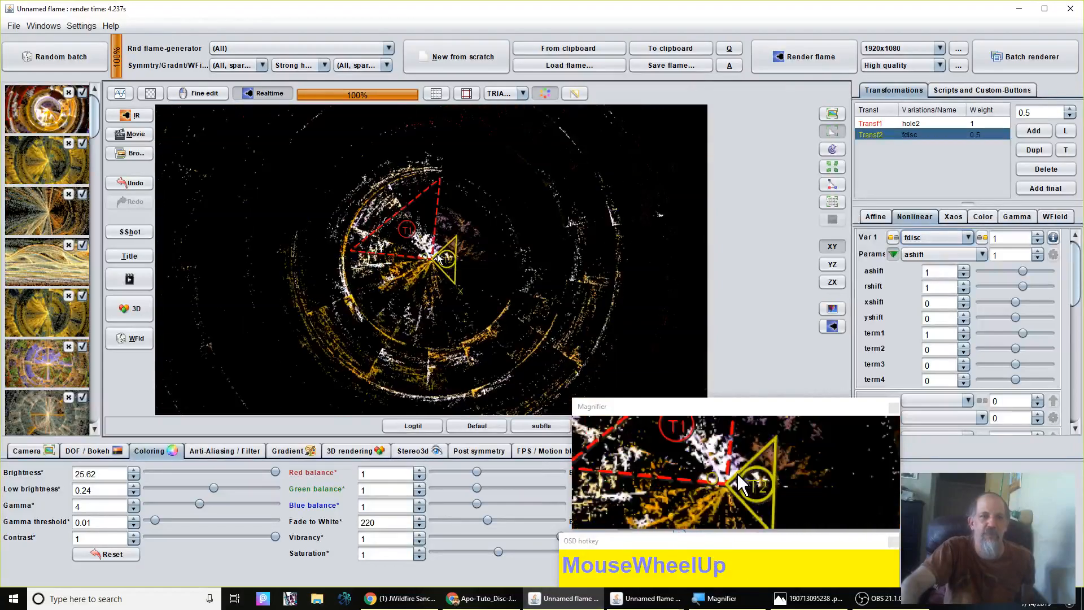
{"action": "scroll", "coordinate": [447, 258], "scroll_direction": "up", "scroll_amount": 1}
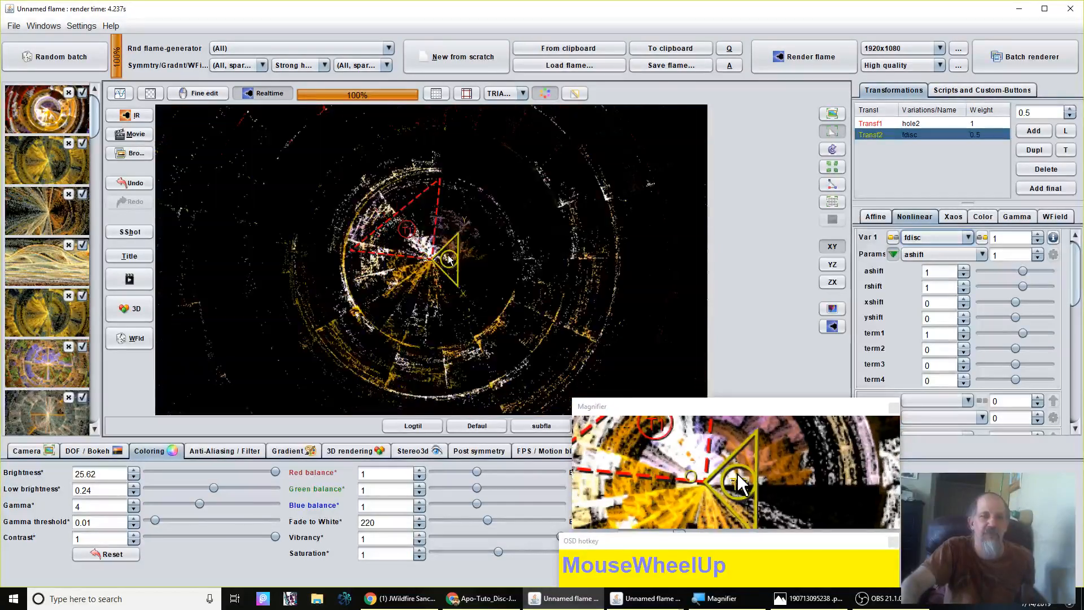
{"action": "left_click", "coordinate": [407, 247]}
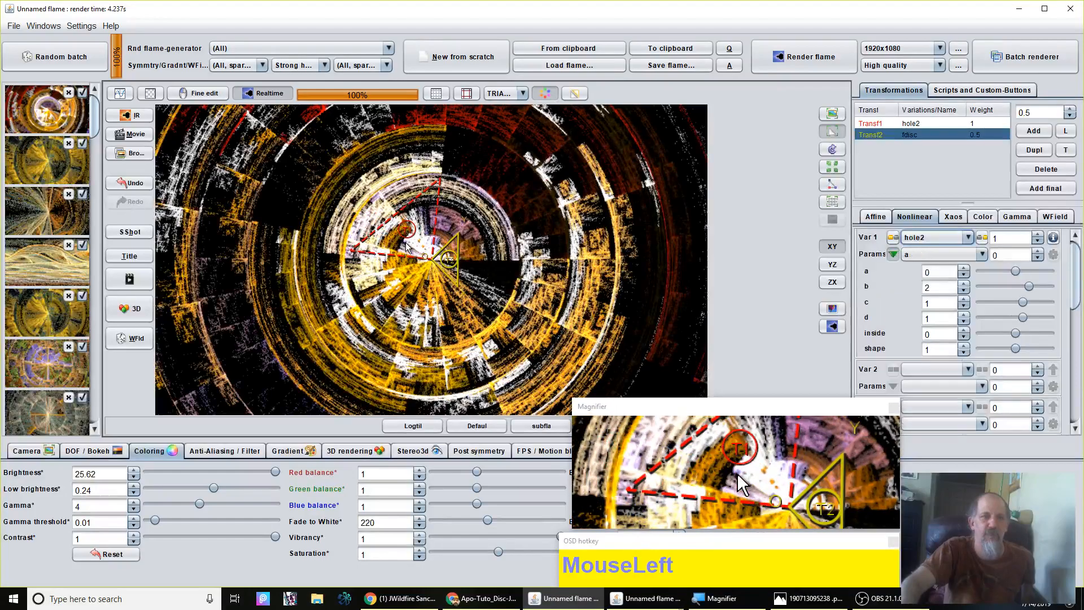
{"action": "left_click_drag", "start_coordinate": [406, 244], "coordinate": [1073, 301]}
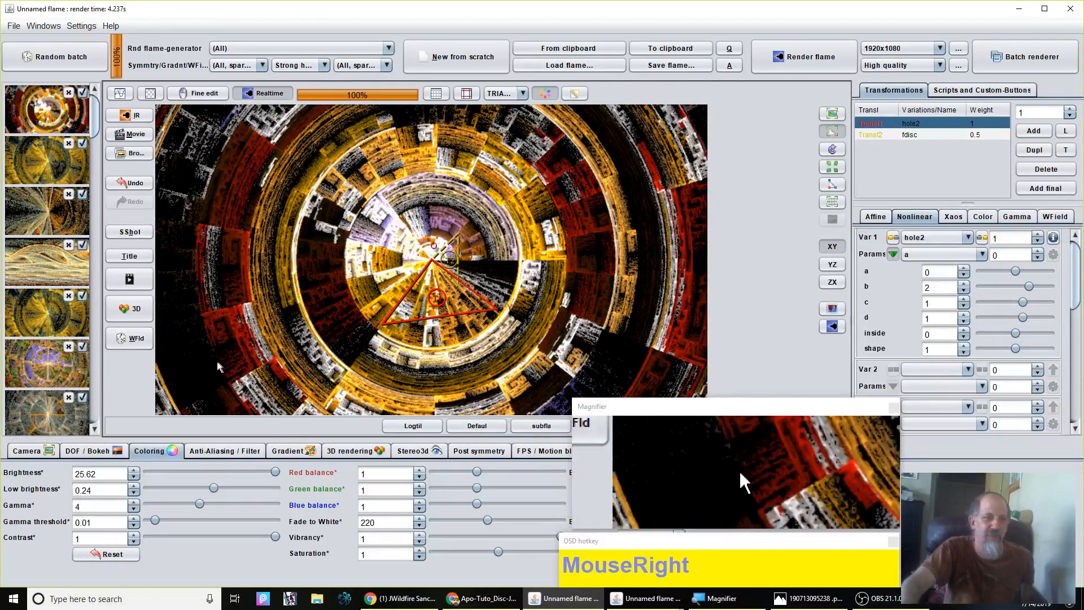
- Apply a random gradient to the flame and set the hole2 transform's weight to 1.62
{"action": "left_click", "coordinate": [293, 452]}
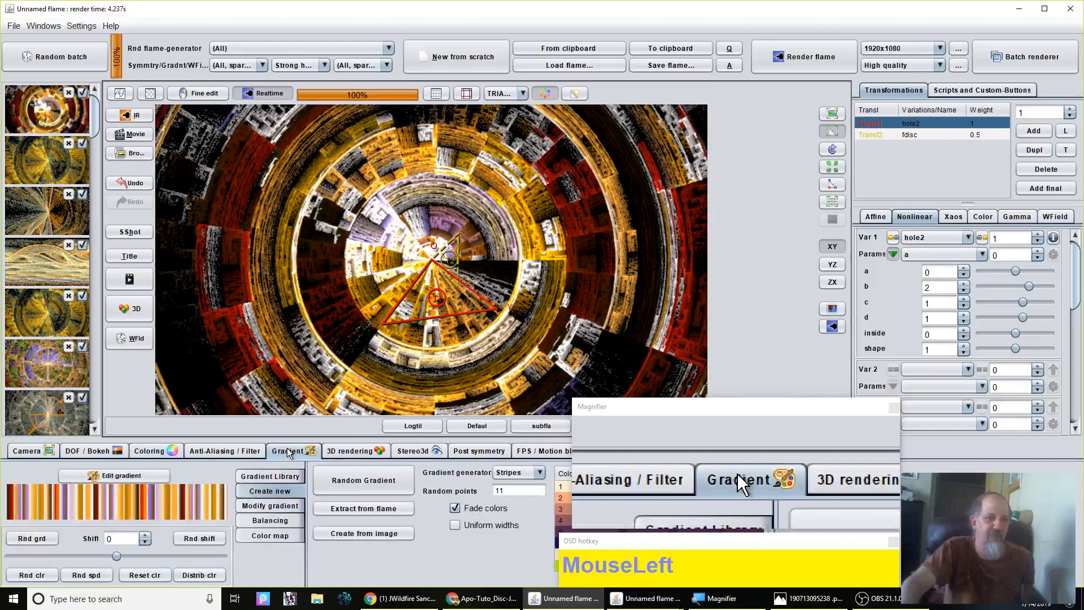
{"action": "left_click", "coordinate": [32, 537]}
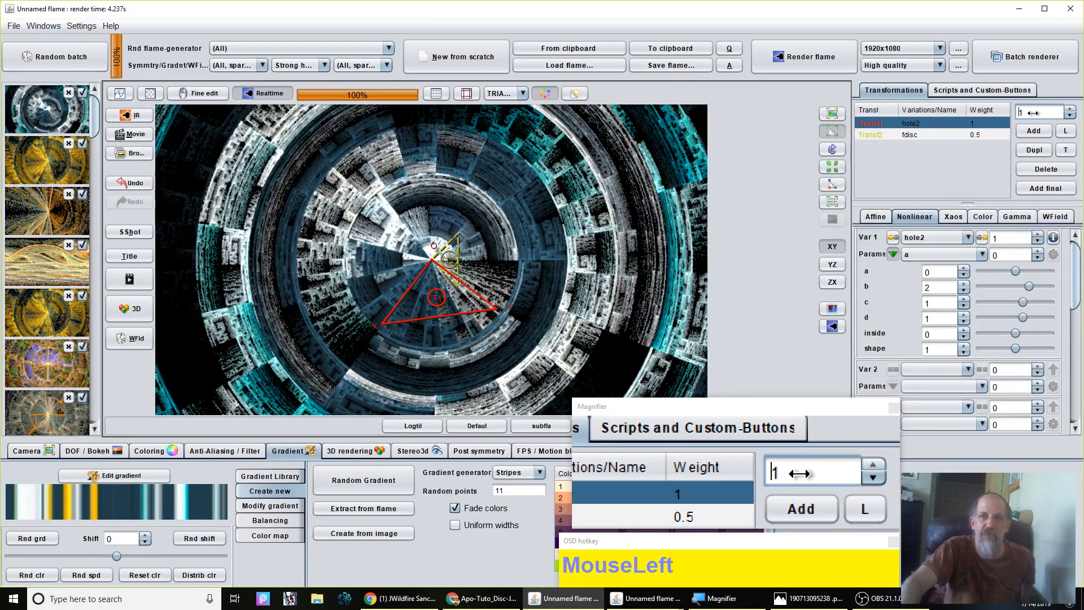
{"action": "left_click_drag", "start_coordinate": [1039, 111], "coordinate": [1054, 108]}
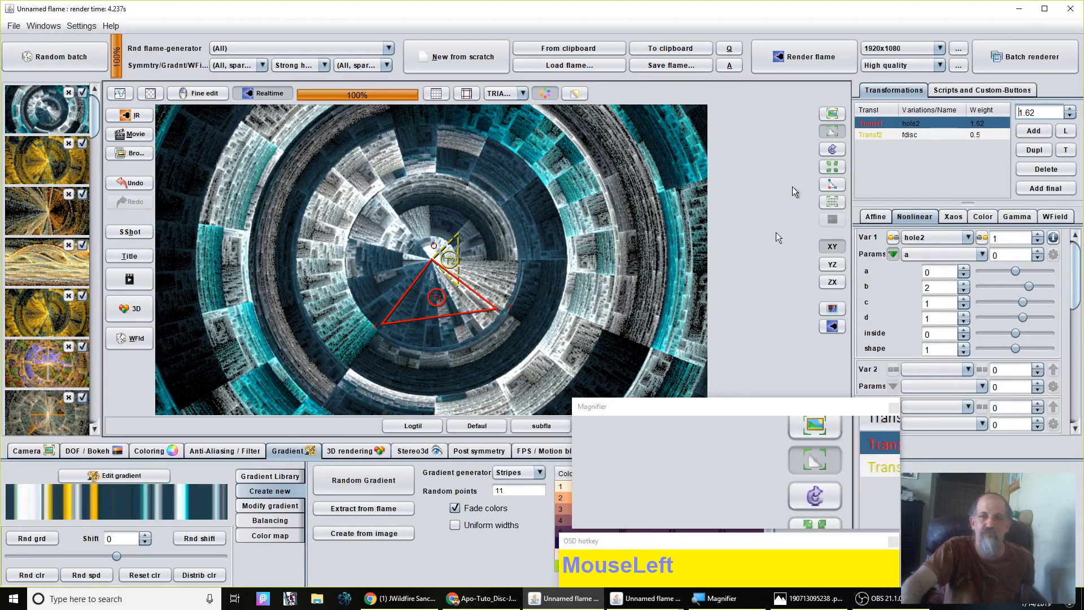
- Rotate the hole2 triangle until its X point faces lower right and its Y point faces up, and fine-tune its scale in small increments
{"action": "right_click", "coordinate": [408, 314]}
{"action": "left_click_drag", "start_coordinate": [408, 313], "coordinate": [909, 306]}
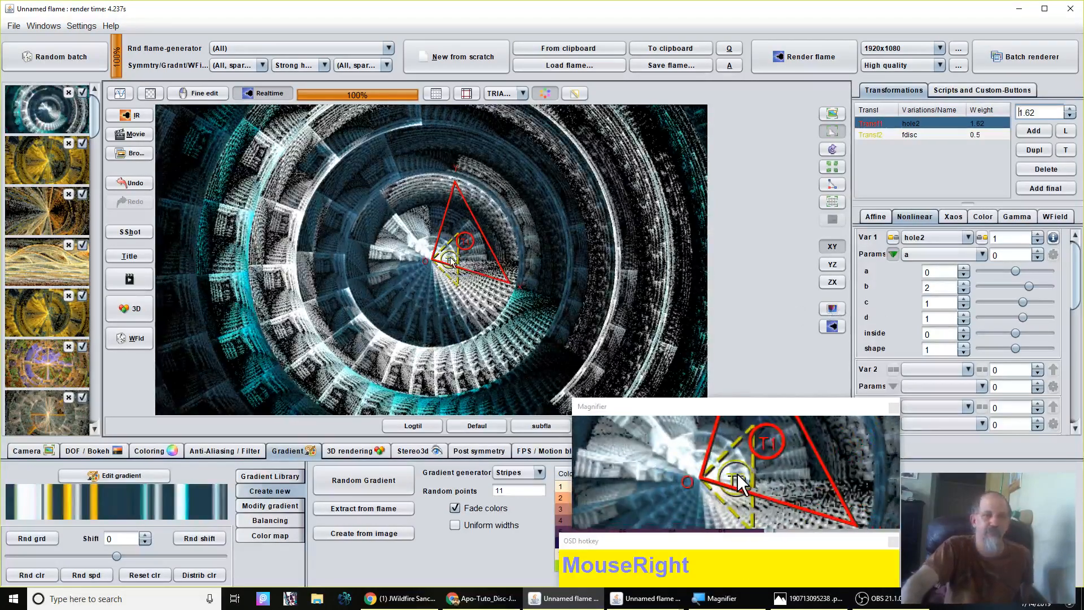
{"action": "scroll", "coordinate": [469, 275], "scroll_direction": "down", "scroll_amount": 1}
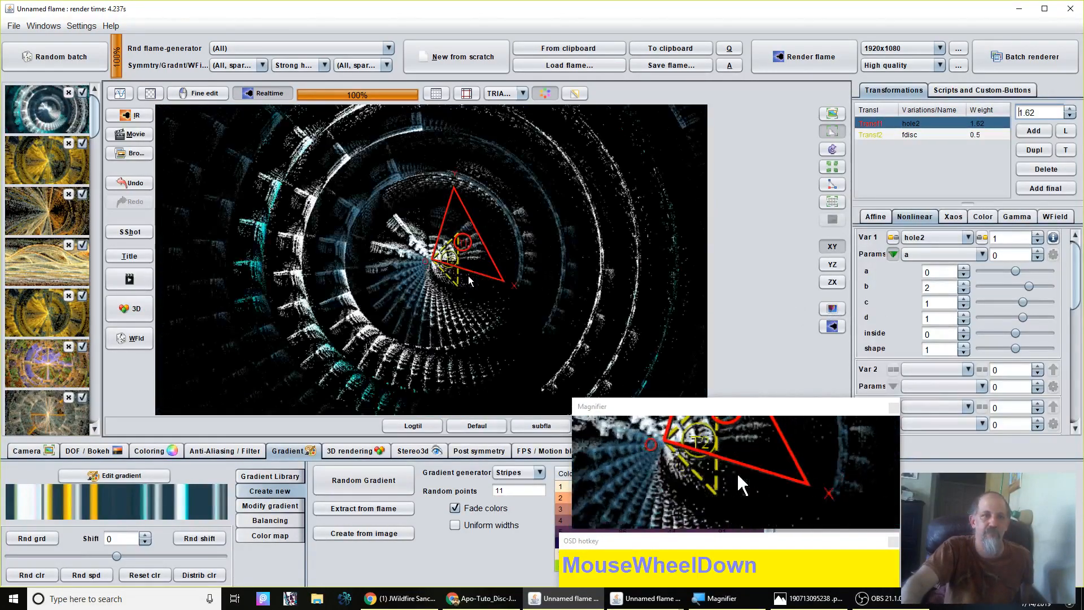
{"action": "scroll", "coordinate": [468, 276], "scroll_direction": "down", "scroll_amount": 1}
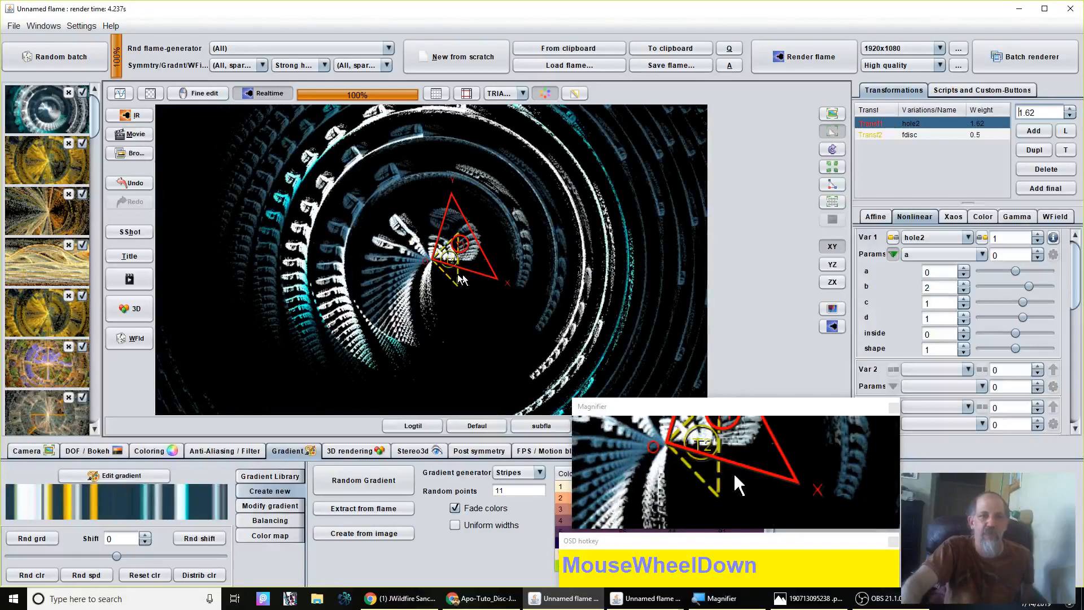
{"action": "scroll", "coordinate": [458, 277], "scroll_direction": "up", "scroll_amount": 1}
{"action": "scroll", "coordinate": [458, 279], "scroll_direction": "down", "scroll_amount": 1}
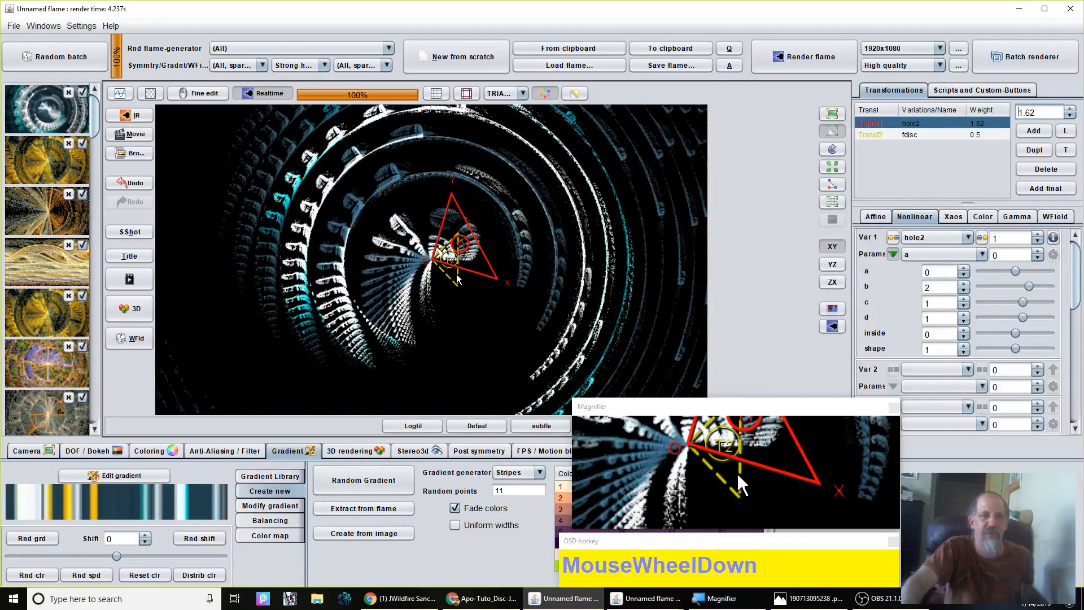
{"action": "scroll", "coordinate": [458, 278], "scroll_direction": "up", "scroll_amount": 1}
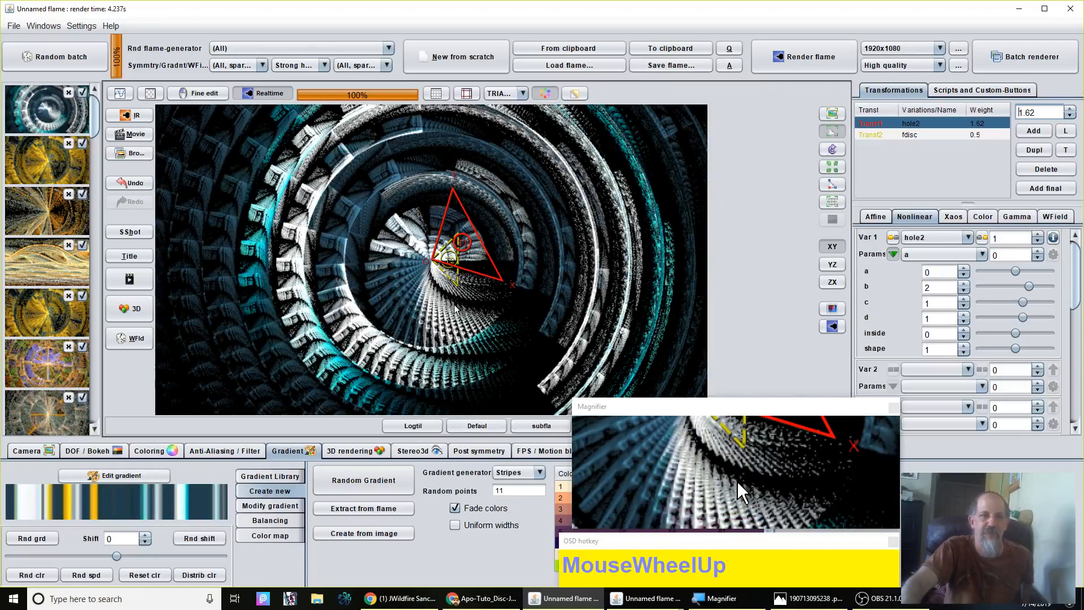
{"action": "scroll", "coordinate": [449, 339], "scroll_direction": "down", "scroll_amount": 1}
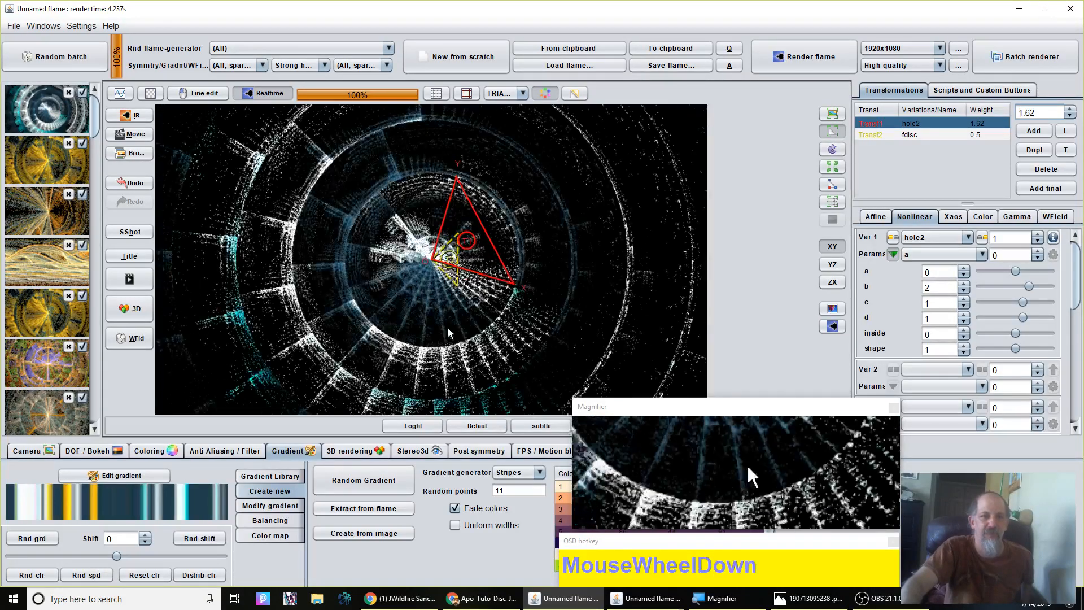
{"action": "scroll", "coordinate": [456, 325], "scroll_direction": "up", "scroll_amount": 1}
{"action": "scroll", "coordinate": [456, 323], "scroll_direction": "down", "scroll_amount": 1}
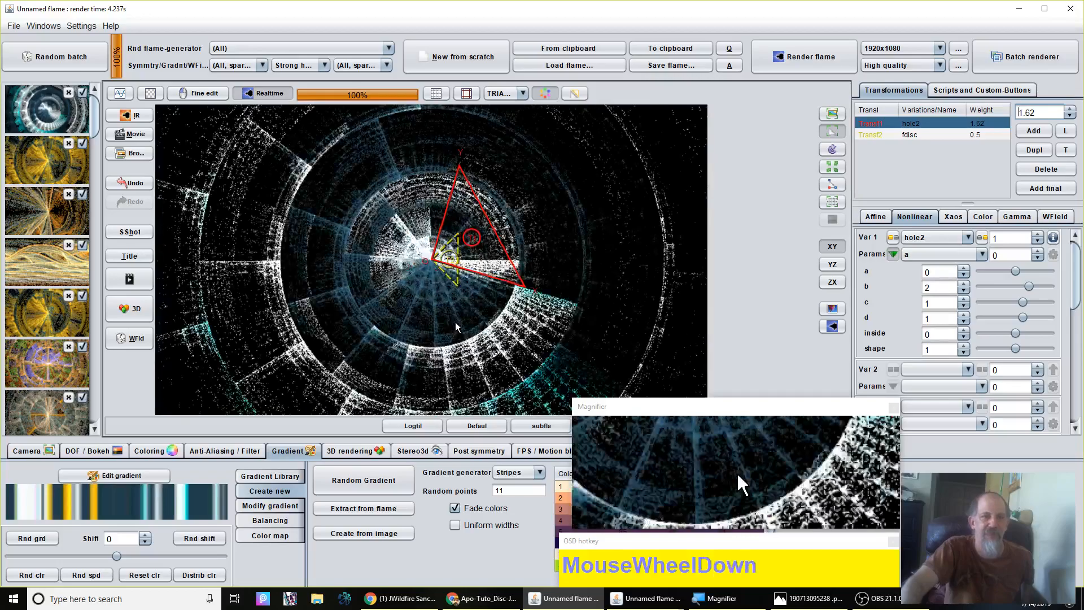
{"action": "scroll", "coordinate": [455, 325], "scroll_direction": "down", "scroll_amount": 1}
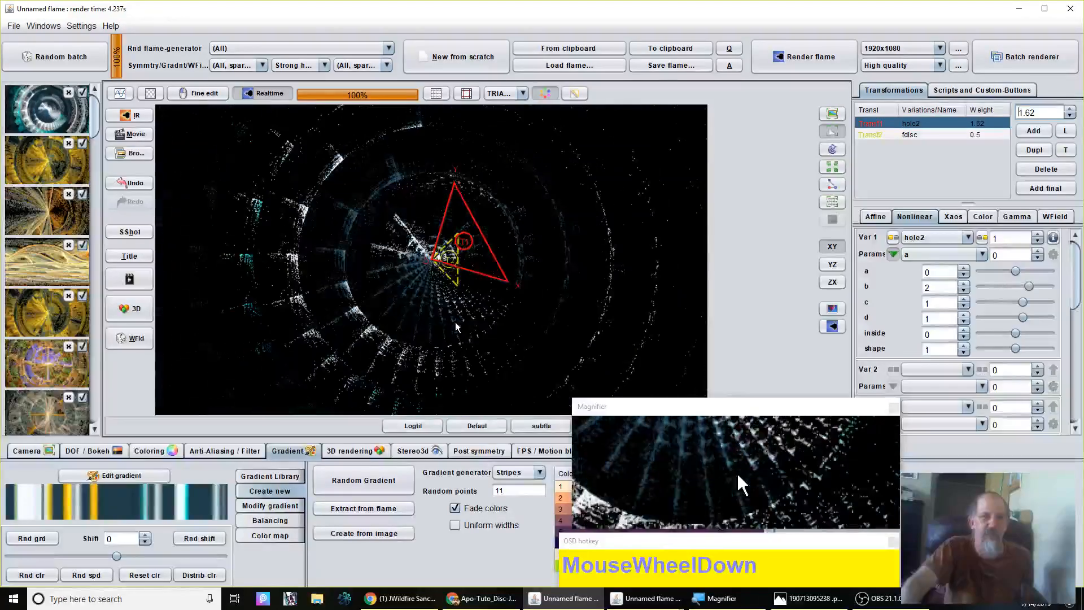
{"action": "scroll", "coordinate": [456, 325], "scroll_direction": "up", "scroll_amount": 1}
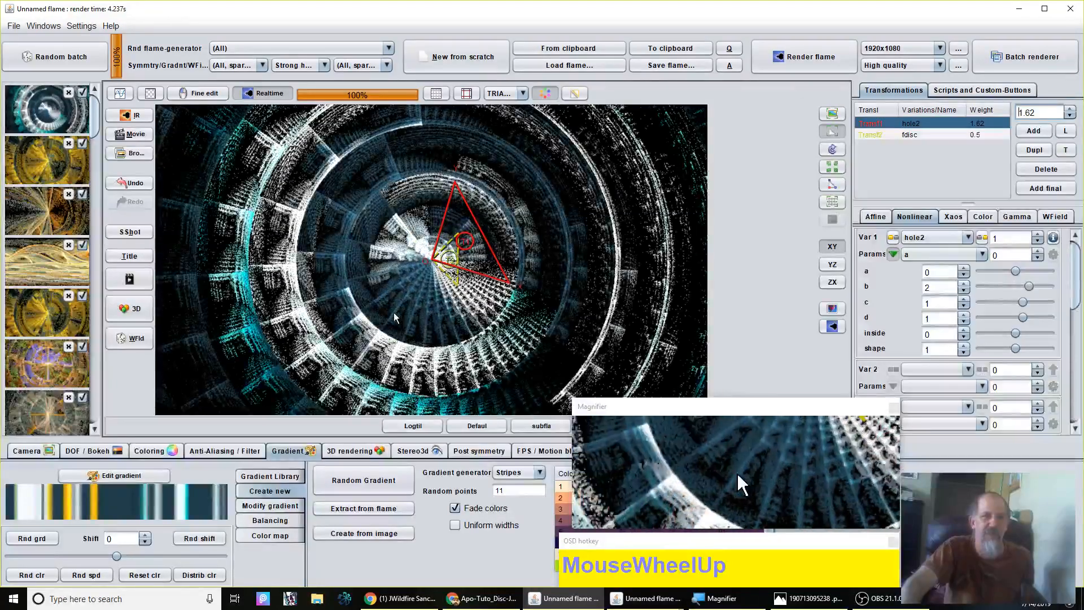
- Rotate the hole2 triangle about its origin until its X point faces up and its Y point faces left, and adjust its size slightly
{"action": "left_click_drag", "start_coordinate": [378, 295], "coordinate": [563, 248]}
{"action": "scroll", "coordinate": [415, 254], "scroll_direction": "down", "scroll_amount": 1}
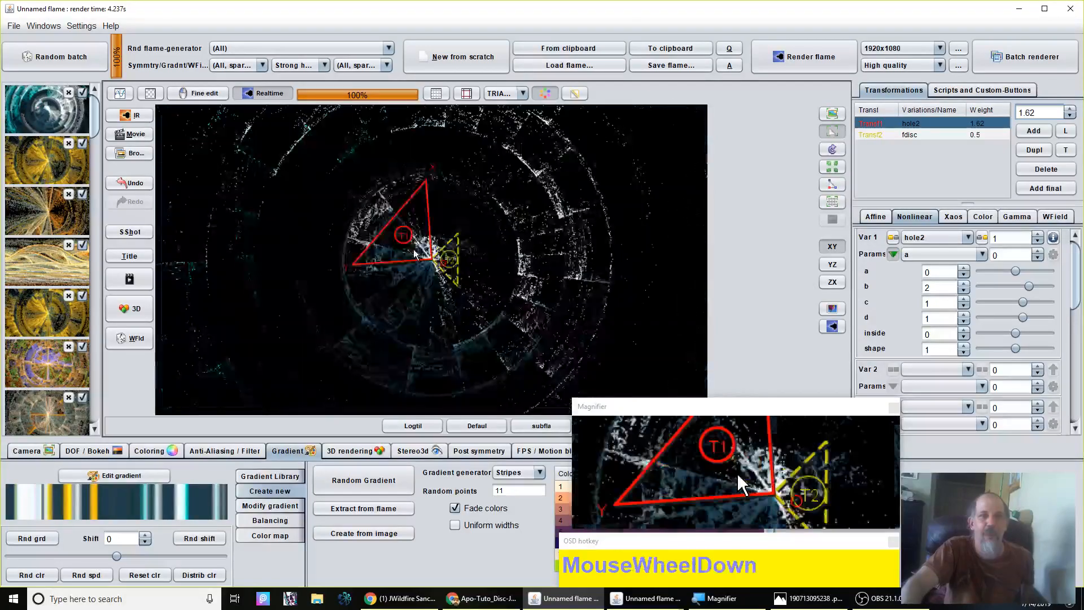
{"action": "scroll", "coordinate": [415, 254], "scroll_direction": "up", "scroll_amount": 1}
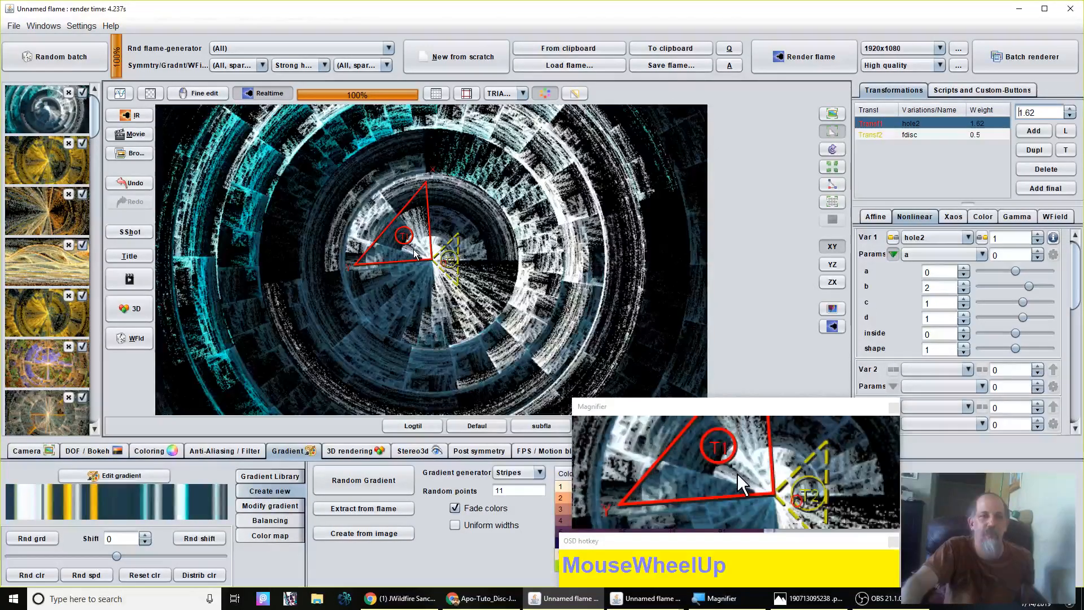
- Enlarge the fdisc triangle slightly and rotate it counterclockwise until its X point faces right and its Y point faces up
{"action": "scroll", "coordinate": [448, 260], "scroll_direction": "down", "scroll_amount": 2}
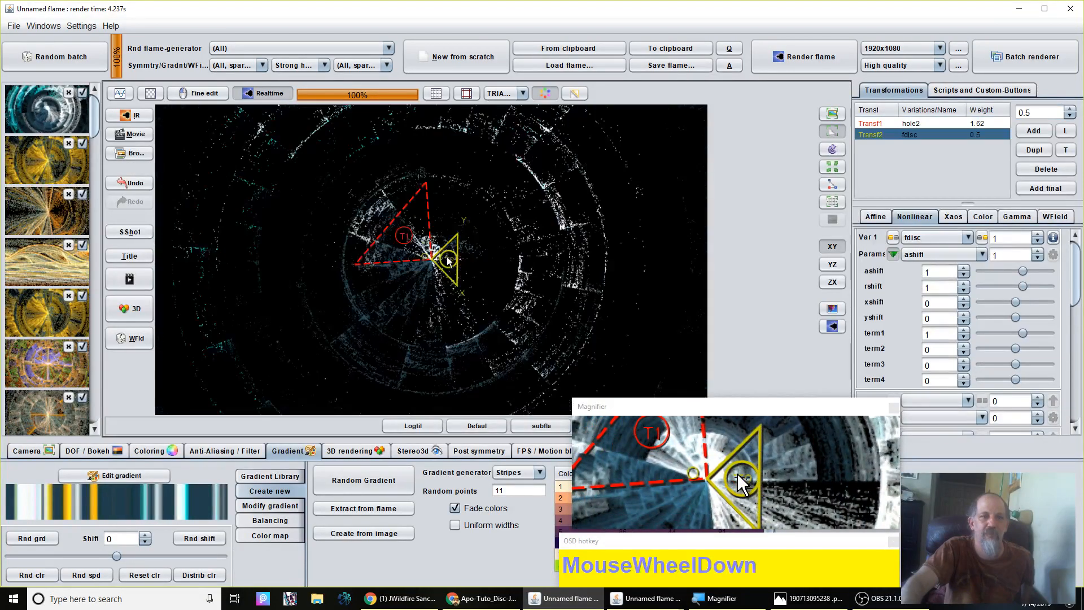
{"action": "scroll", "coordinate": [448, 260], "scroll_direction": "up", "scroll_amount": 2}
{"action": "scroll", "coordinate": [448, 260], "scroll_direction": "up", "scroll_amount": 4}
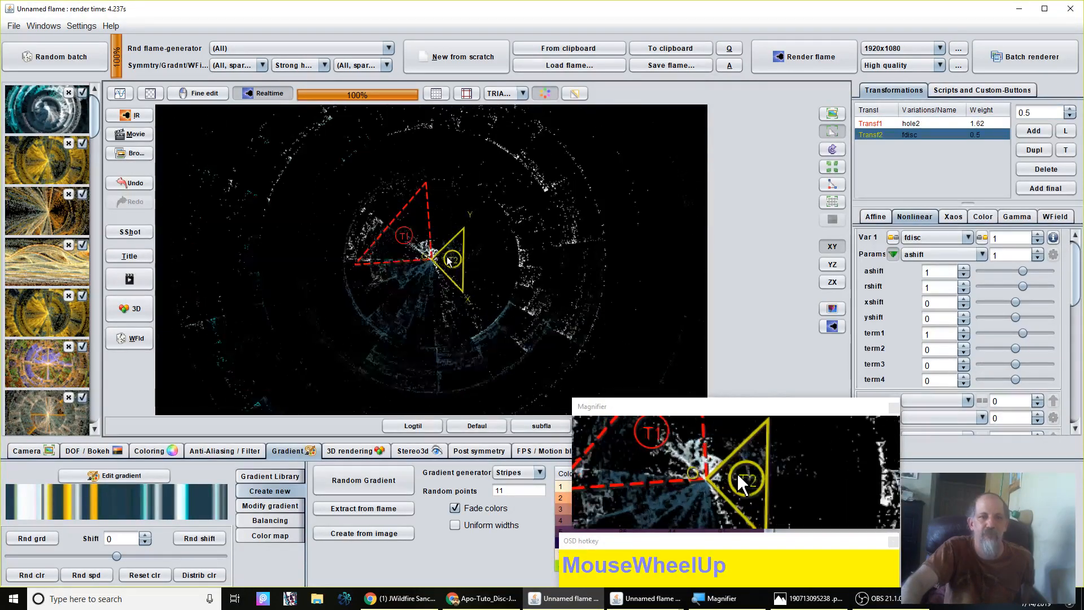
{"action": "right_click", "coordinate": [516, 266]}
{"action": "left_click_drag", "start_coordinate": [514, 265], "coordinate": [705, 269]}
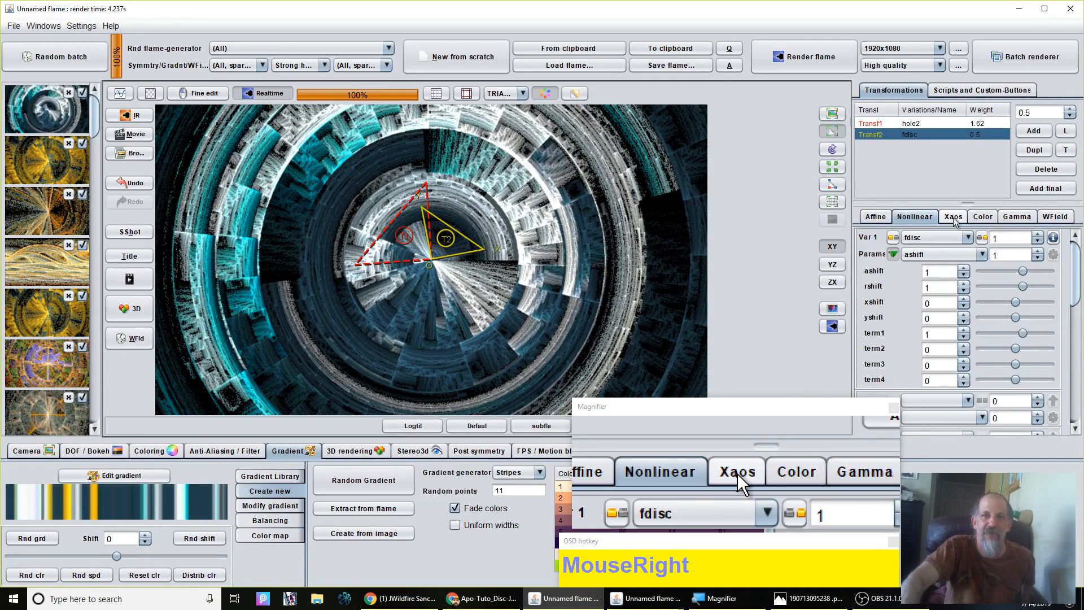
- Change the second transform's first variation to wdisc
{"action": "left_click", "coordinate": [918, 239]}
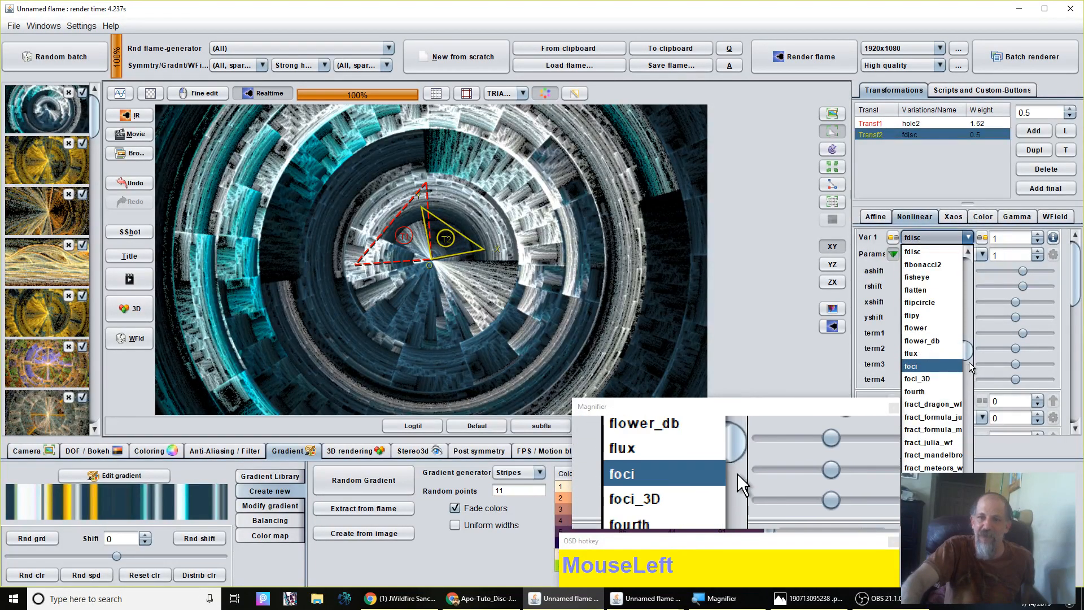
{"action": "left_click_drag", "start_coordinate": [970, 352], "coordinate": [969, 416]}
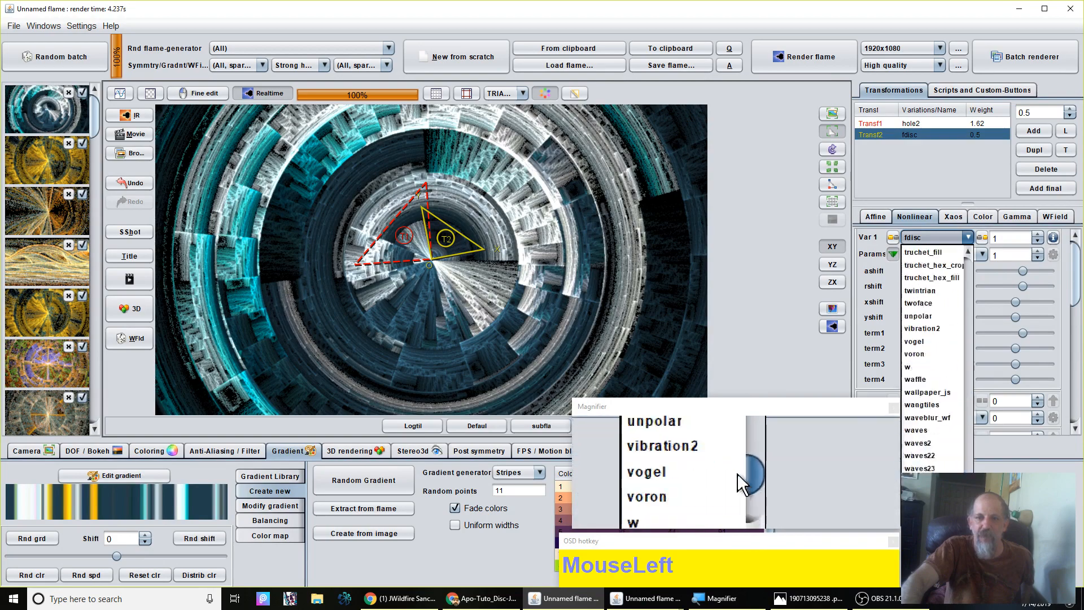
{"action": "left_click", "coordinate": [913, 254]}
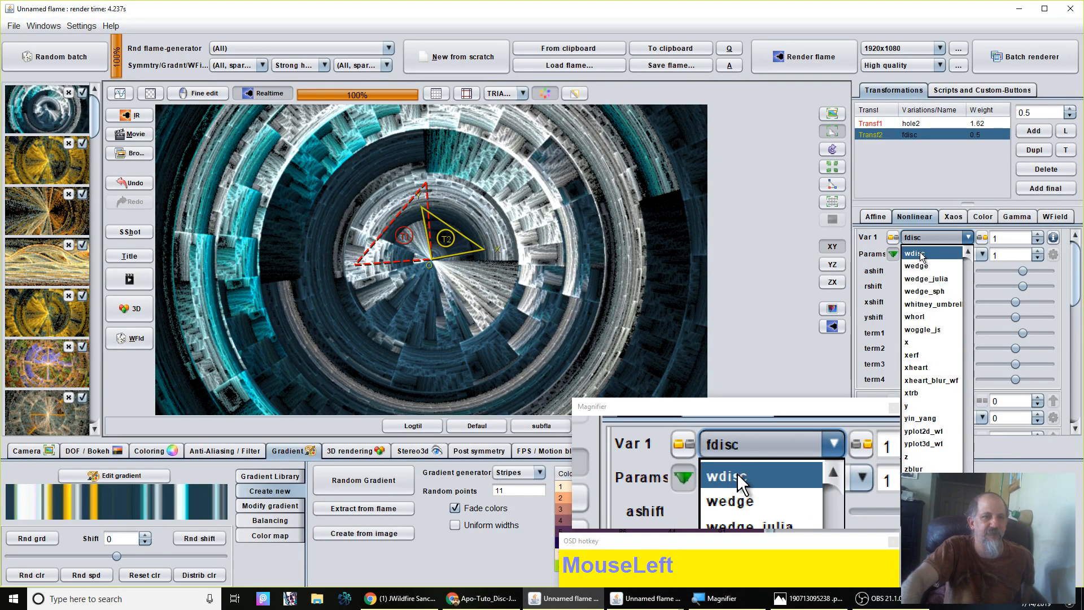
{"action": "left_click", "coordinate": [916, 254]}
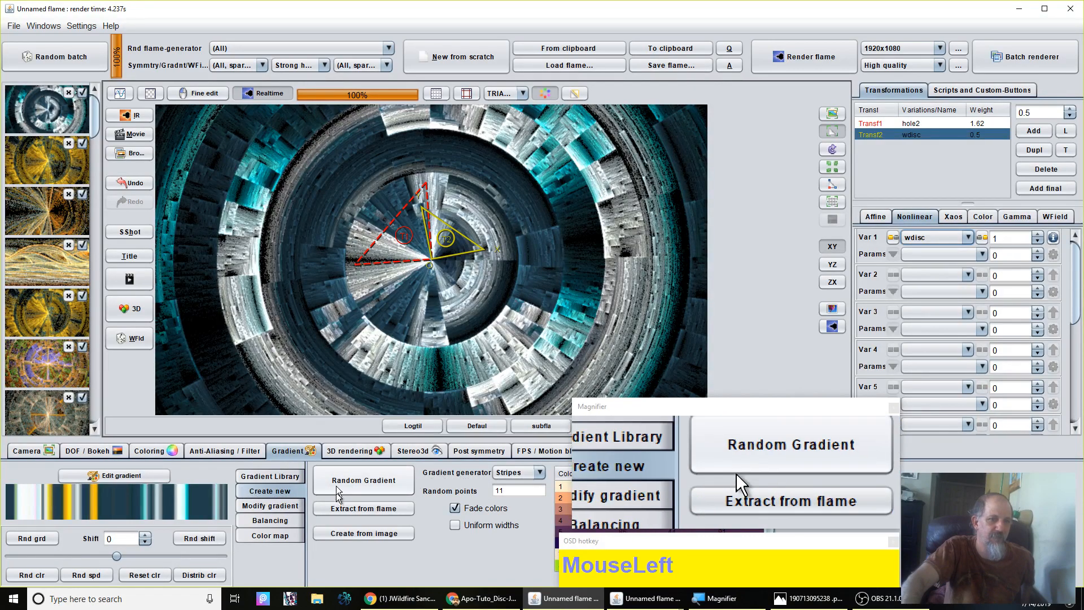
- Generate a new random striped gradient and set its shift to -82
{"action": "left_click", "coordinate": [355, 480]}
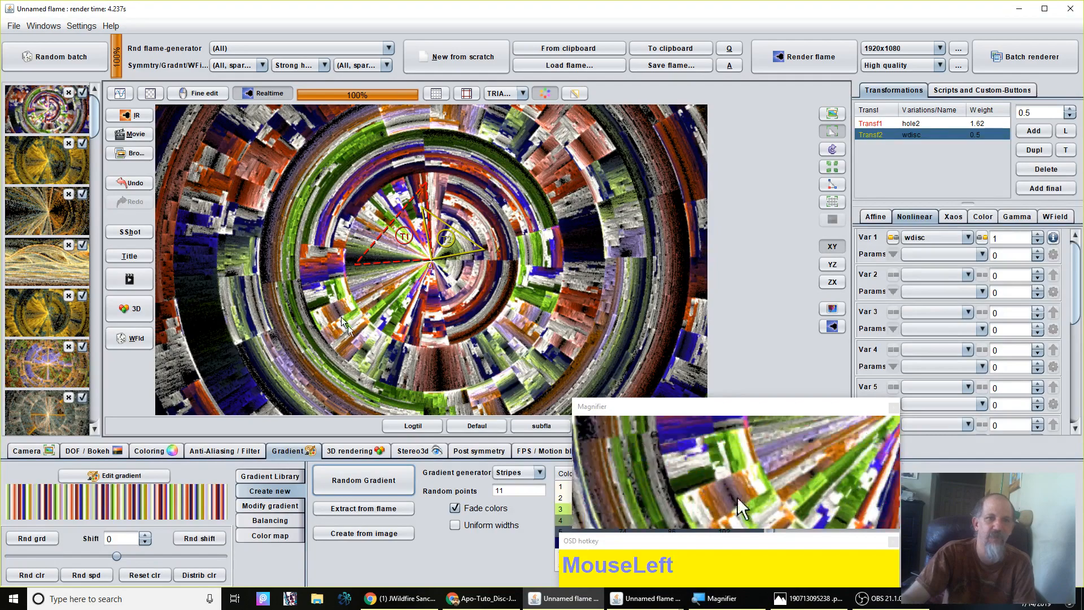
{"action": "left_click", "coordinate": [404, 236]}
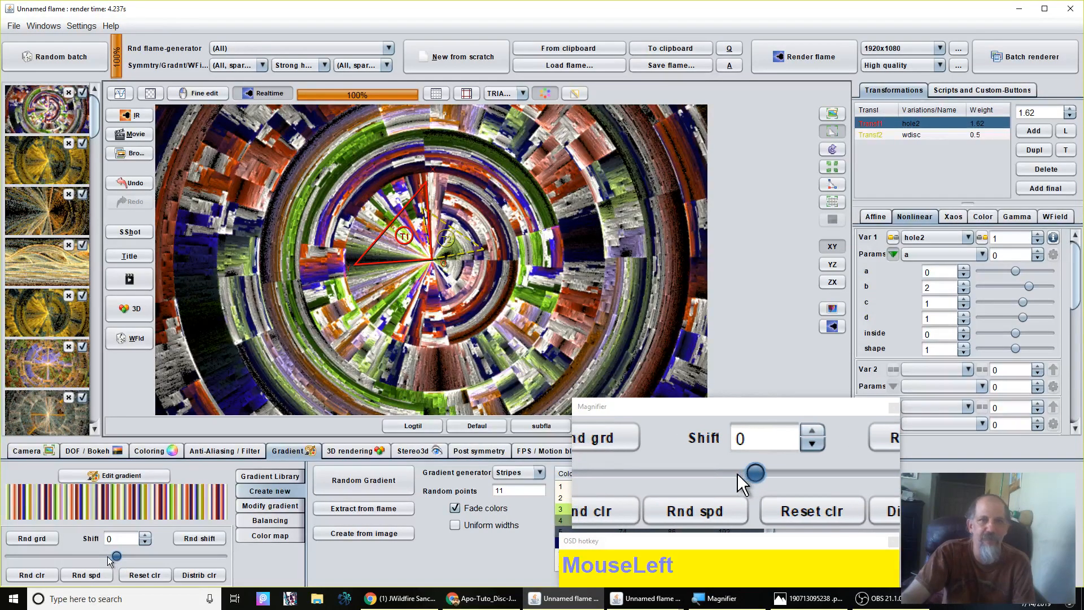
{"action": "mouse_move", "coordinate": [99, 561]}
{"action": "left_mouse_down"}
{"action": "mouse_move", "coordinate": [73, 562]}
{"action": "mouse_move", "coordinate": [84, 560]}
{"action": "left_mouse_up"}
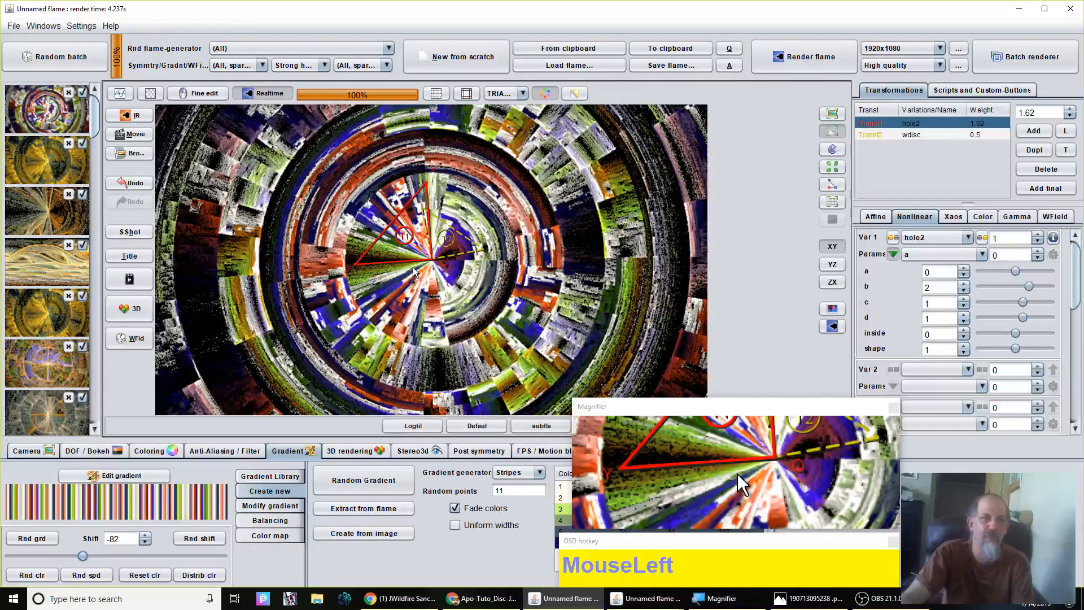
- Scale the hole2 triangle up slightly and render the flame preview
{"action": "scroll", "coordinate": [421, 267], "scroll_direction": "up", "scroll_amount": 3}
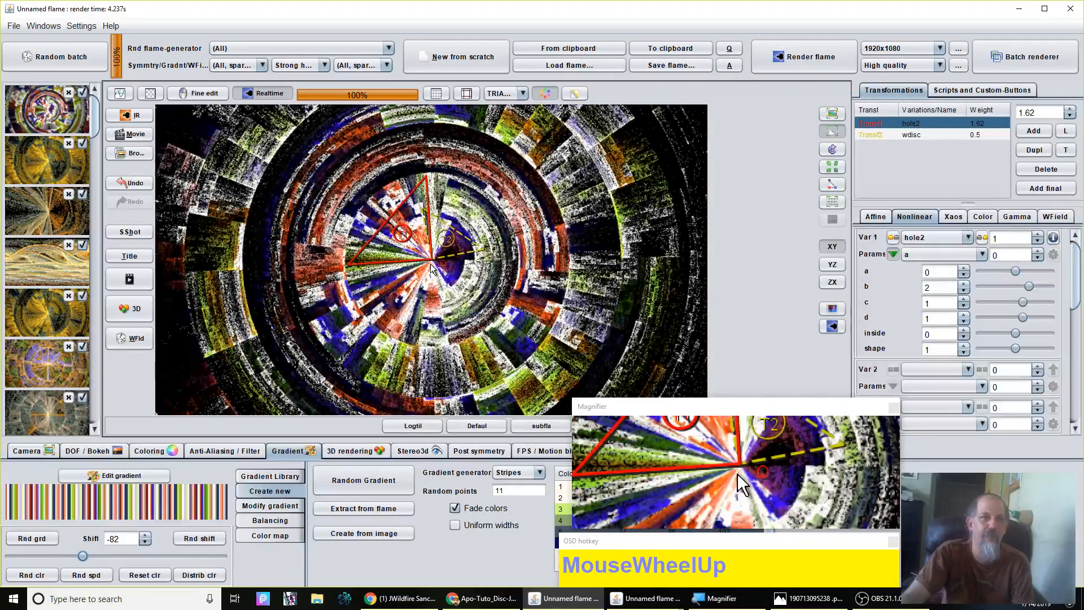
{"action": "scroll", "coordinate": [430, 267], "scroll_direction": "down", "scroll_amount": 2}
{"action": "scroll", "coordinate": [432, 267], "scroll_direction": "up", "scroll_amount": 3}
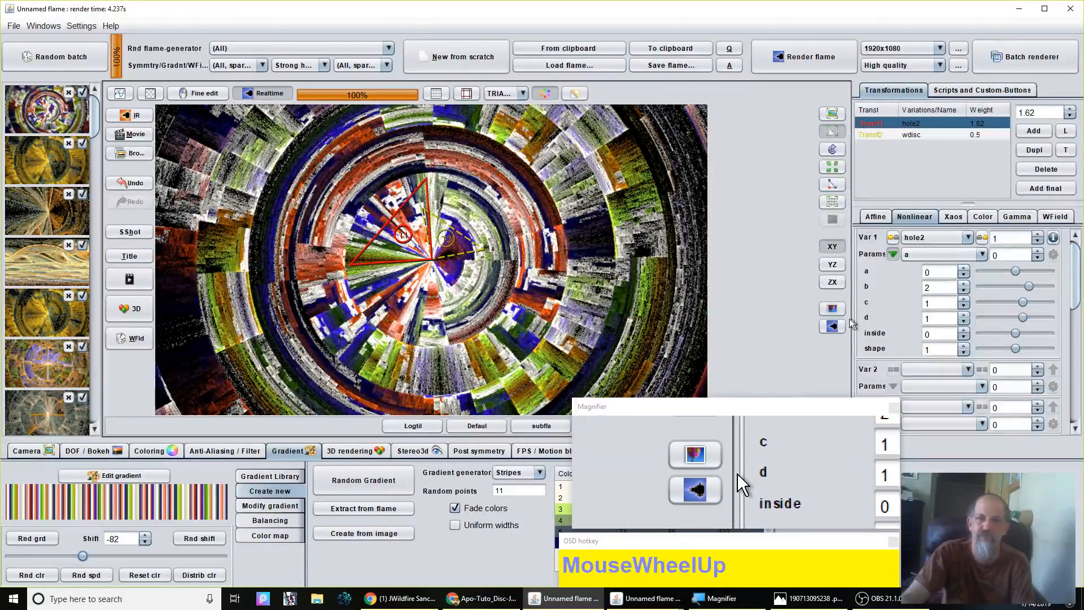
{"action": "left_click", "coordinate": [833, 327]}
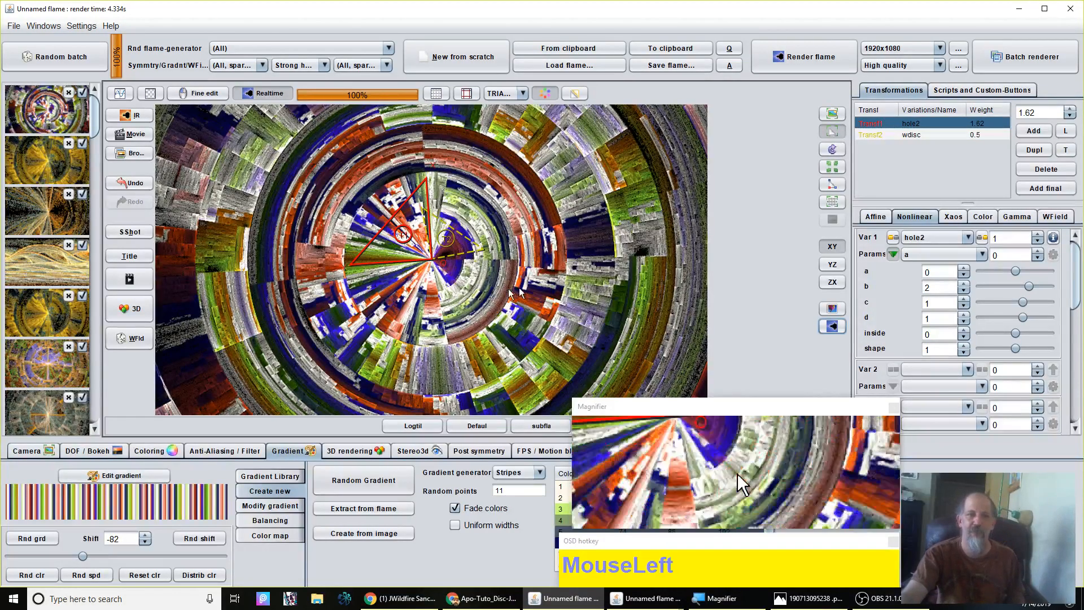
- Rotate the wdisc triangle until its X point faces lower right and its Y point upper right, and scale it down around the origin
{"action": "left_click", "coordinate": [466, 246]}
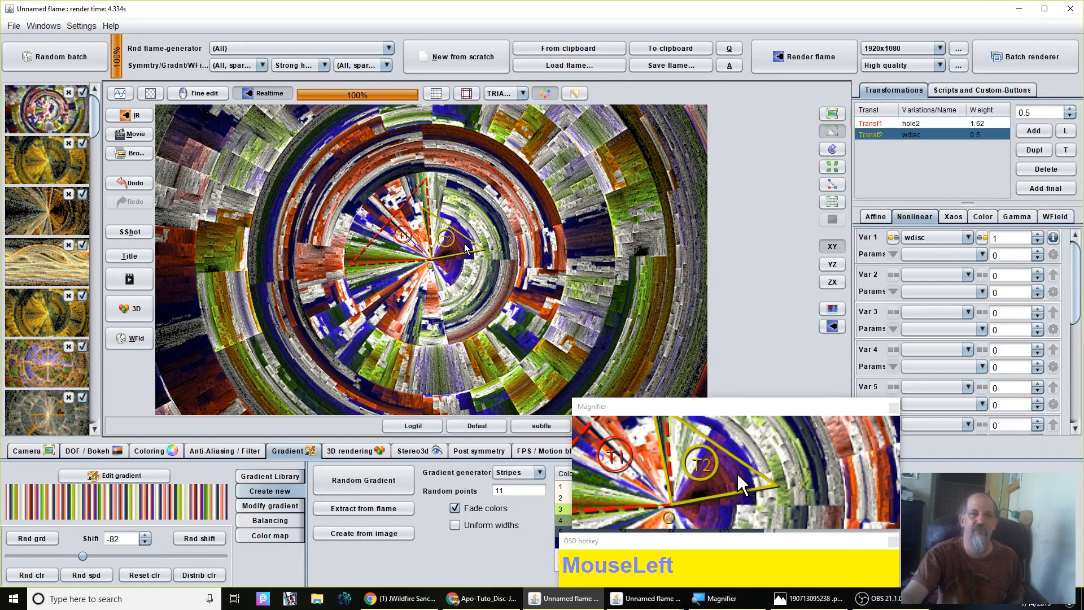
{"action": "right_click", "coordinate": [535, 244]}
{"action": "left_click_drag", "start_coordinate": [536, 243], "coordinate": [303, 284]}
{"action": "left_click_drag", "start_coordinate": [455, 278], "coordinate": [455, 275]}
{"action": "scroll", "coordinate": [456, 271], "scroll_direction": "down", "scroll_amount": 5}
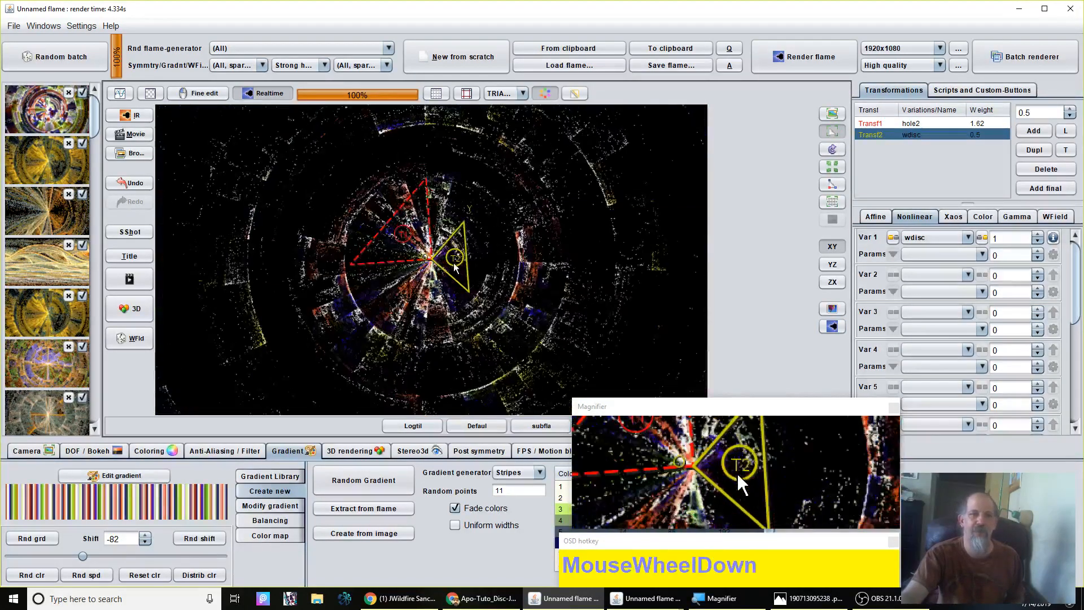
{"action": "scroll", "coordinate": [455, 268], "scroll_direction": "down", "scroll_amount": 3}
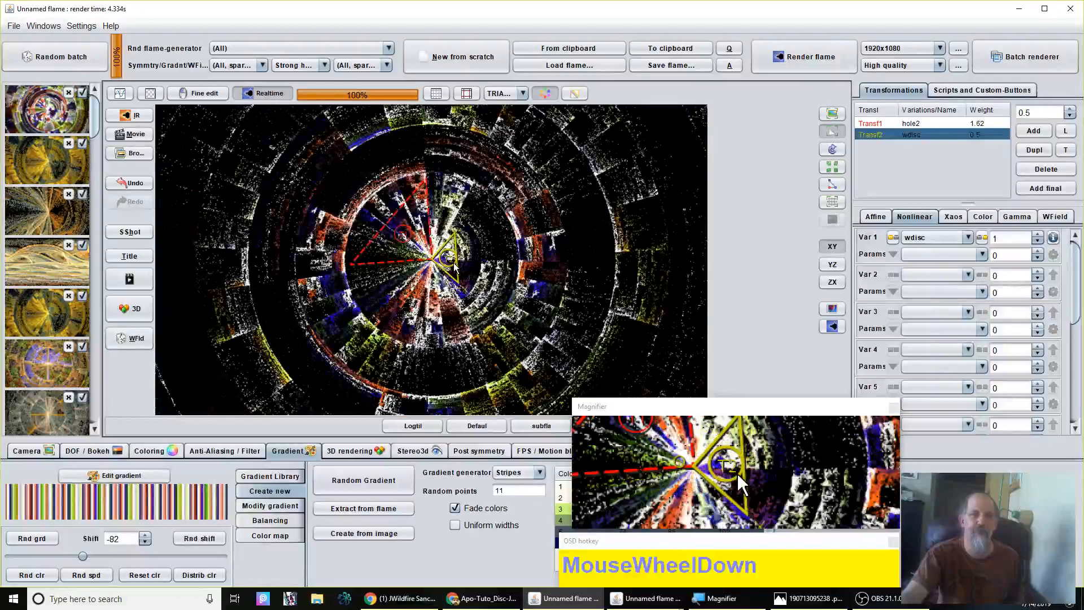
{"action": "scroll", "coordinate": [455, 268], "scroll_direction": "up", "scroll_amount": 3}
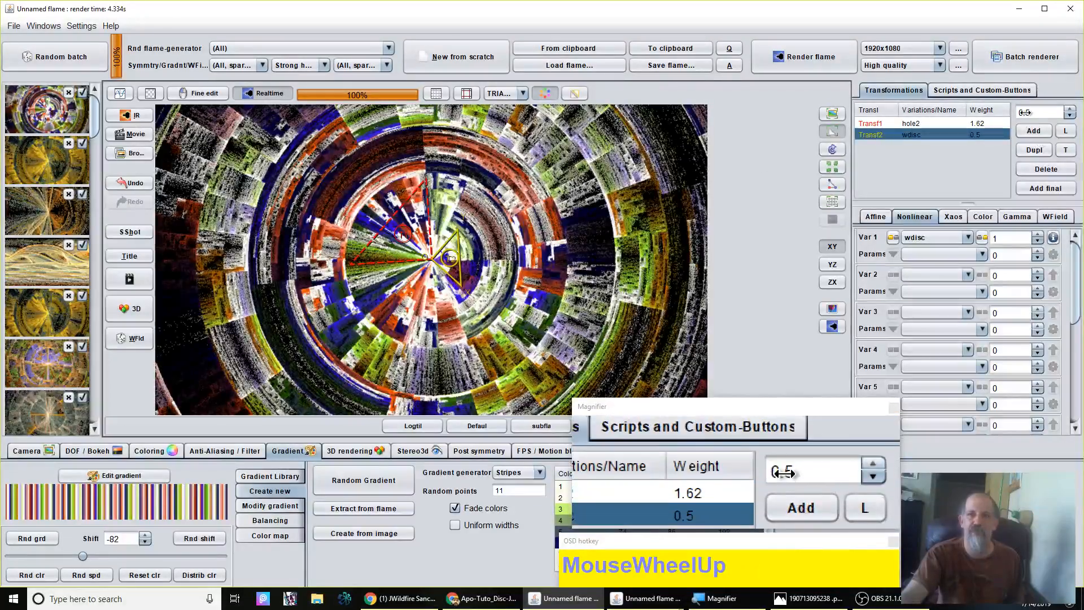
- Set the wdisc transform's weight to 0.34
{"action": "left_click_drag", "start_coordinate": [1054, 108], "coordinate": [1021, 117]}
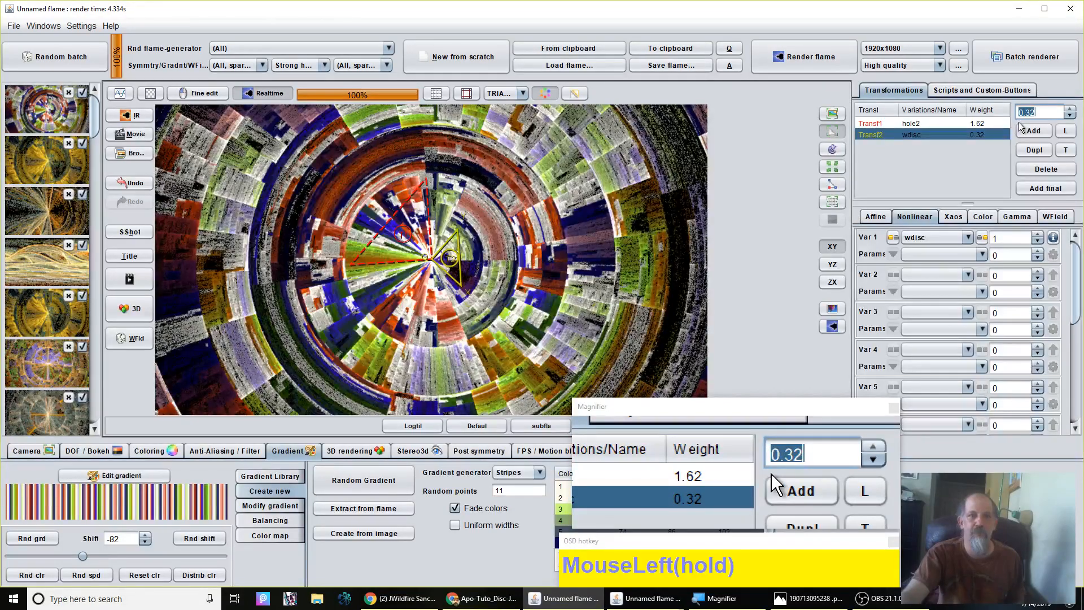
{"action": "left_click_drag", "start_coordinate": [1020, 123], "coordinate": [1020, 121]}
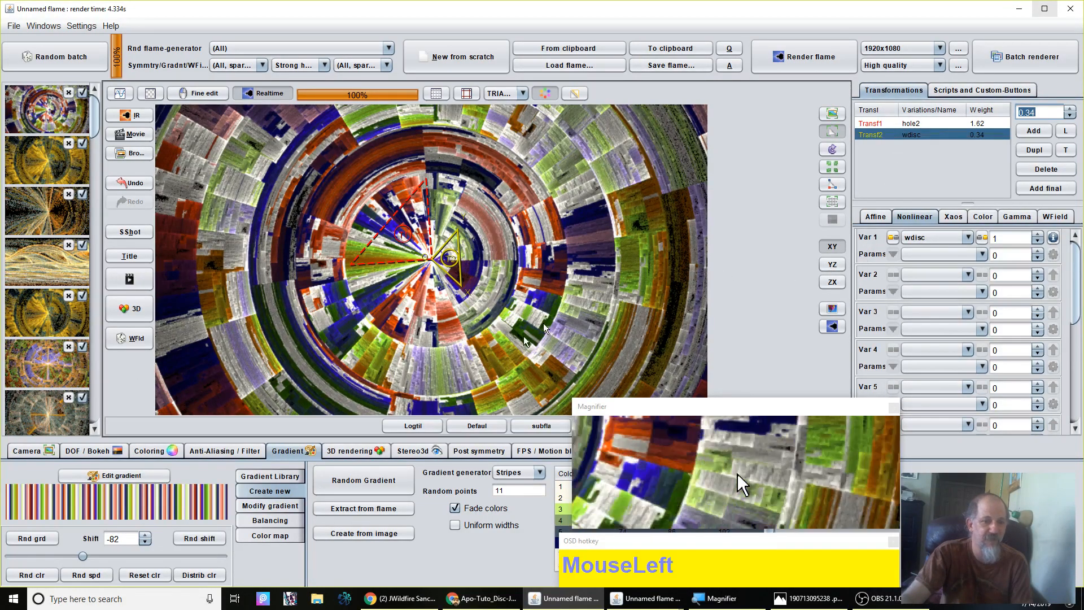
- Switch to the Facebook group in Chrome and look at the chat with the contact about the hole/disc tutorial, closing it again
{"action": "mouse_move", "coordinate": [397, 606]}
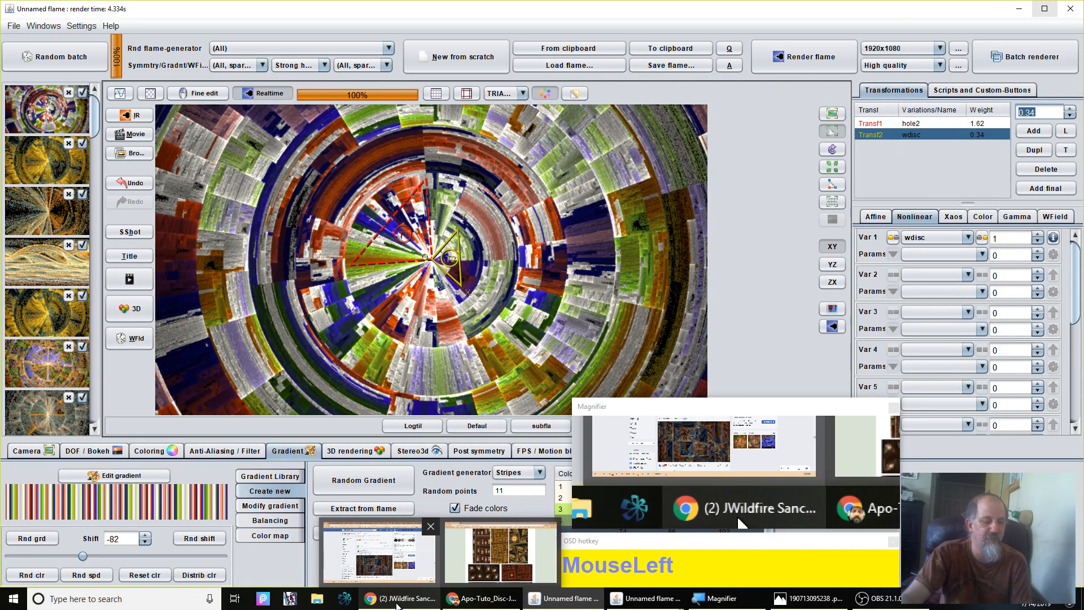
{"action": "left_click", "coordinate": [398, 607]}
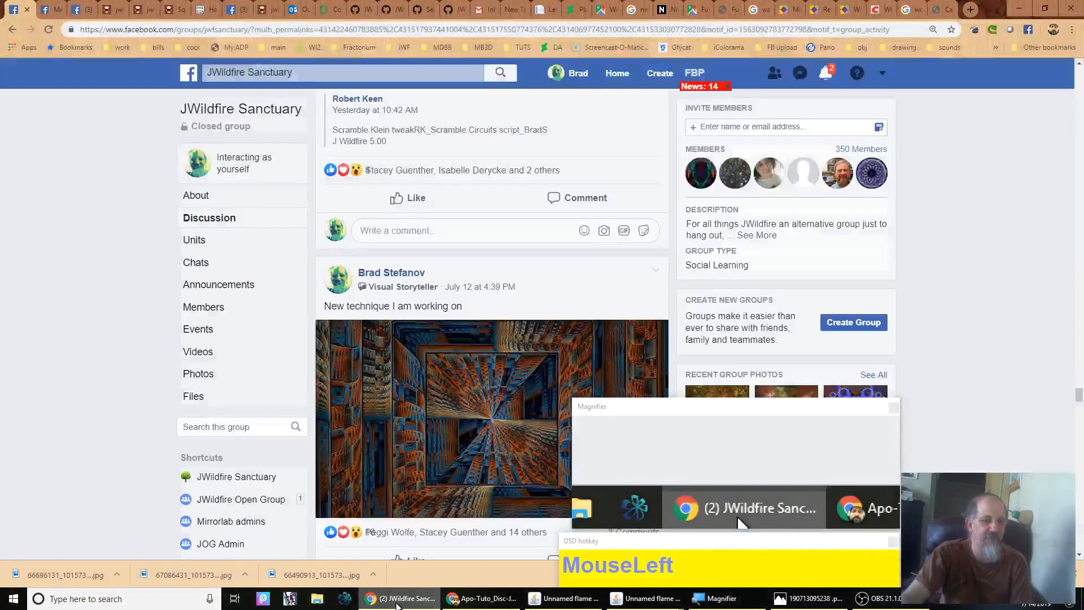
{"action": "left_click", "coordinate": [398, 606]}
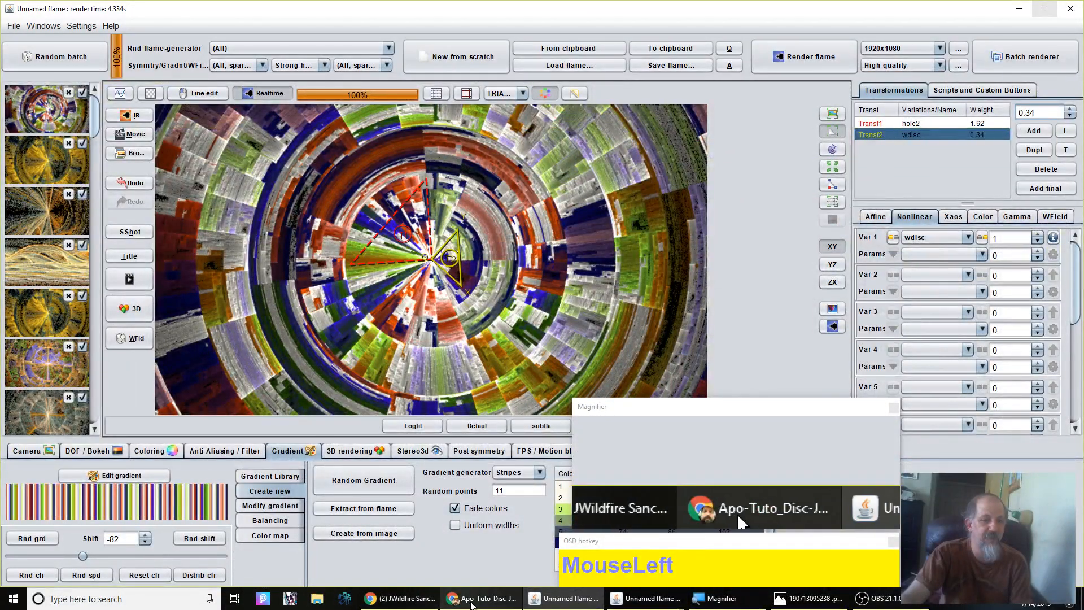
{"action": "left_click", "coordinate": [398, 598]}
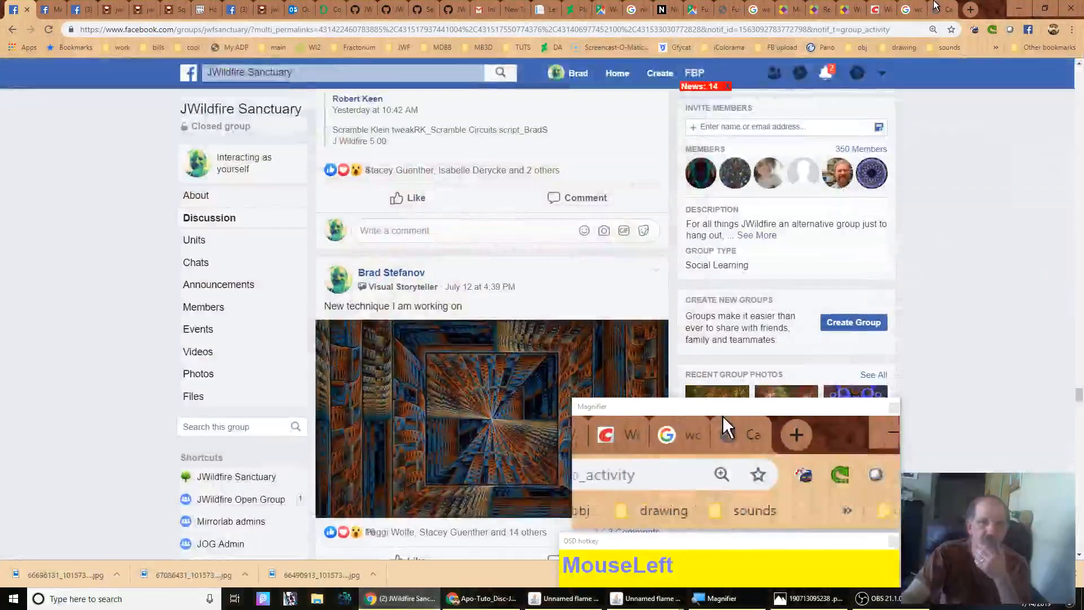
{"action": "left_click", "coordinate": [800, 73]}
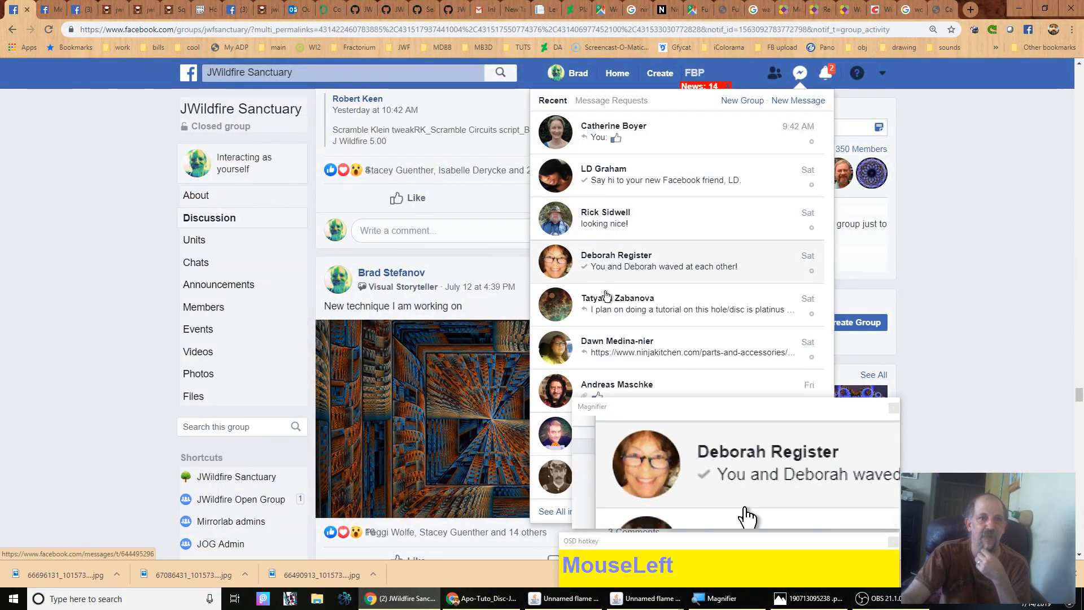
{"action": "left_click", "coordinate": [659, 312]}
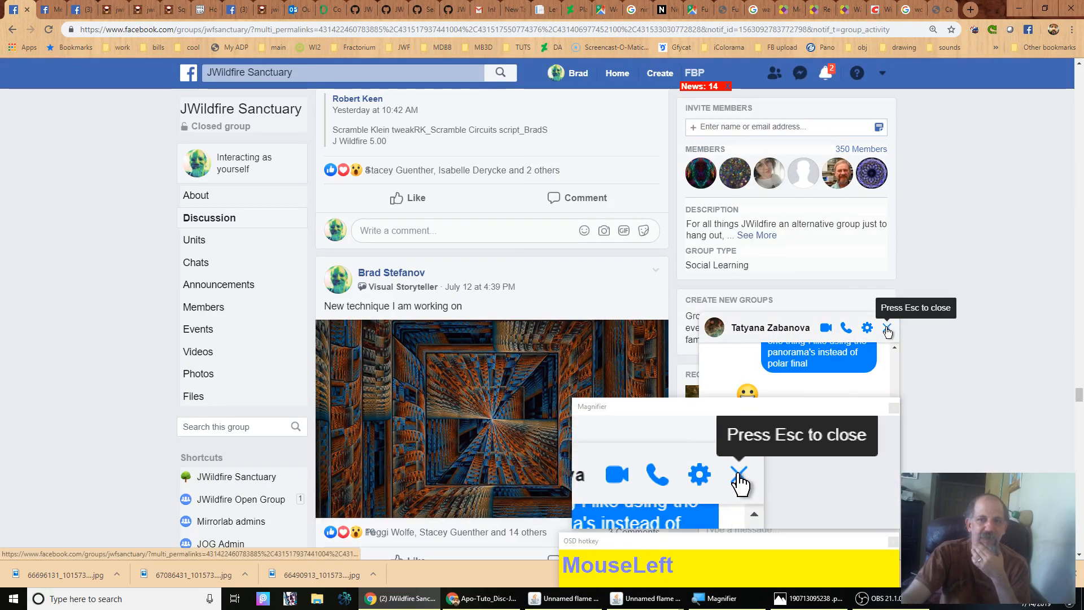
{"action": "left_click", "coordinate": [887, 332]}
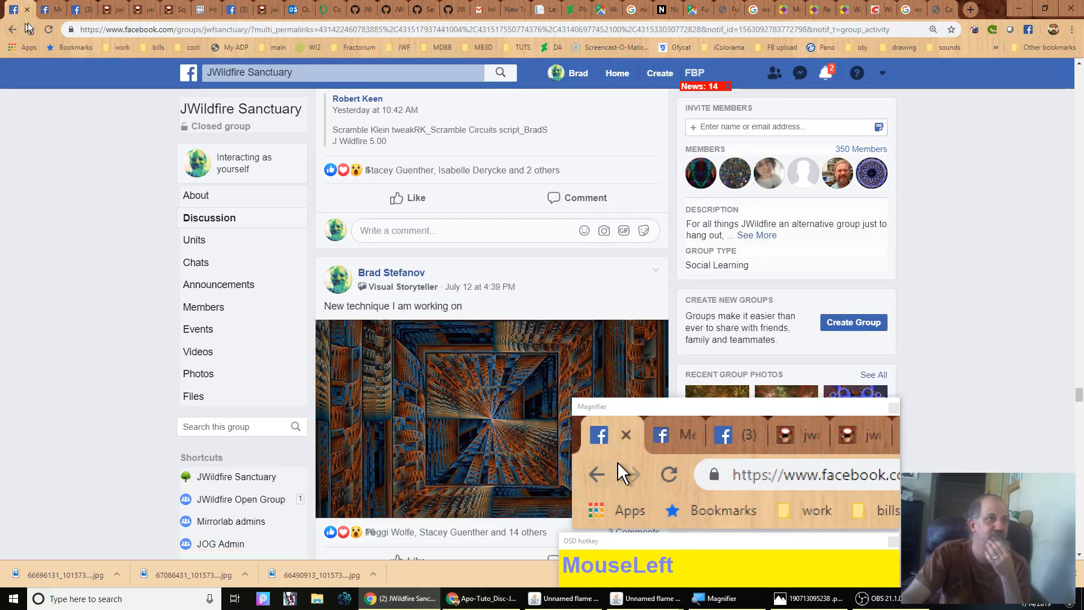
- Read the Messenger conversation on the origin of the wedge/disc technique and return to the flame in JWildfire
{"action": "left_click", "coordinate": [97, 8]}
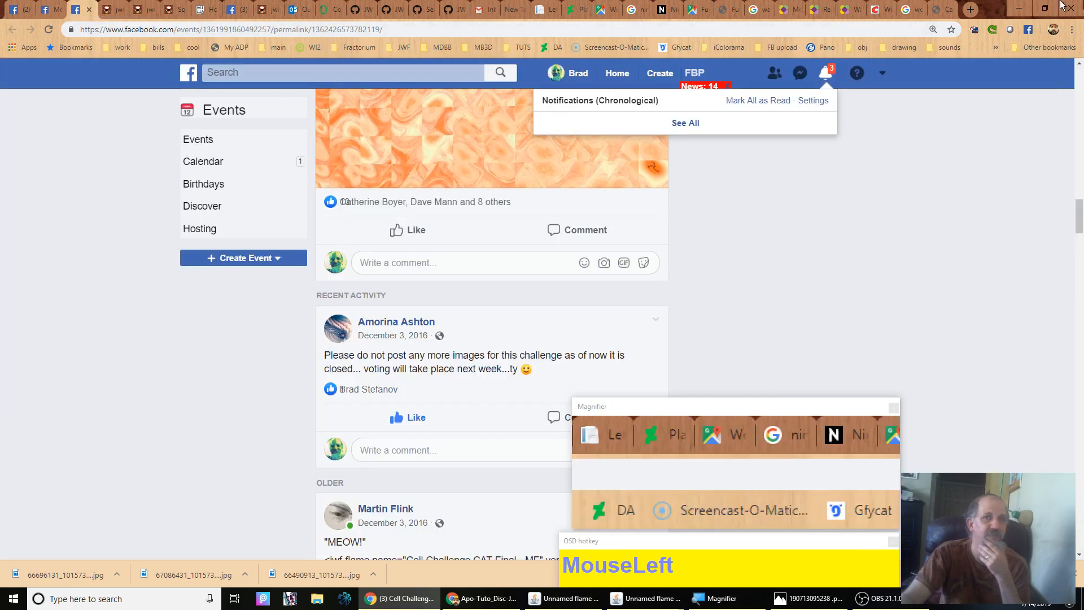
{"action": "left_click", "coordinate": [57, 10]}
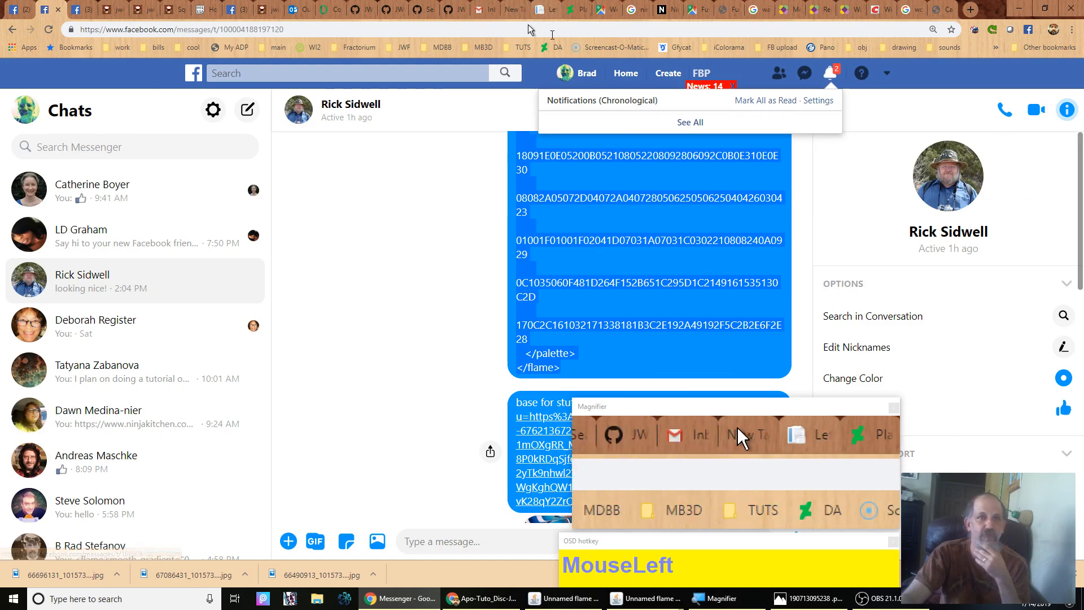
{"action": "left_click_drag", "start_coordinate": [1079, 154], "coordinate": [334, 230]}
{"action": "scroll", "coordinate": [463, 345], "scroll_direction": "down", "scroll_amount": 10}
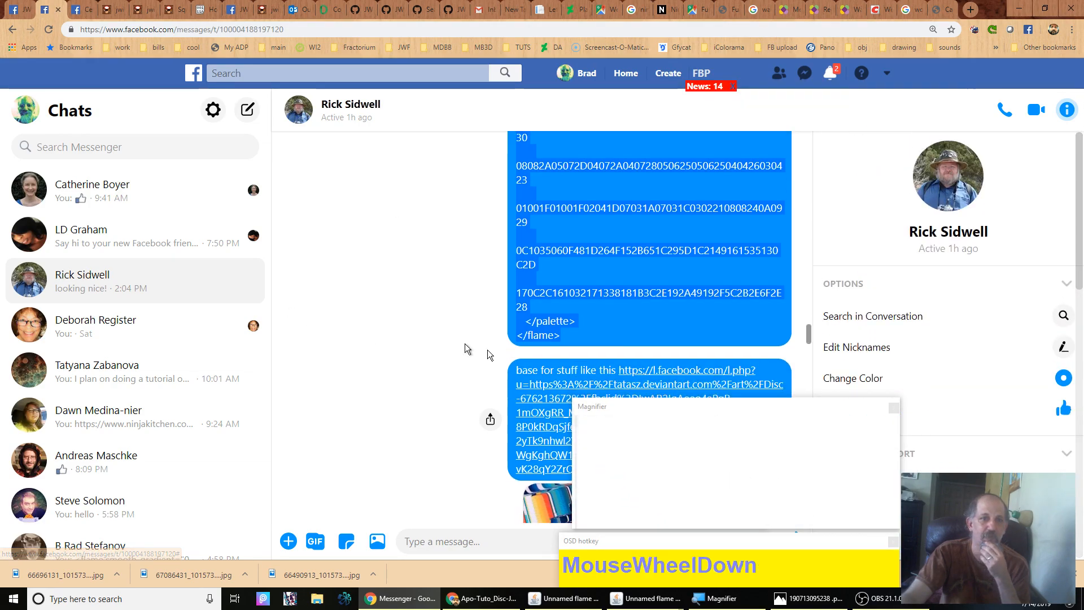
{"action": "scroll", "coordinate": [485, 369], "scroll_direction": "down", "scroll_amount": 15}
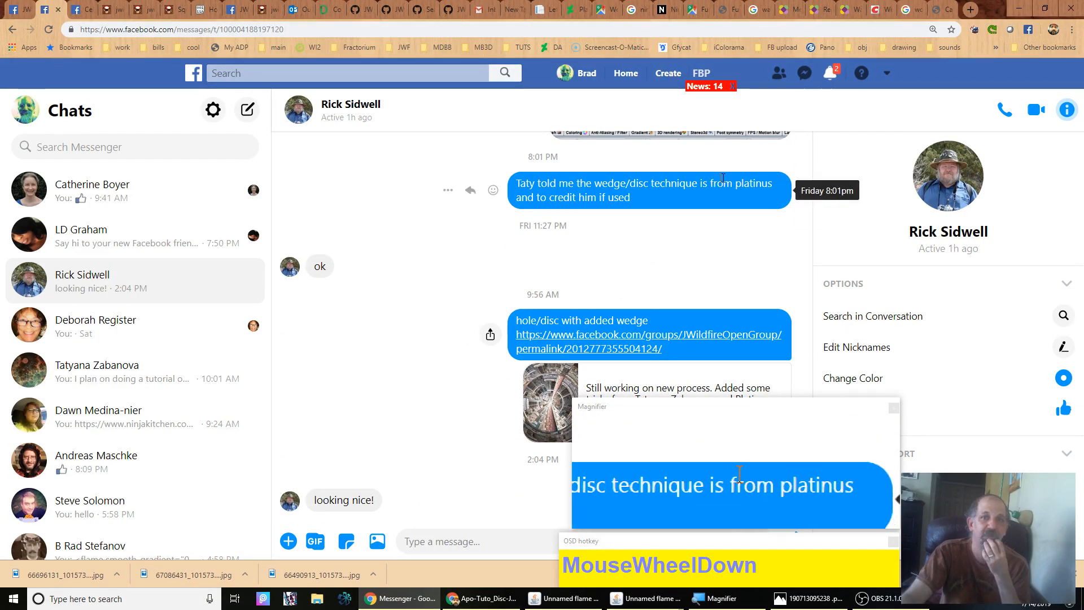
{"action": "left_click", "coordinate": [14, 9]}
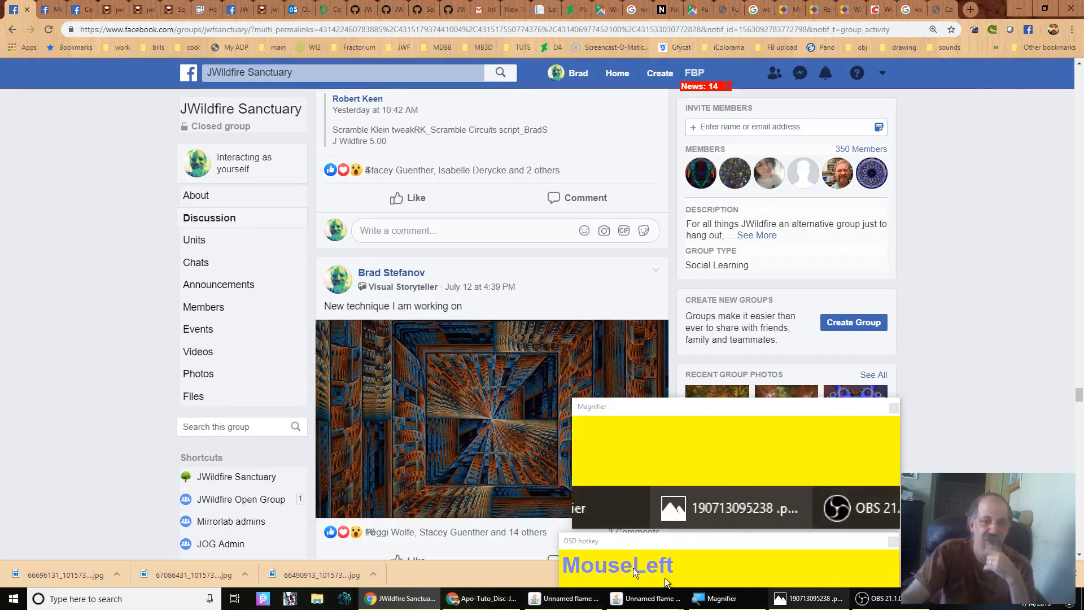
{"action": "left_click", "coordinate": [1016, 9]}
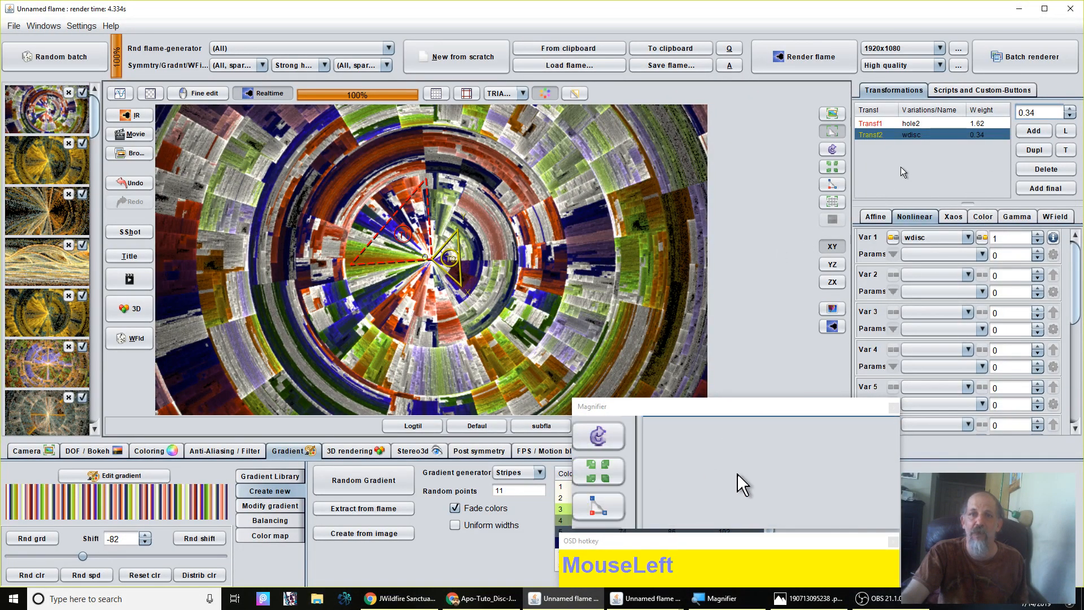
- Add a linked transform after the wdisc transform and change its first variation to wedge
{"action": "left_click", "coordinate": [1068, 131]}
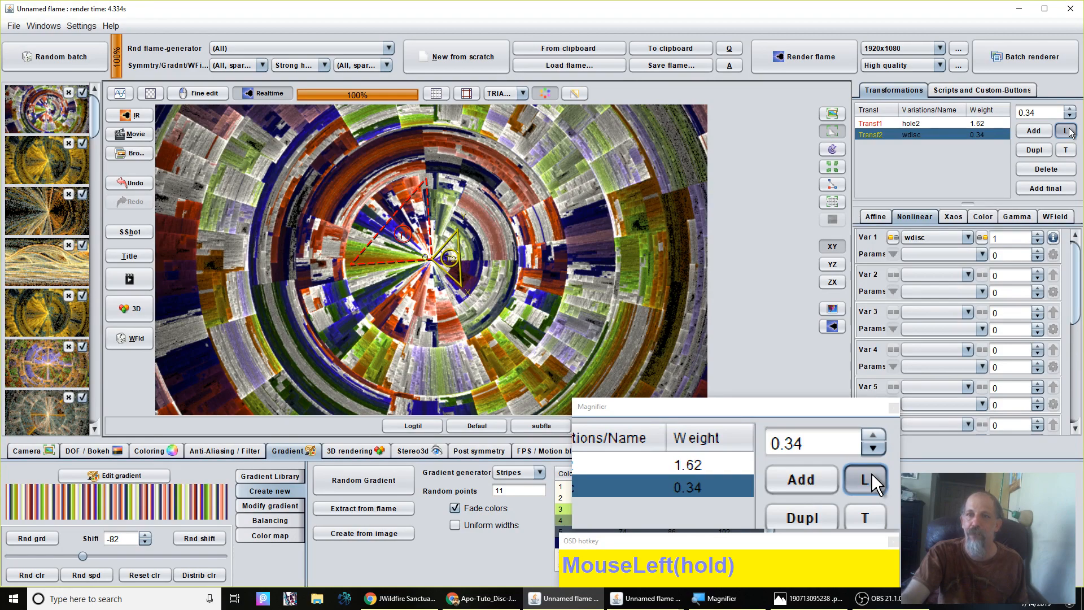
{"action": "left_click", "coordinate": [930, 239]}
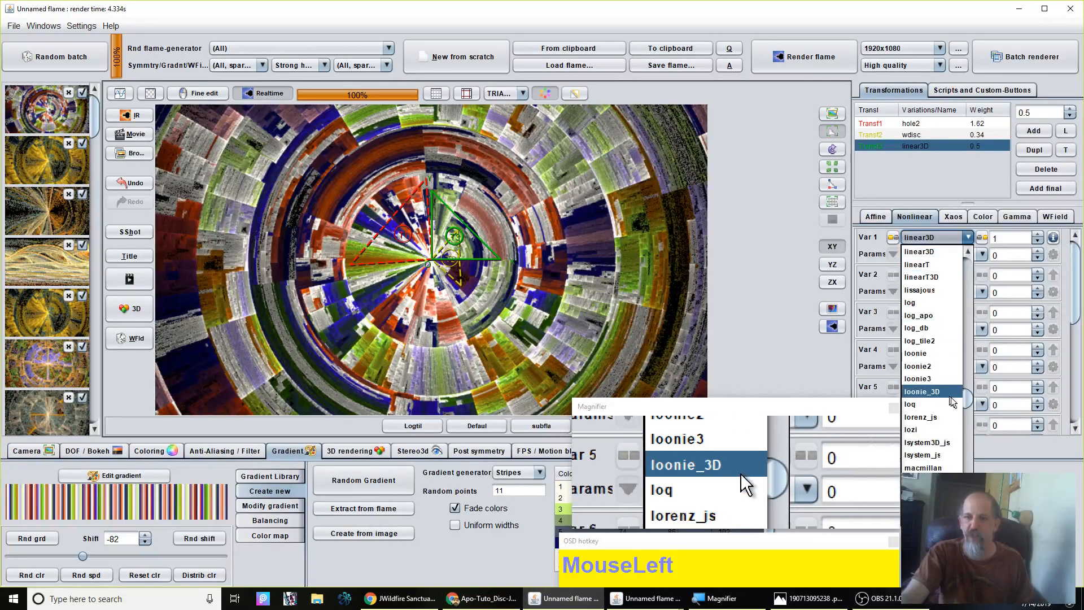
{"action": "left_click_drag", "start_coordinate": [970, 403], "coordinate": [975, 471]}
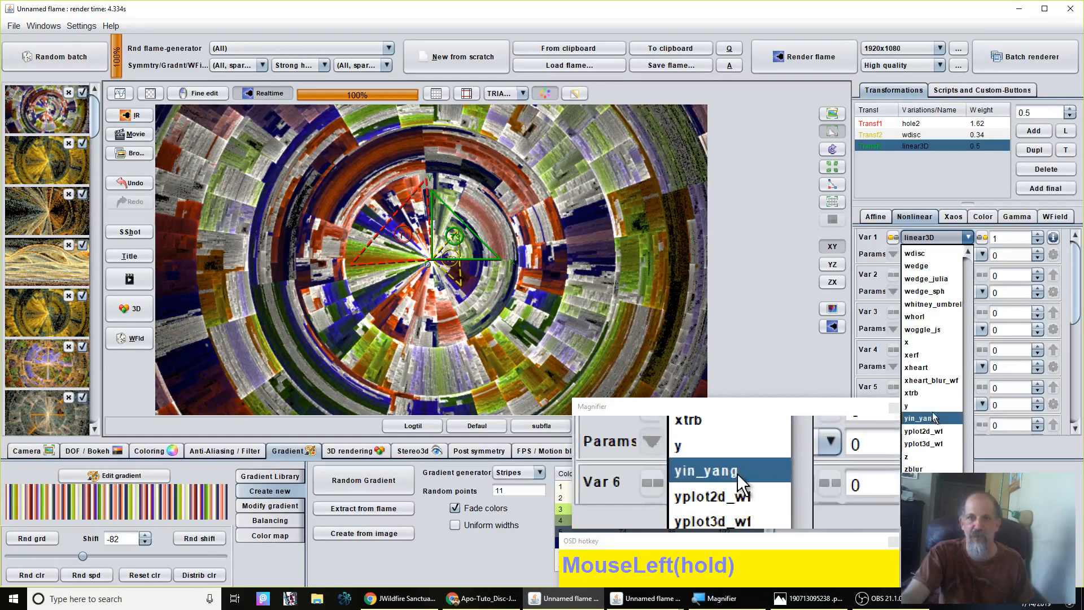
{"action": "left_click", "coordinate": [915, 269]}
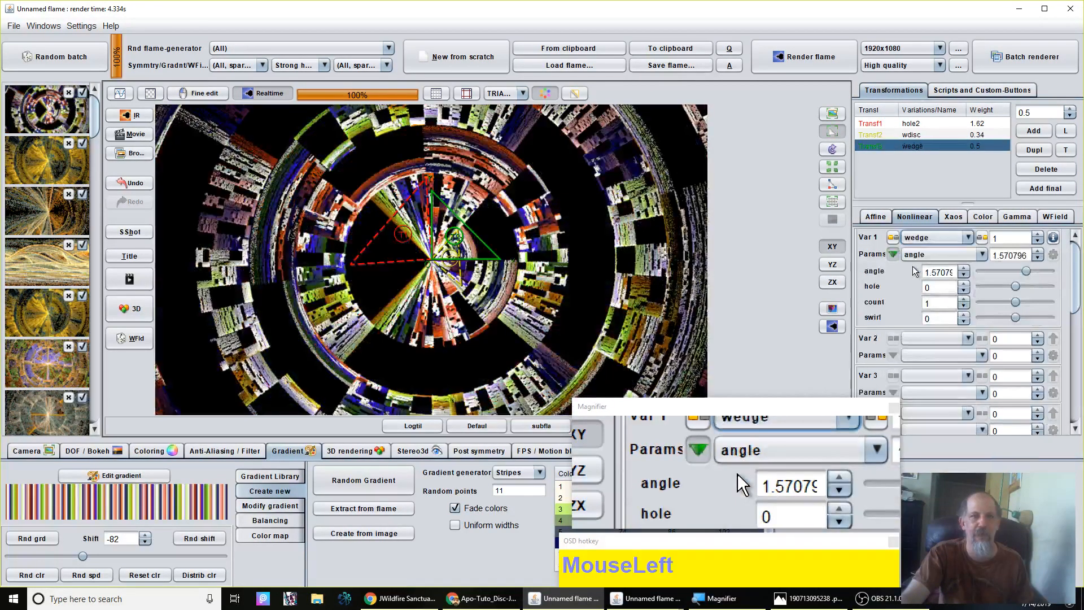
- Set the wedge variation's count to 2 and its angle to 0.25
{"action": "left_click", "coordinate": [1045, 307]}
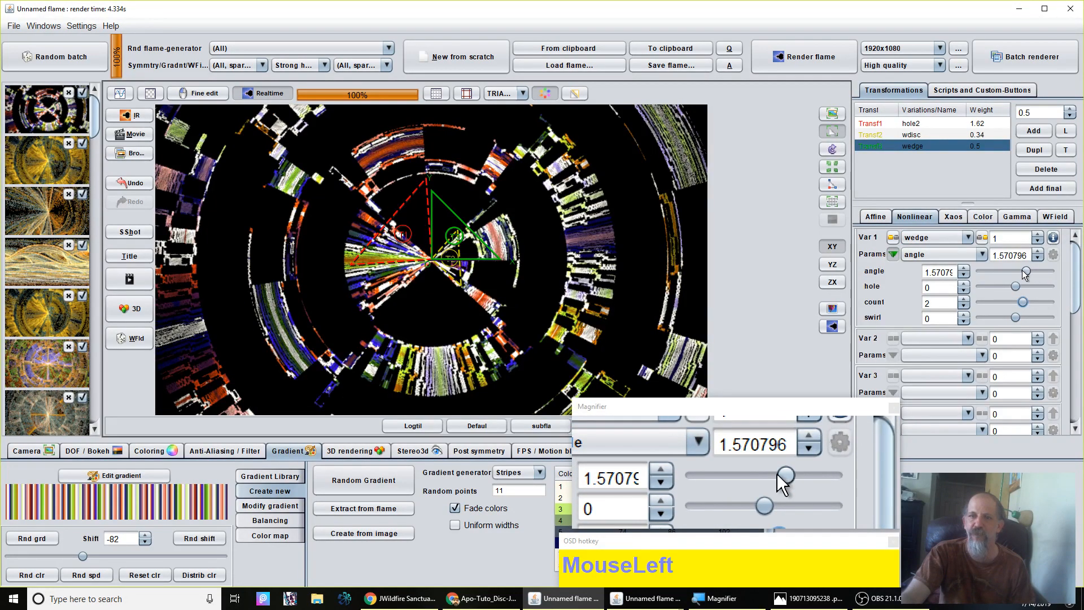
{"action": "double_click", "coordinate": [948, 273]}
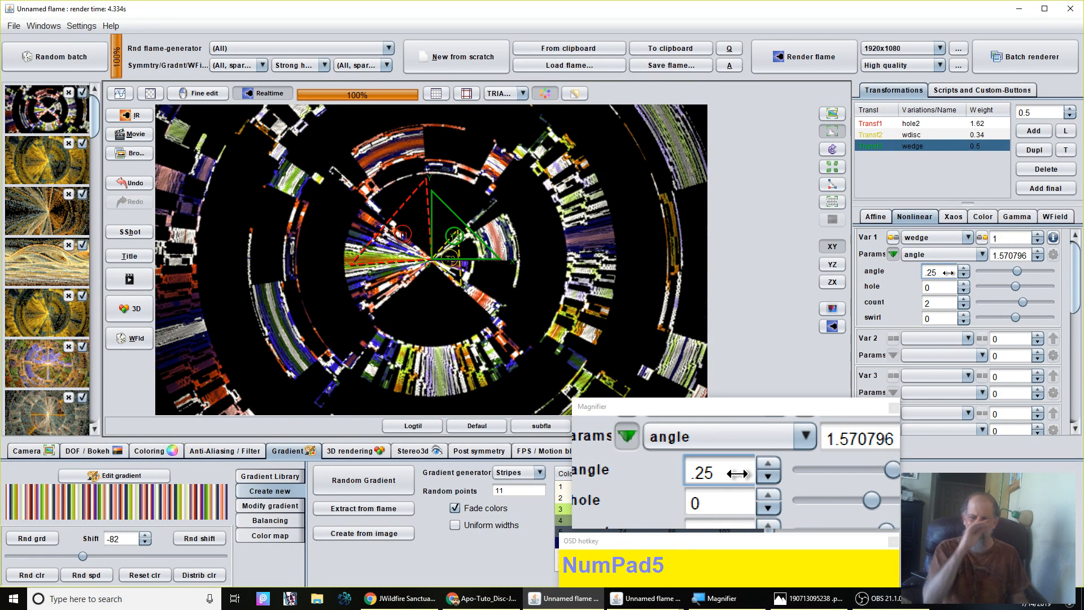
{"action": "type", "text": ".25"}
{"action": "key", "text": "Return"}
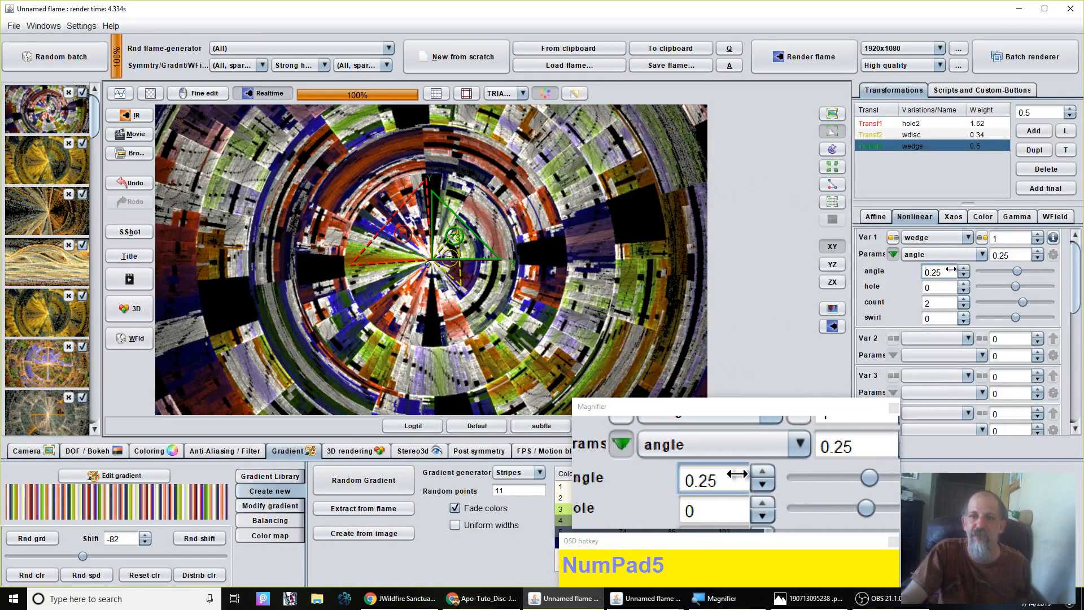
- Duplicate the wedge transform with an angle of 3.25 and rotate the copy's post-transform triangle 90 degrees counter-clockwise
{"action": "left_click", "coordinate": [1036, 151]}
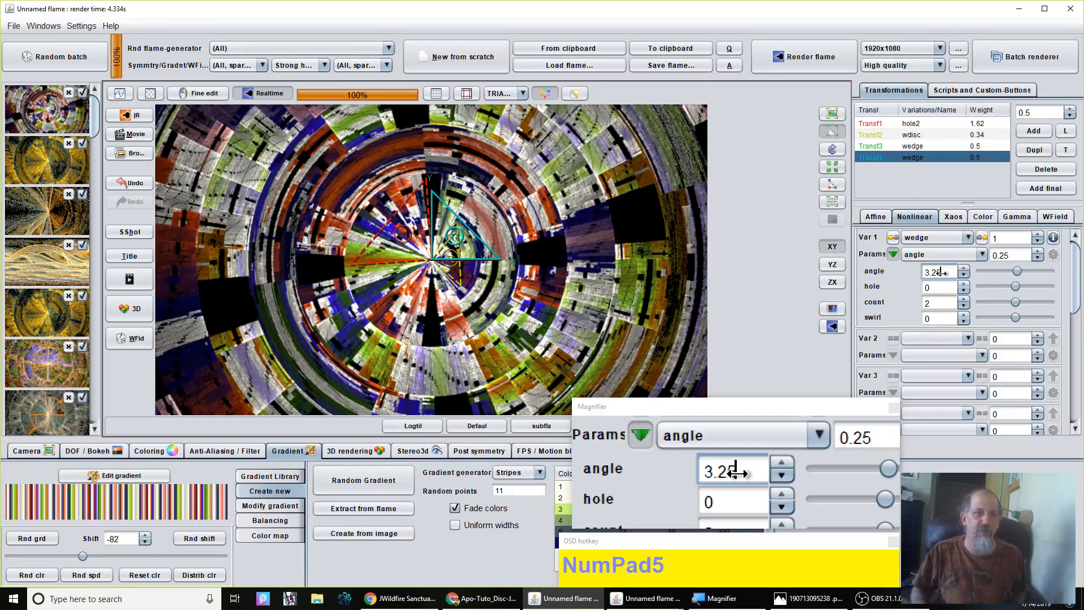
{"action": "key", "text": "Return"}
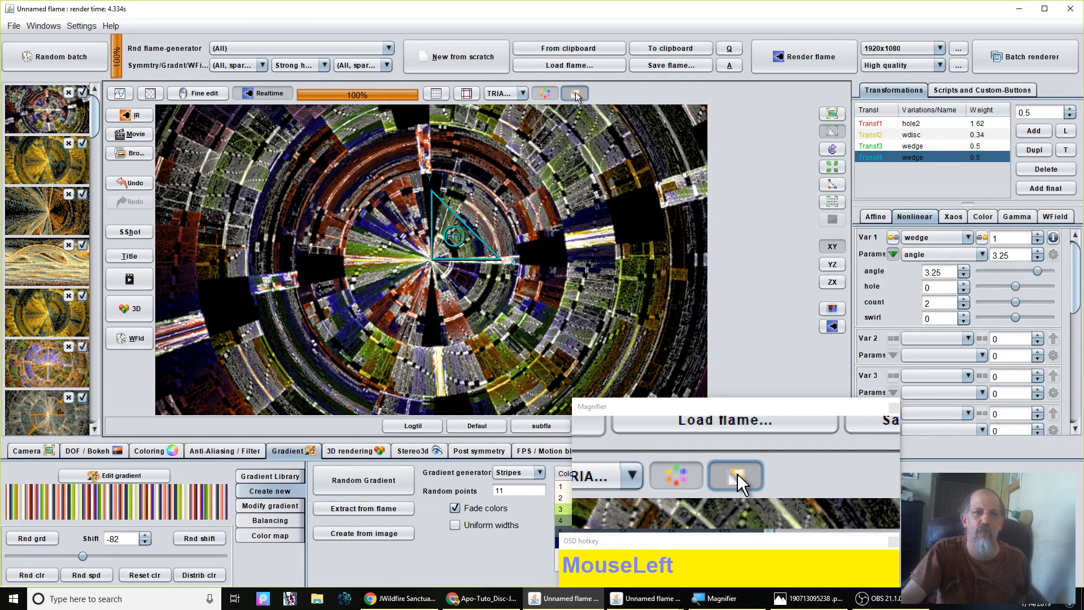
{"action": "left_click", "coordinate": [879, 220]}
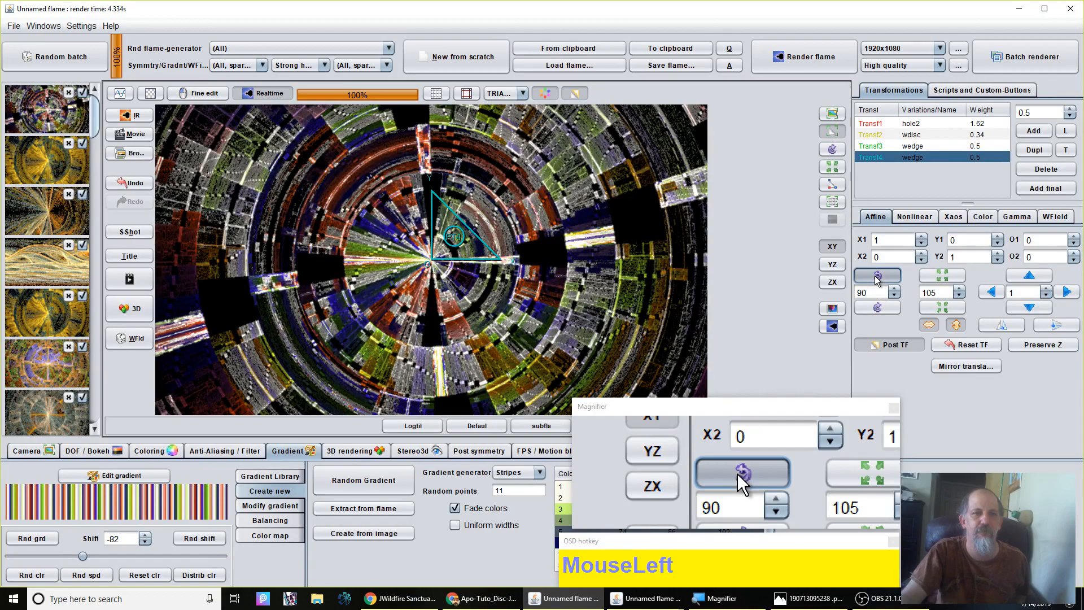
{"action": "left_click", "coordinate": [877, 276]}
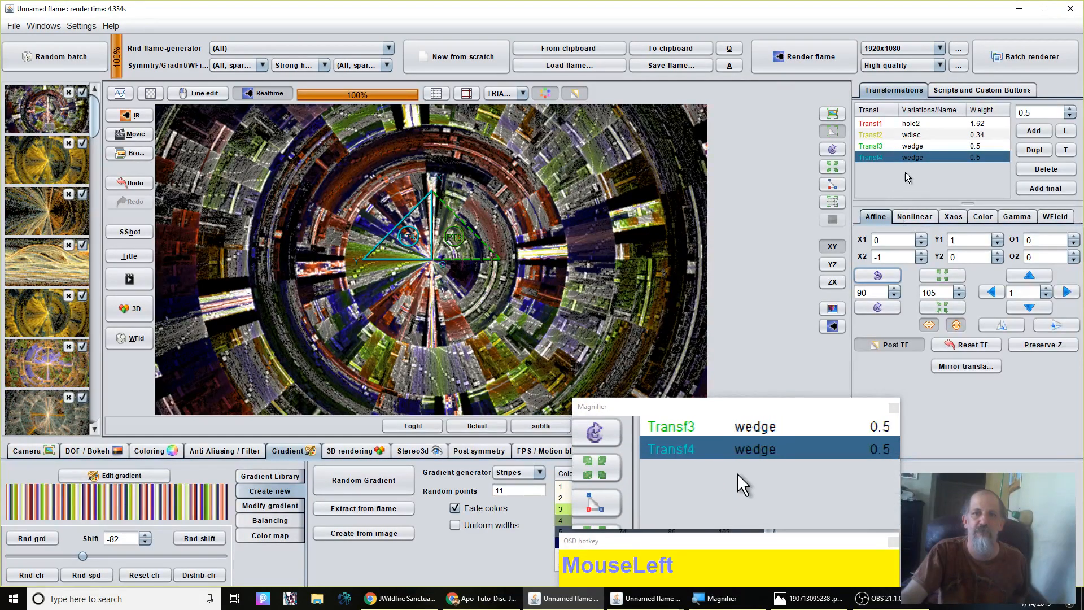
- Fine-tune the duplicated wedge transform's angle to 3.38
{"action": "left_click", "coordinate": [911, 218]}
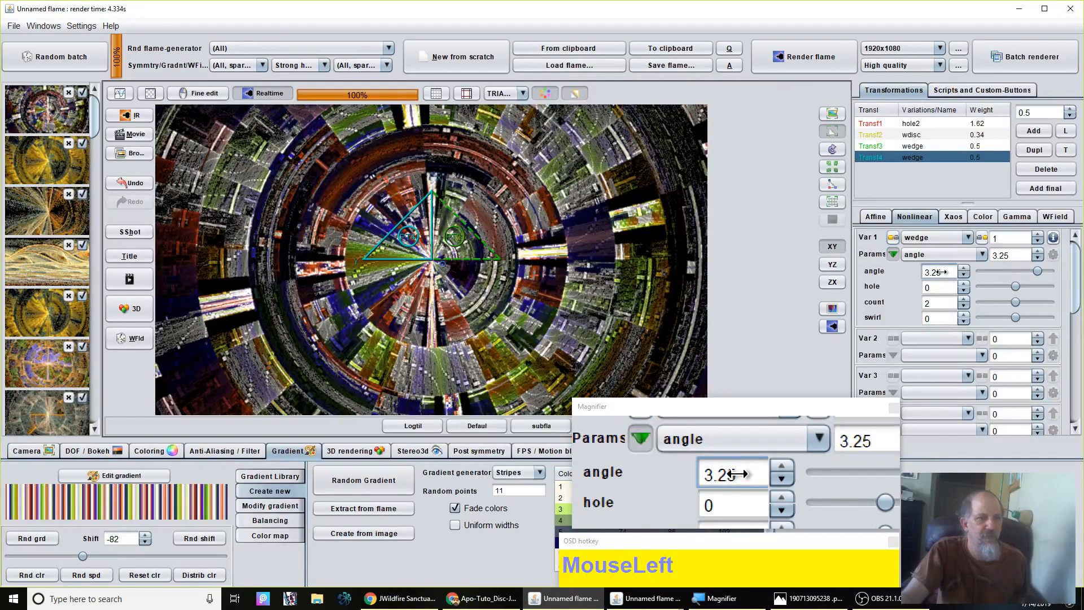
{"action": "left_click_drag", "start_coordinate": [947, 272], "coordinate": [961, 252]}
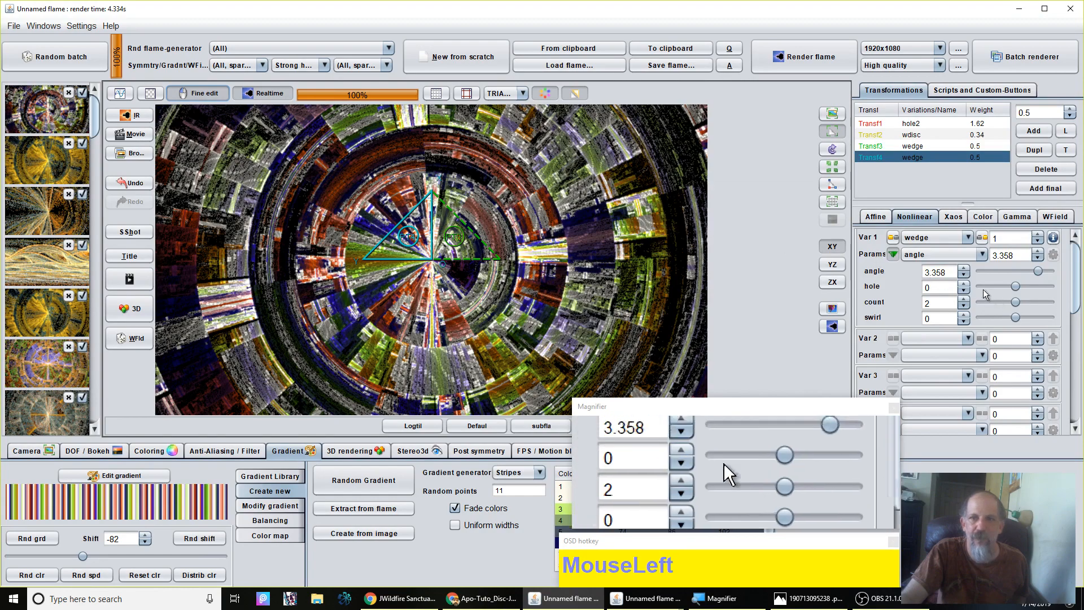
{"action": "left_click_drag", "start_coordinate": [938, 272], "coordinate": [985, 243]}
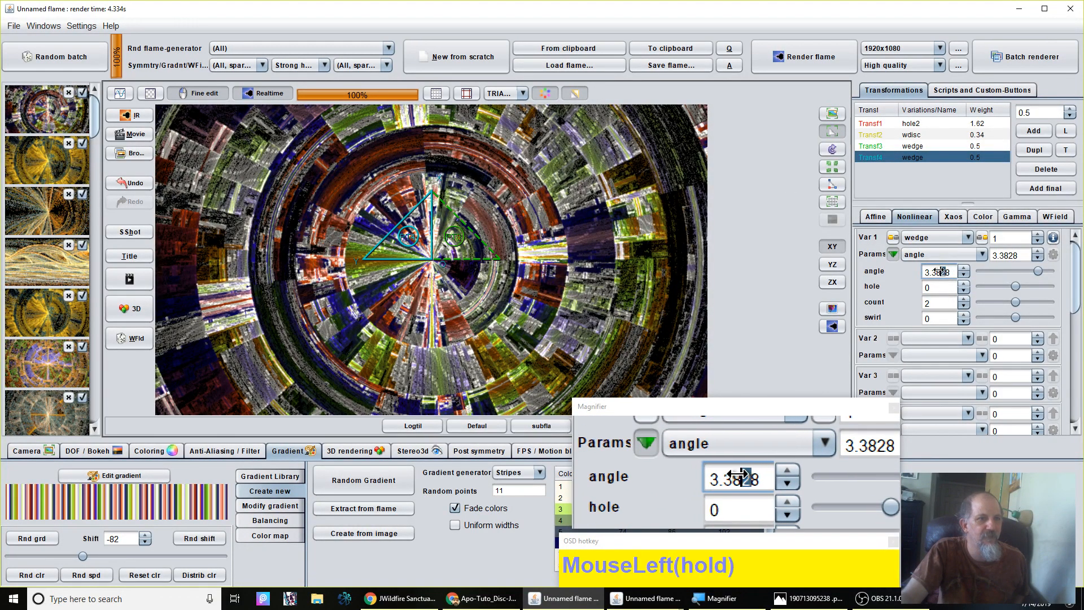
{"action": "left_click_drag", "start_coordinate": [939, 272], "coordinate": [935, 271]}
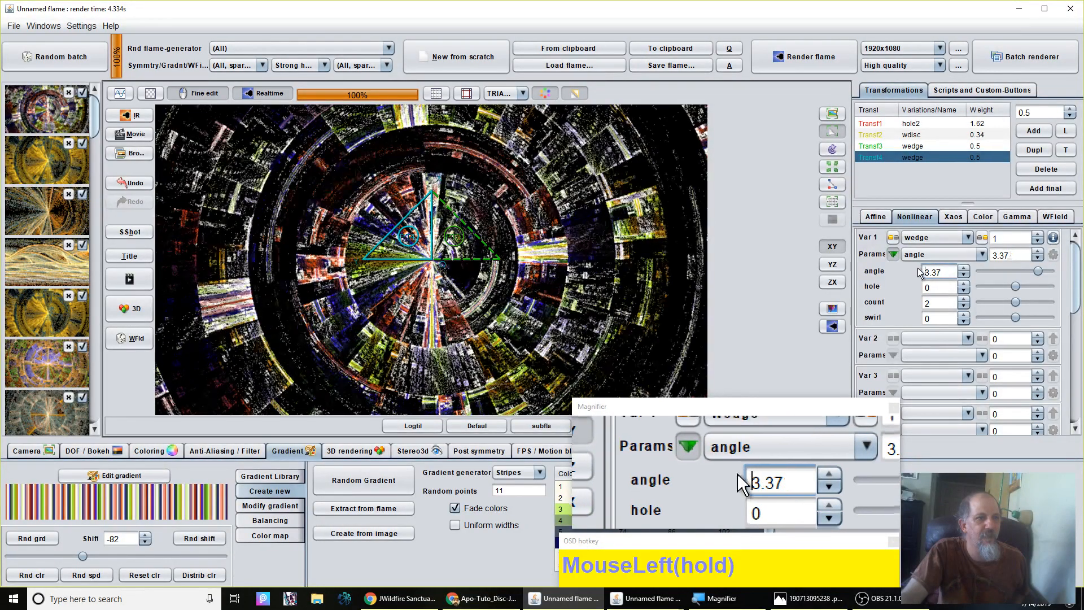
{"action": "left_click_drag", "start_coordinate": [927, 263], "coordinate": [1008, 148]}
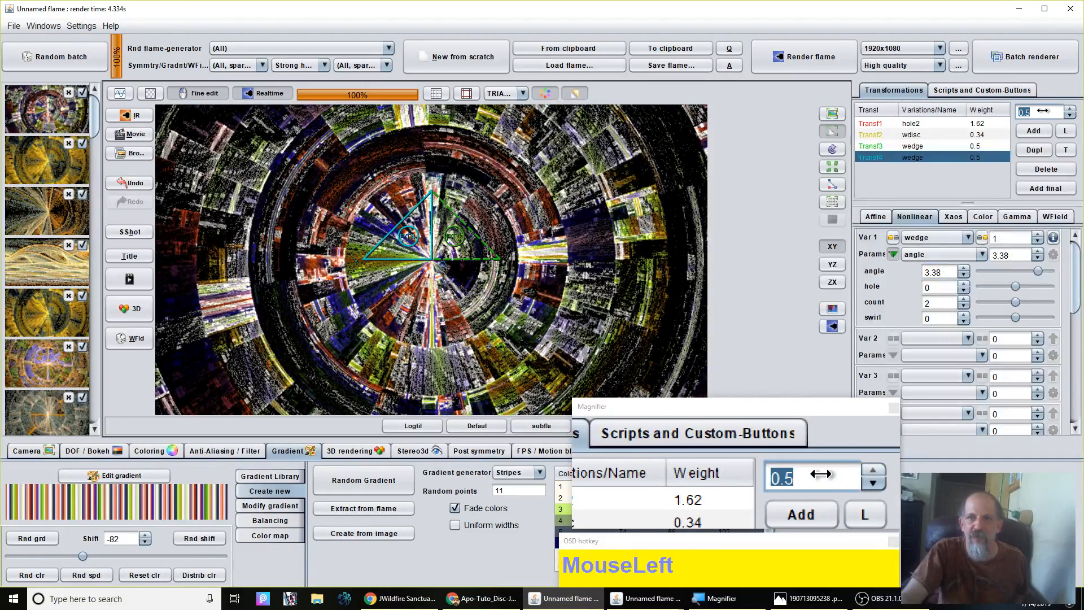
- Set the duplicated wedge transform's weight to 0.05 and test small changes to its wedge angle
{"action": "left_click_drag", "start_coordinate": [1028, 112], "coordinate": [1057, 115]}
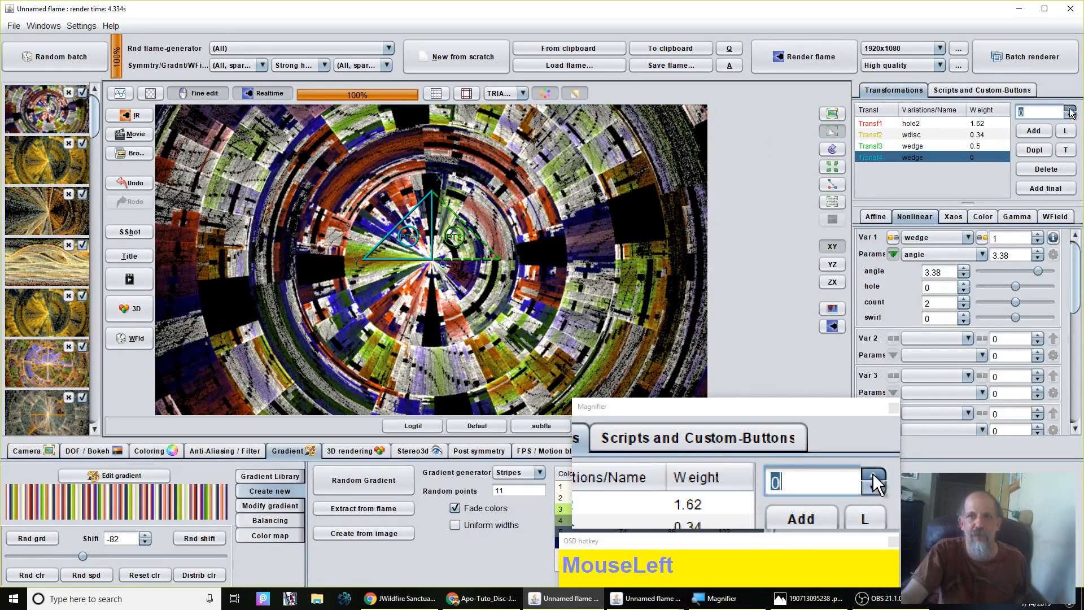
{"action": "left_click", "coordinate": [1070, 110]}
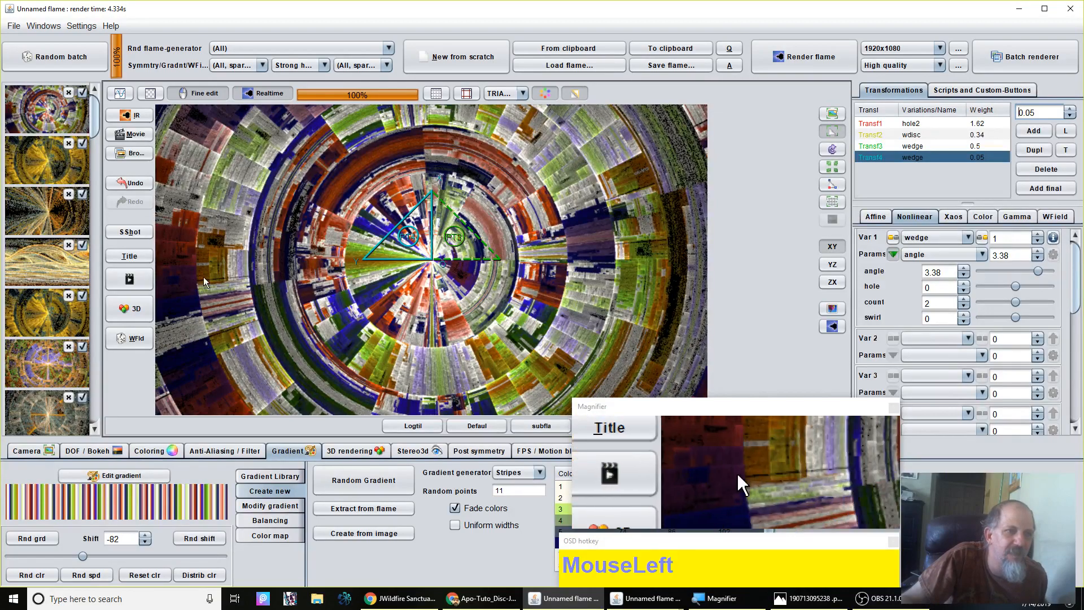
{"action": "left_click", "coordinate": [965, 273]}
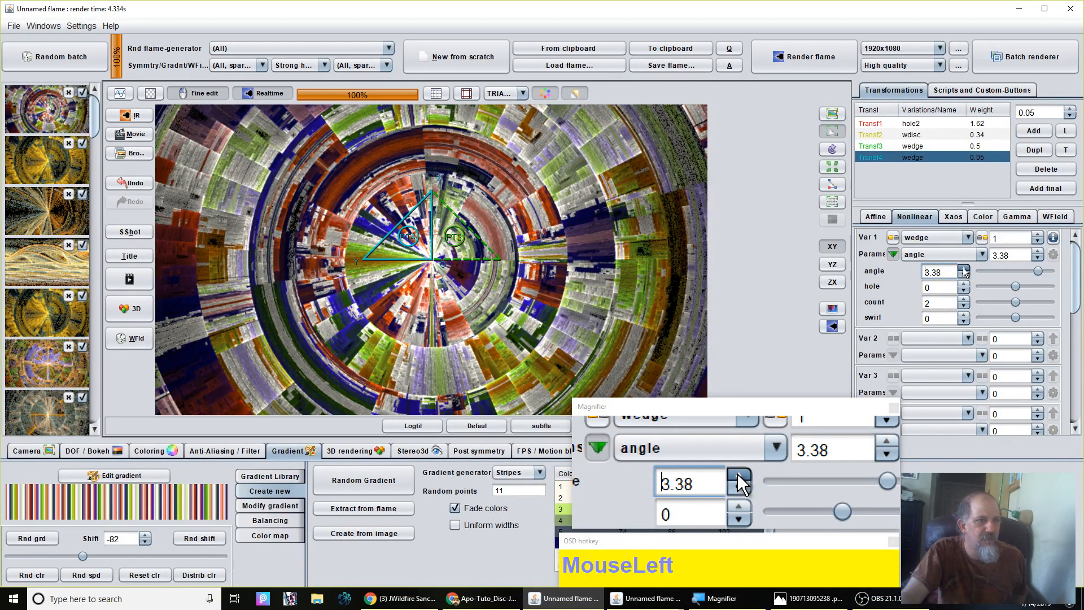
{"action": "left_click", "coordinate": [964, 270]}
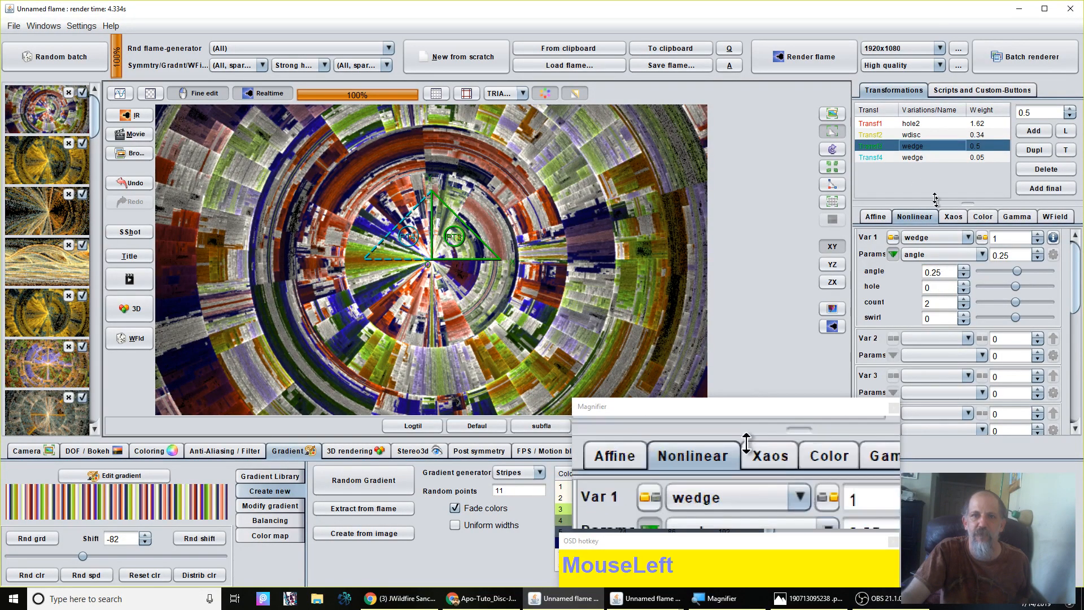
- Compare the wedge angle settings of the third and fourth transforms
{"action": "left_click", "coordinate": [920, 159]}
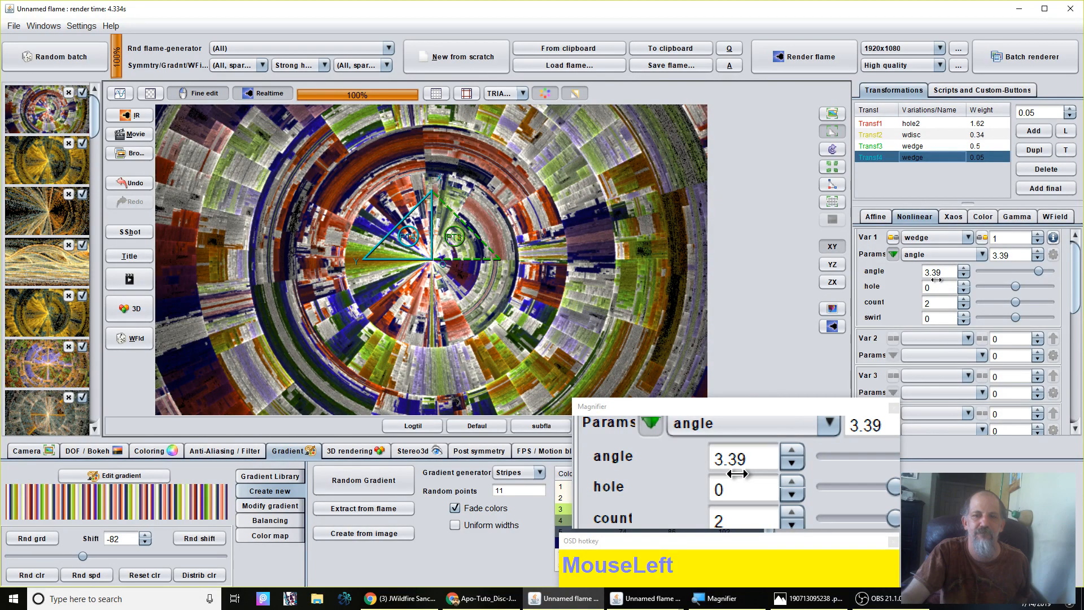
{"action": "left_click", "coordinate": [912, 146]}
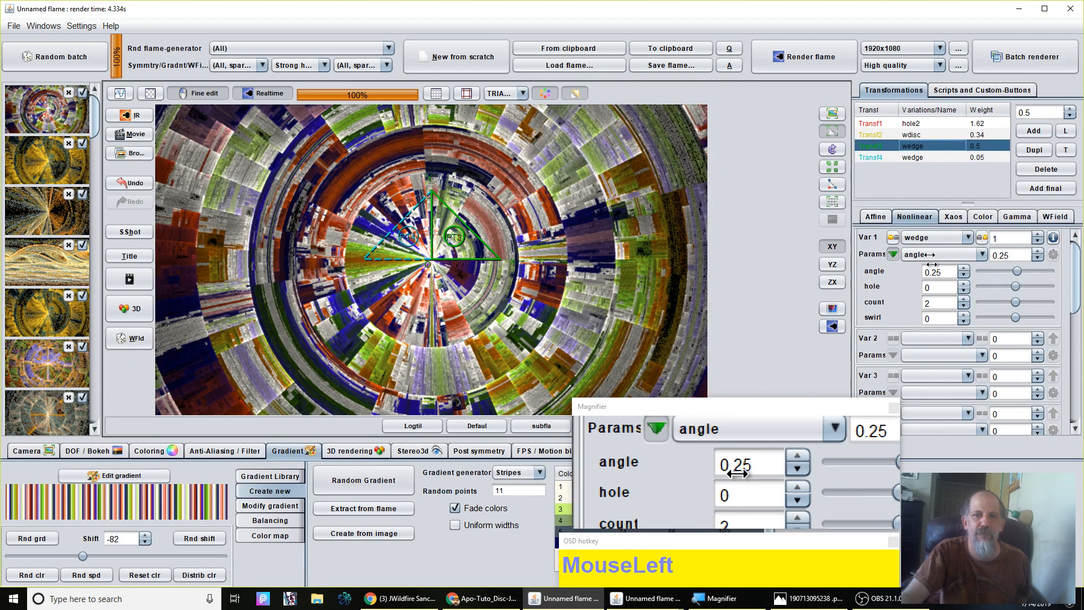
{"action": "left_click", "coordinate": [913, 158]}
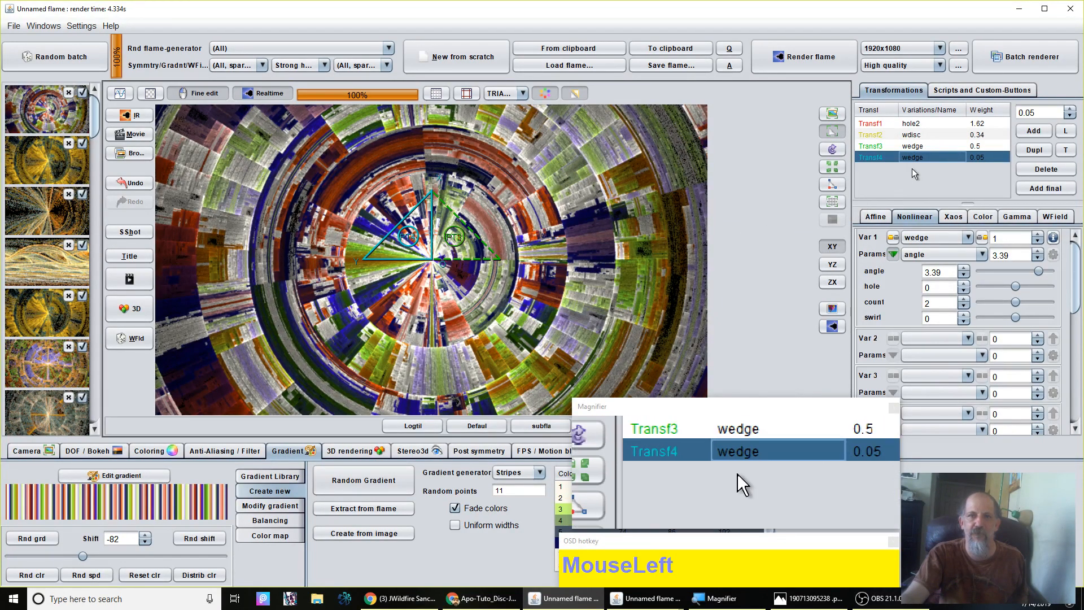
{"action": "left_click", "coordinate": [917, 147]}
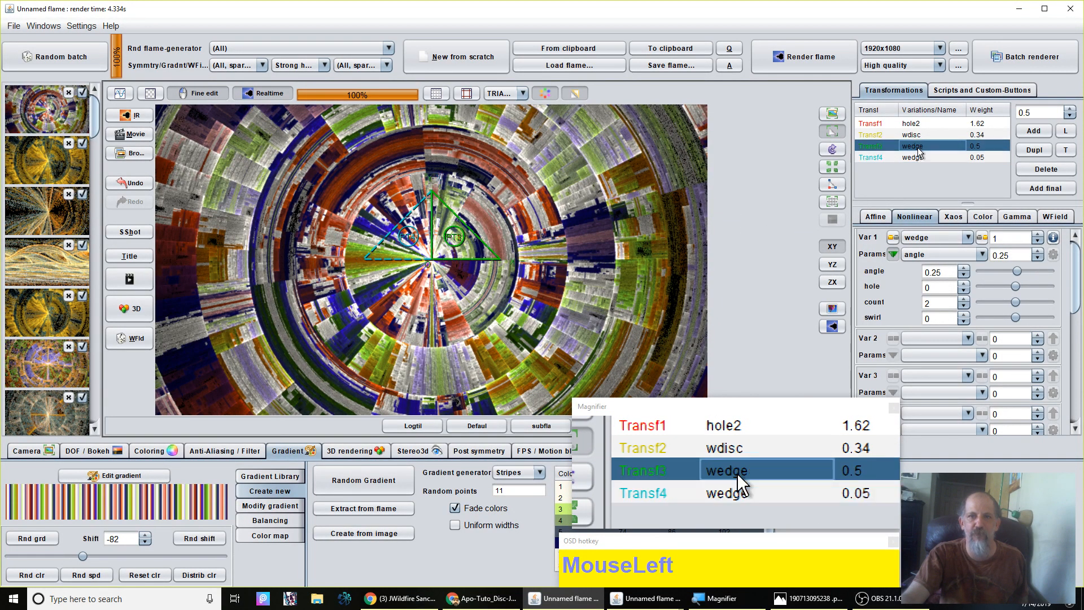
{"action": "left_click", "coordinate": [919, 157]}
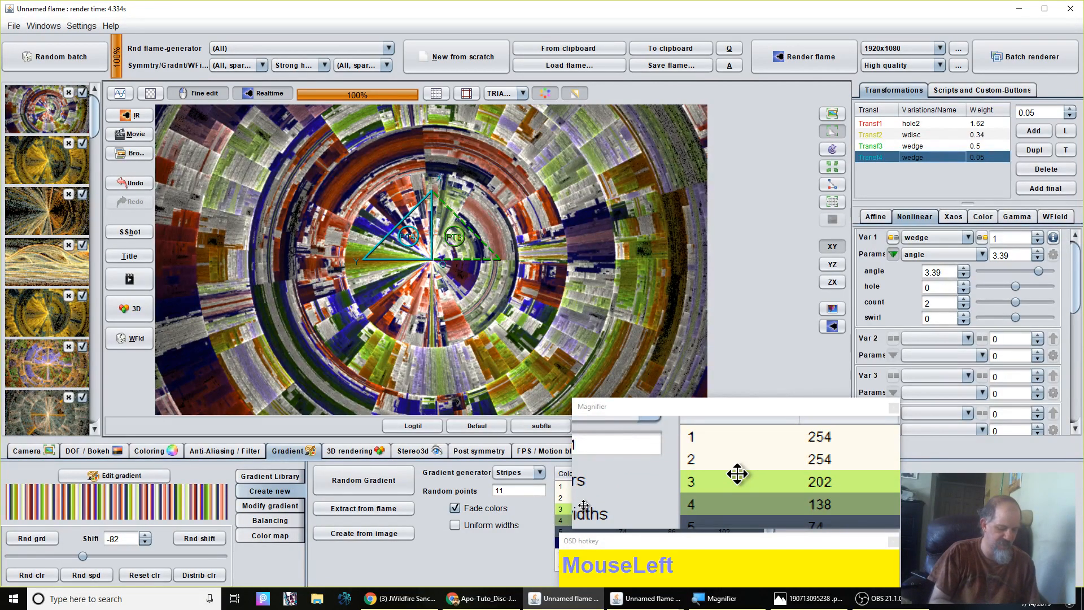
- Open the Calculator, enter 3.39, and check it against the wedge angles of the third and fourth transforms
{"action": "key", "text": "super+c"}
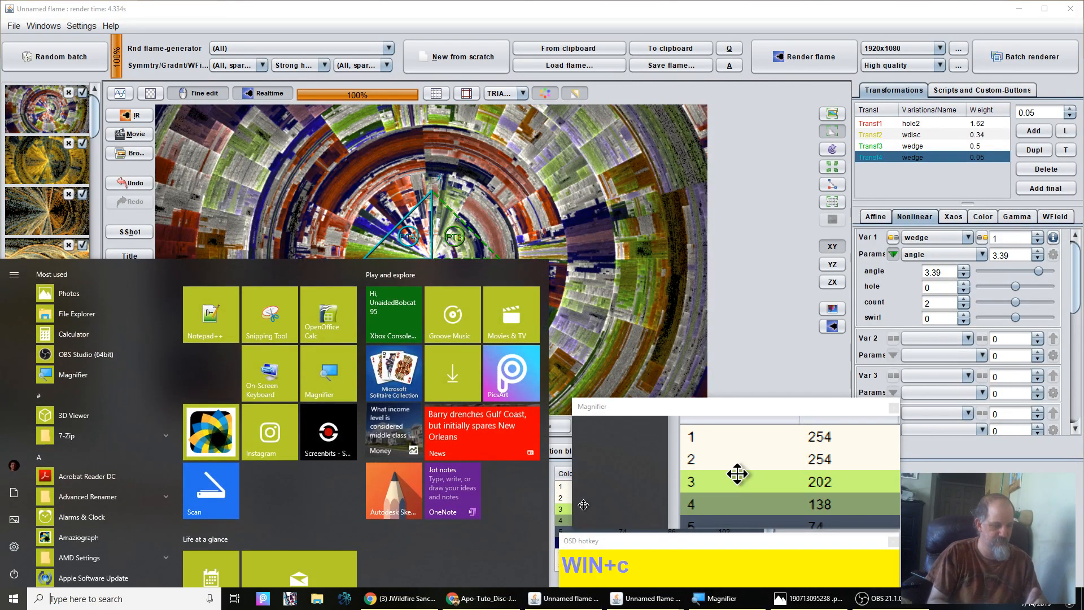
{"action": "type", "text": "cal"}
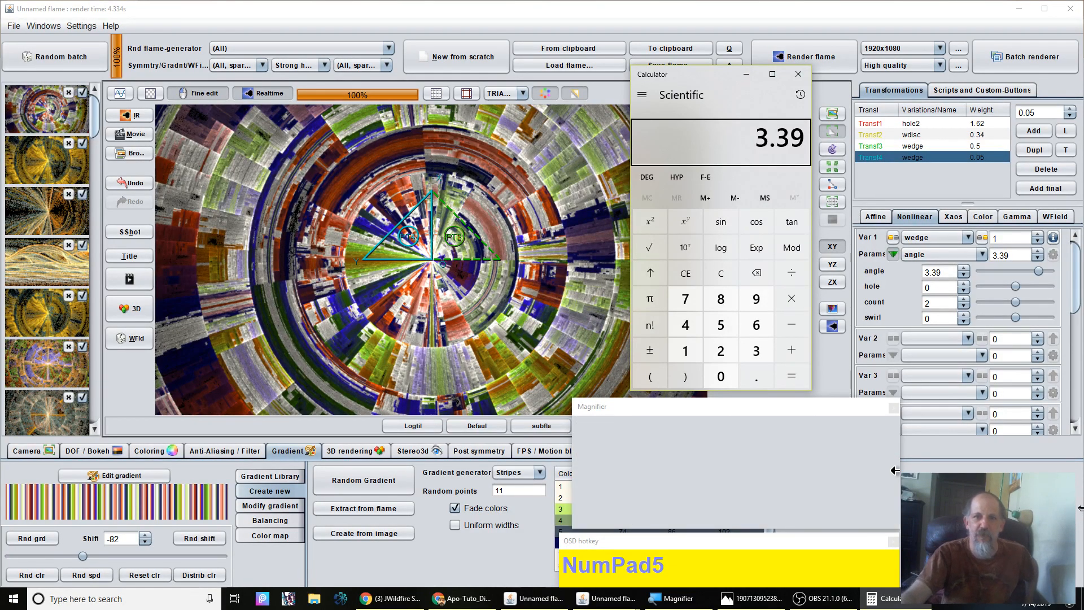
{"action": "left_click", "coordinate": [919, 147]}
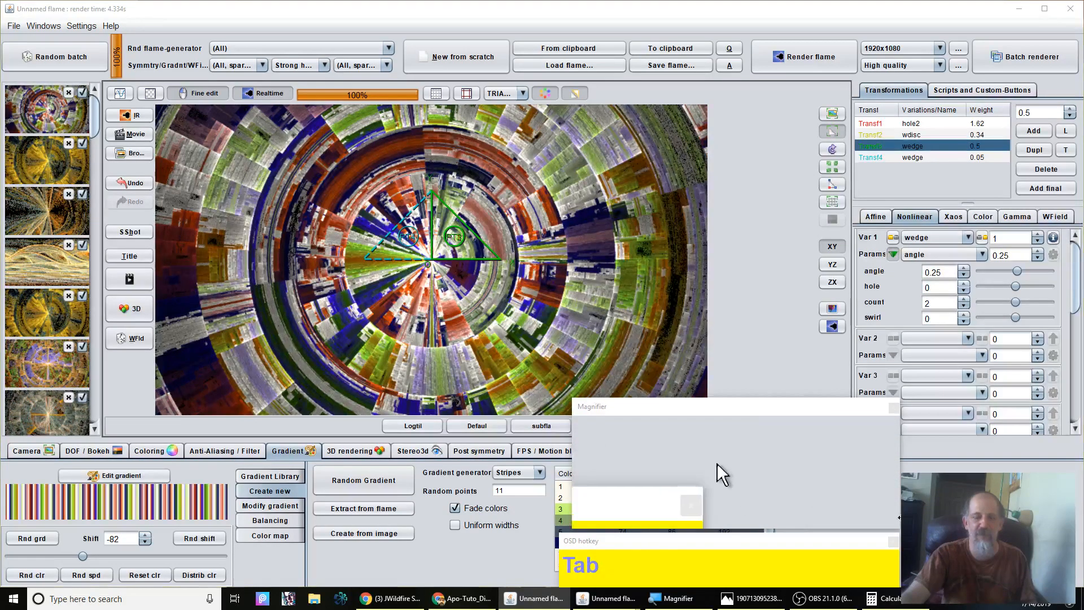
{"action": "key", "text": "alt+Tab"}
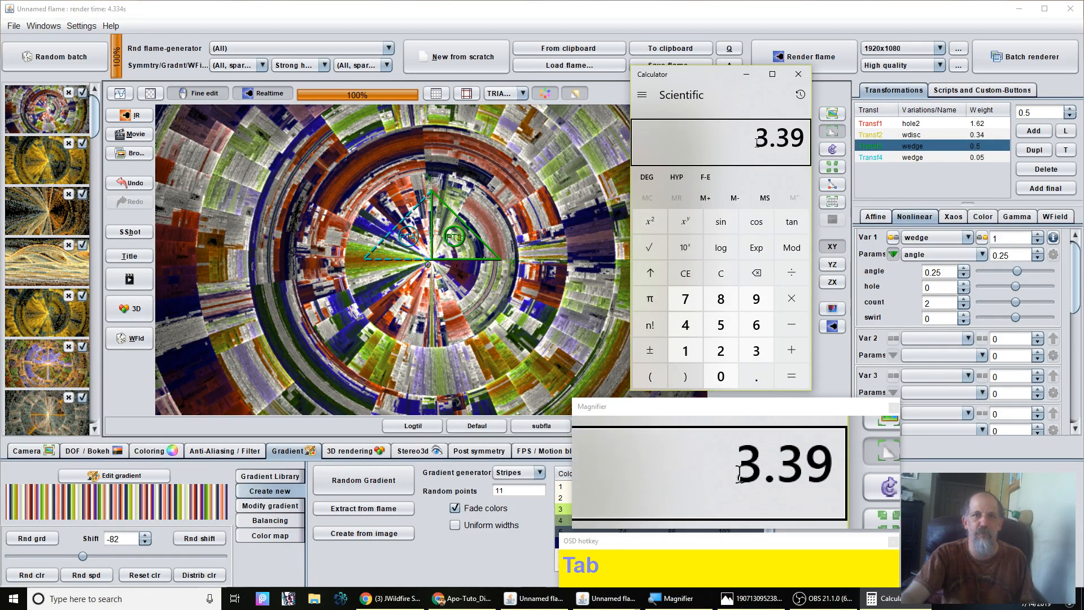
{"action": "left_click", "coordinate": [926, 157]}
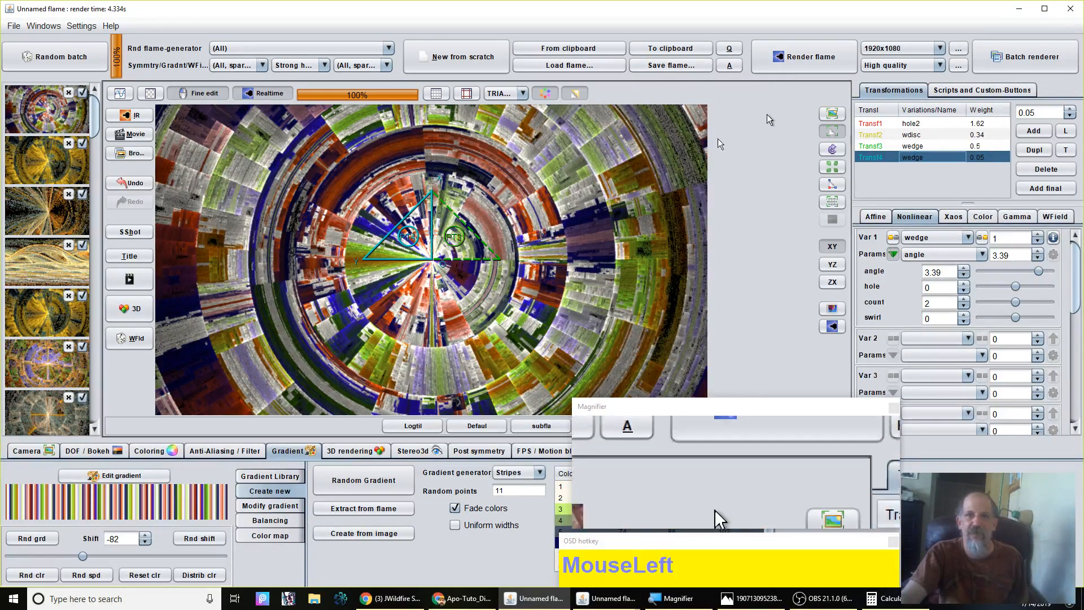
- Turn off post-transform editing and rotate the hole2 transform's main triangle counter-clockwise
{"action": "left_click", "coordinate": [898, 123]}
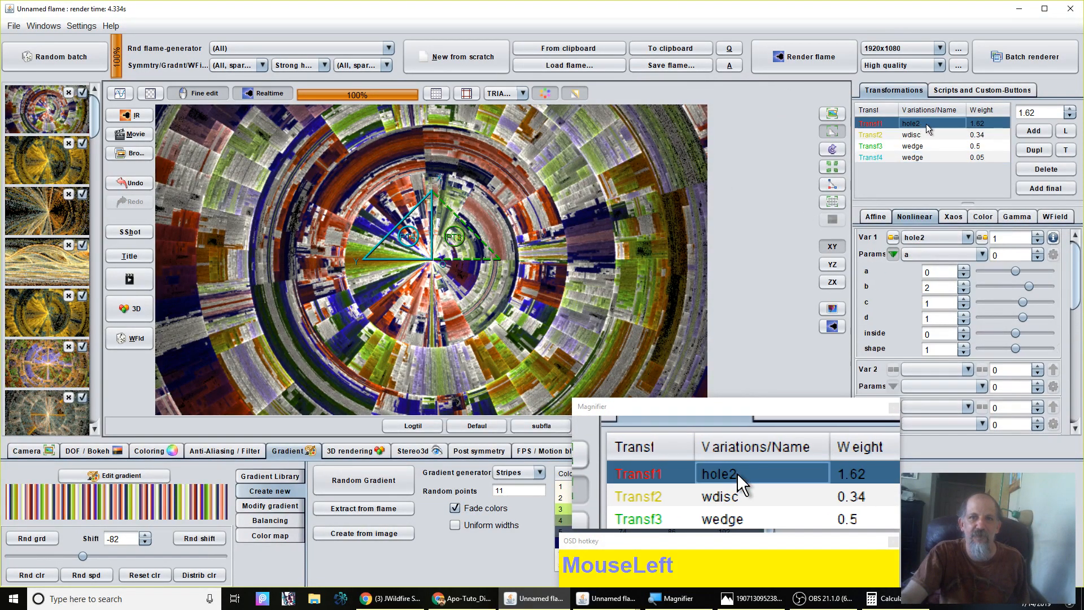
{"action": "left_click", "coordinate": [575, 93]}
{"action": "left_click_drag", "start_coordinate": [390, 277], "coordinate": [1080, 341]}
{"action": "left_click_drag", "start_coordinate": [341, 319], "coordinate": [1011, 311]}
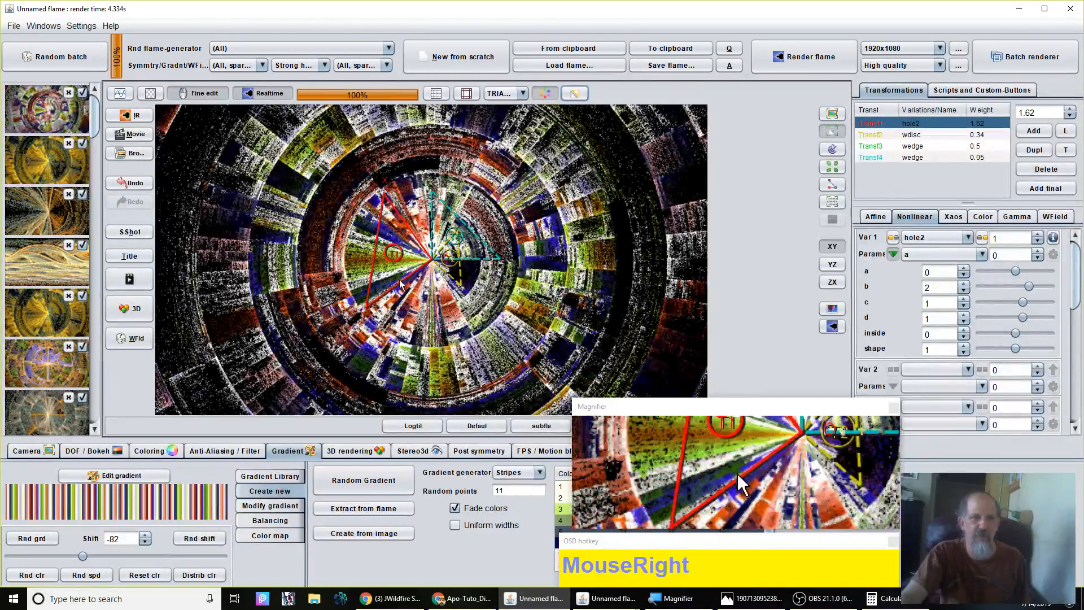
{"action": "left_click_drag", "start_coordinate": [305, 279], "coordinate": [1028, 307]}
{"action": "left_click_drag", "start_coordinate": [317, 313], "coordinate": [960, 285]}
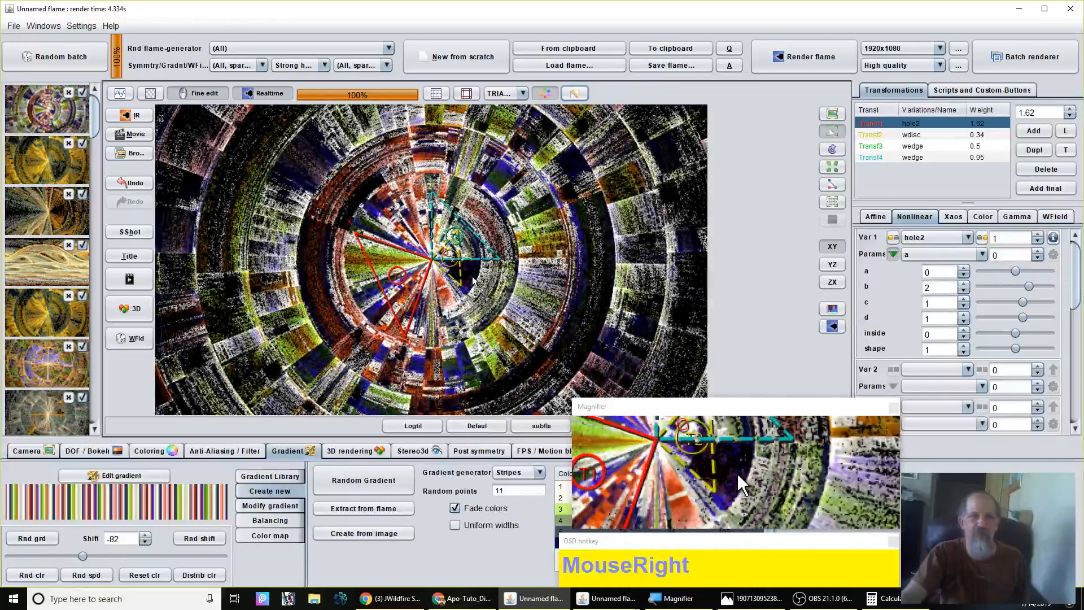
- Move the hole2 triangle toward the flame's centre and rotate it further counter-clockwise to form curved, fan-like streaks
{"action": "left_click", "coordinate": [435, 278]}
{"action": "left_click_drag", "start_coordinate": [434, 278], "coordinate": [915, 288]}
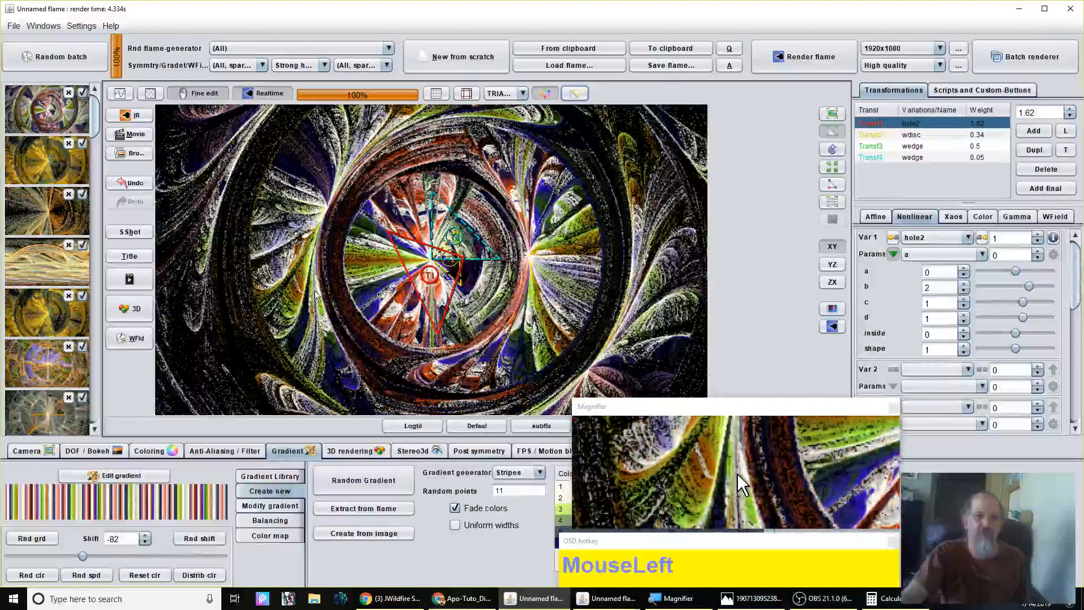
{"action": "left_click_drag", "start_coordinate": [310, 281], "coordinate": [490, 79]}
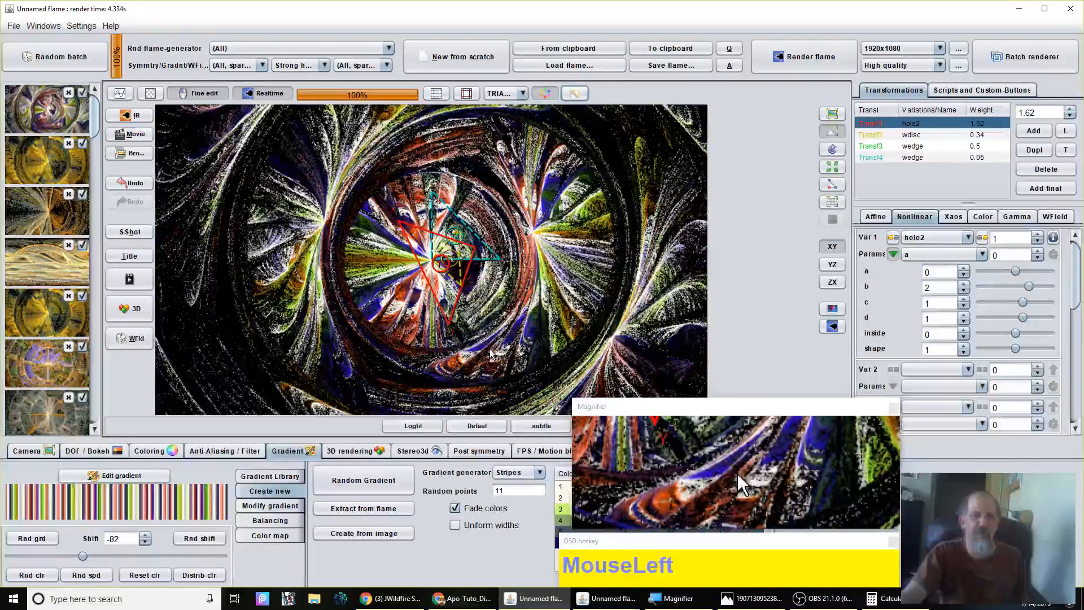
{"action": "left_click_drag", "start_coordinate": [490, 344], "coordinate": [211, 165]}
{"action": "right_click", "coordinate": [504, 310]}
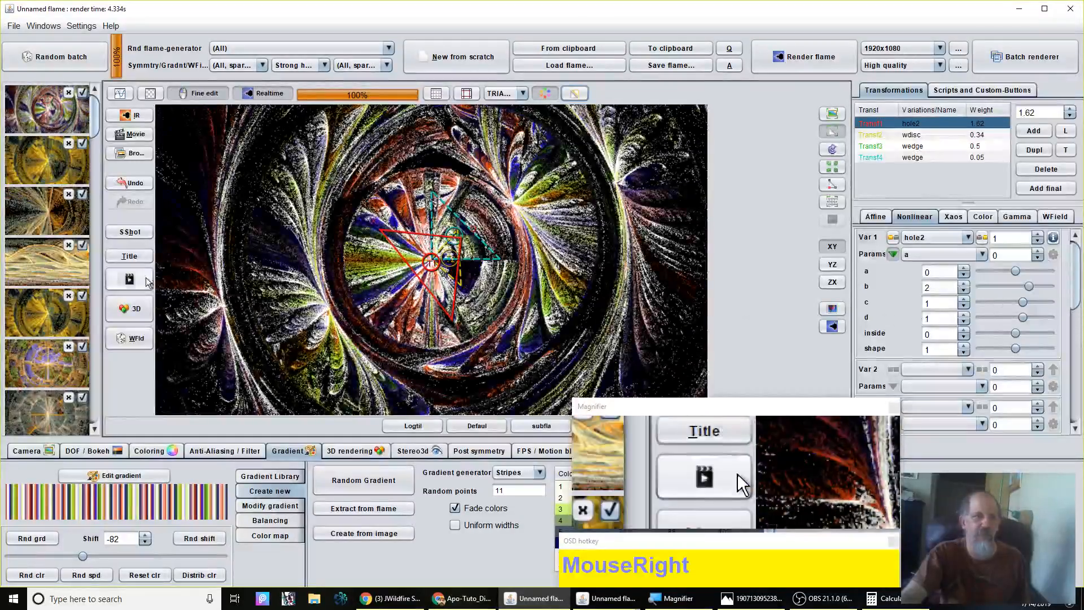
{"action": "right_click", "coordinate": [285, 265]}
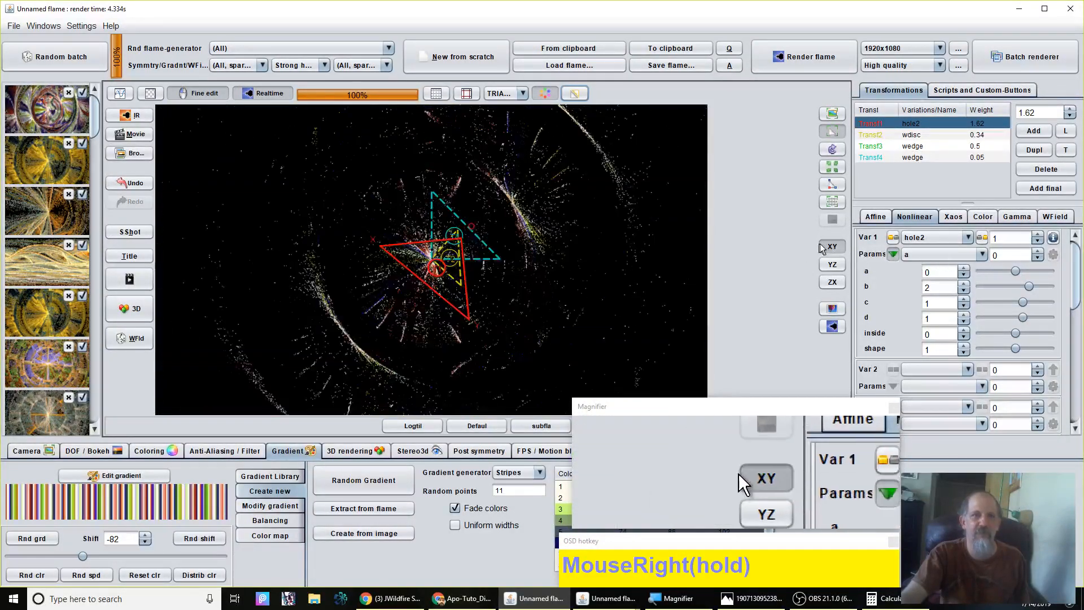
{"action": "right_click", "coordinate": [610, 294]}
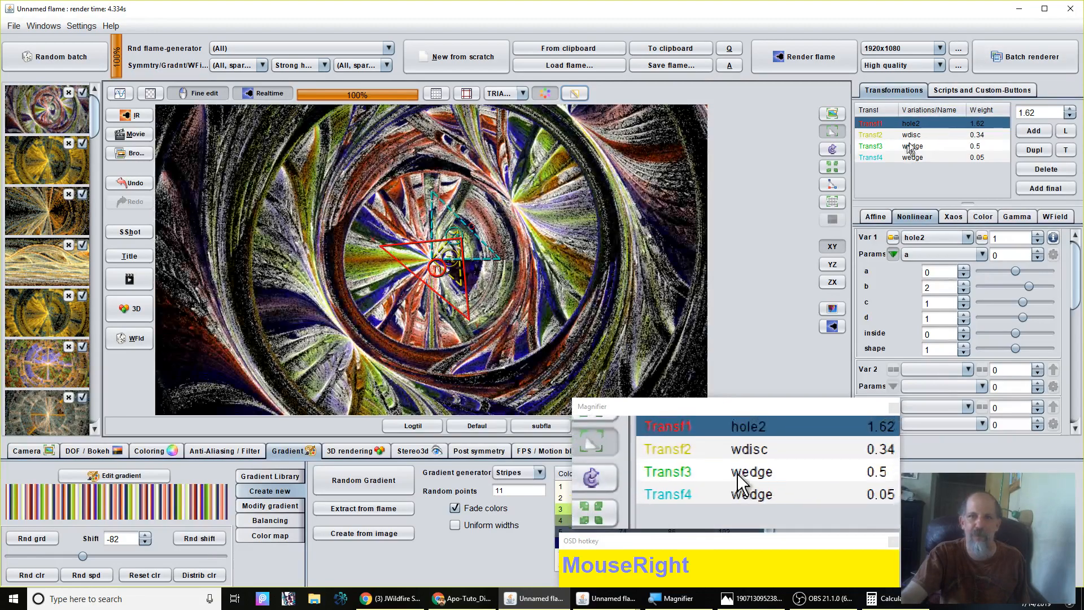
- Rotate the wdisc transform's triangle slightly clockwise
{"action": "left_click", "coordinate": [870, 135]}
{"action": "right_click", "coordinate": [428, 291]}
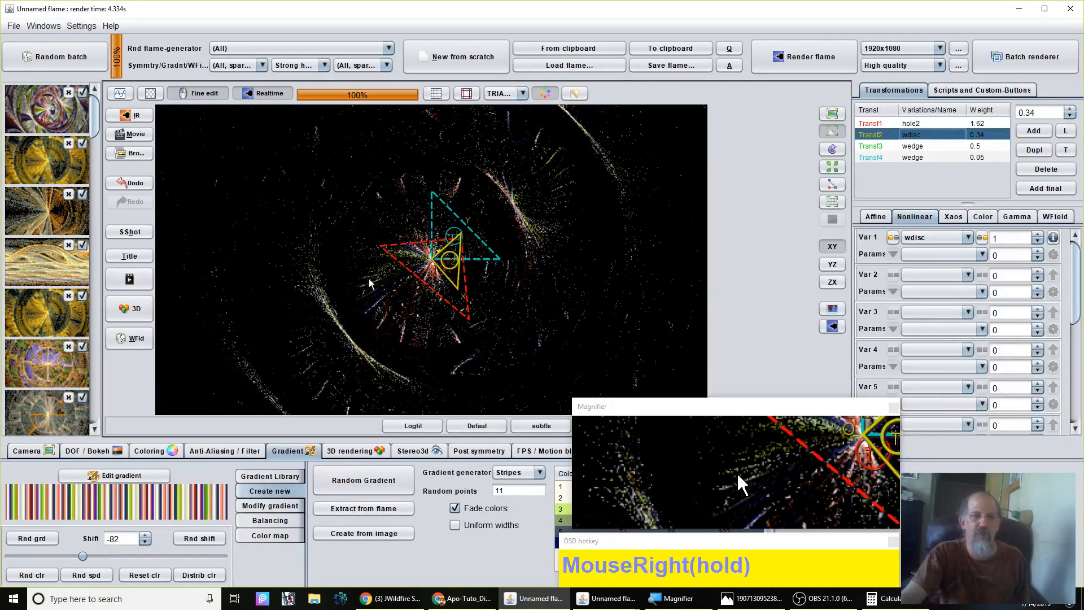
{"action": "right_click", "coordinate": [565, 234]}
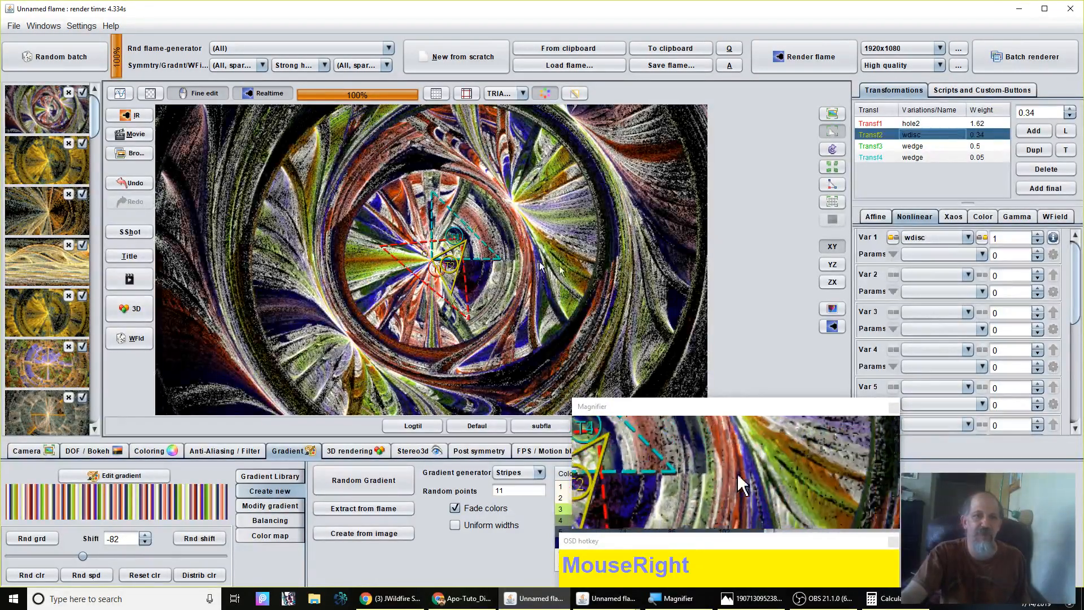
{"action": "right_click", "coordinate": [516, 291]}
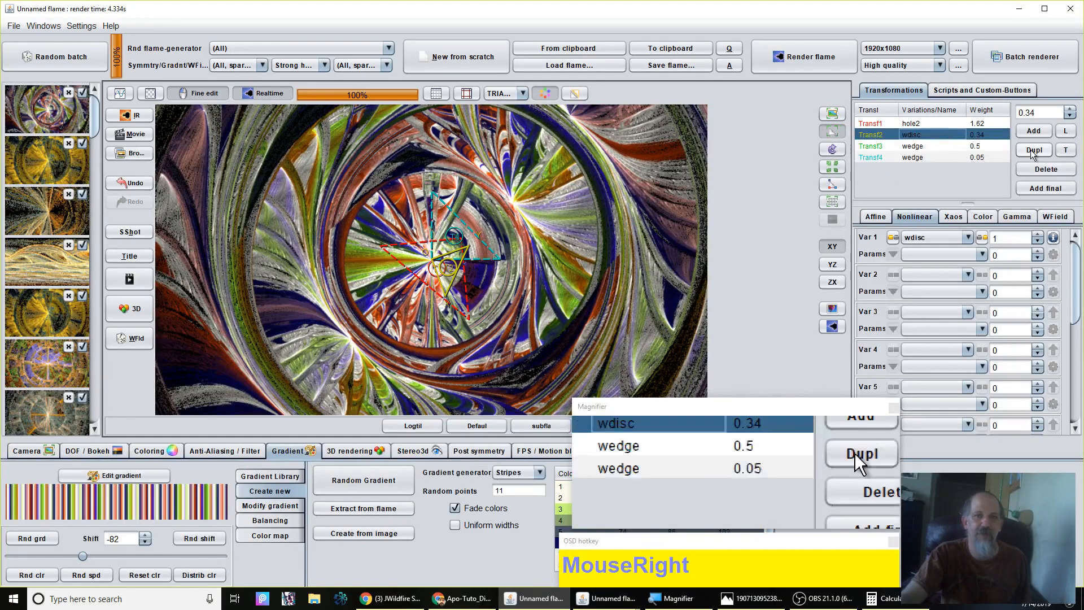
- Try small size changes on the third transform's wedge triangle
{"action": "left_click", "coordinate": [913, 147]}
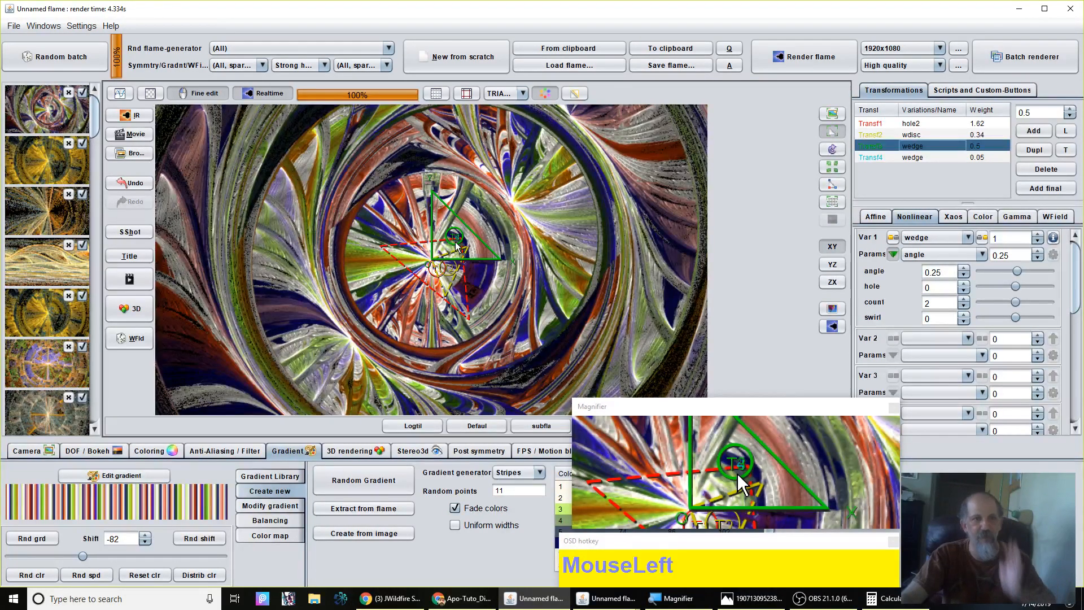
{"action": "scroll", "coordinate": [457, 245], "scroll_direction": "down", "scroll_amount": 5}
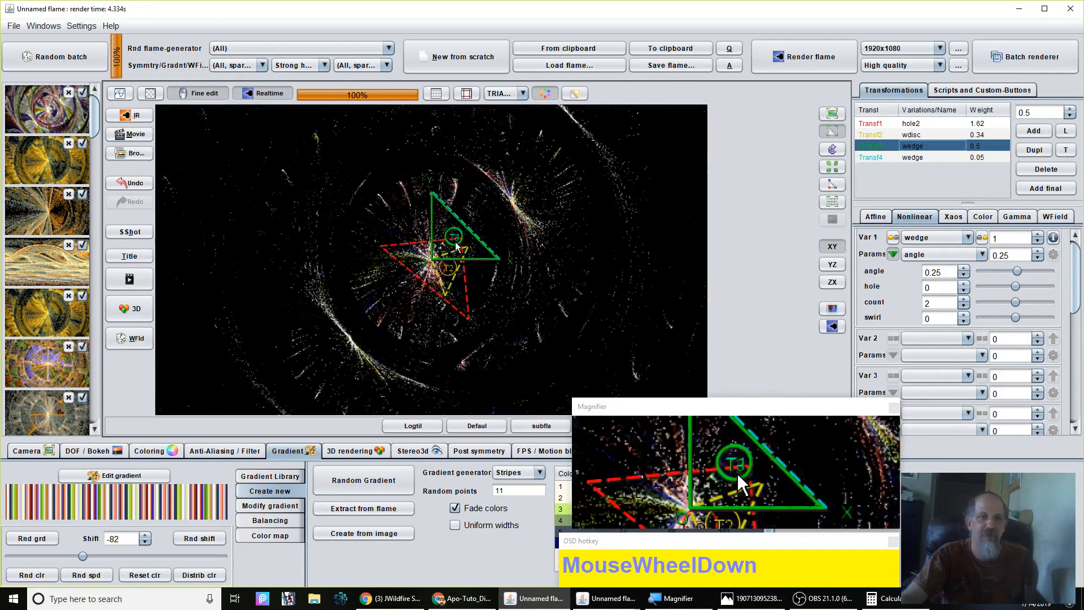
{"action": "scroll", "coordinate": [456, 245], "scroll_direction": "down", "scroll_amount": 2}
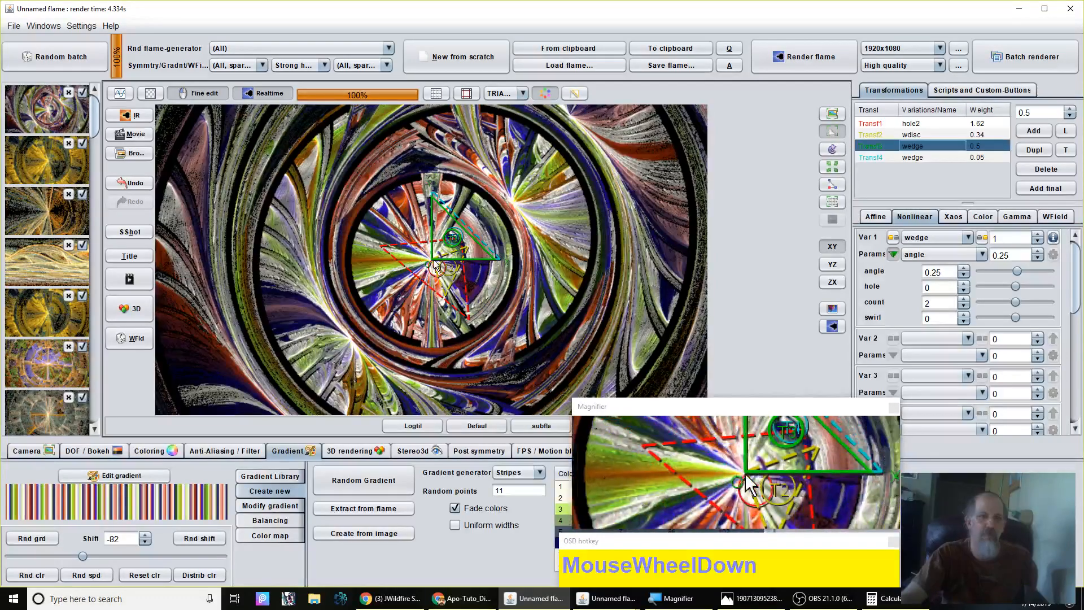
{"action": "scroll", "coordinate": [459, 244], "scroll_direction": "up", "scroll_amount": 3}
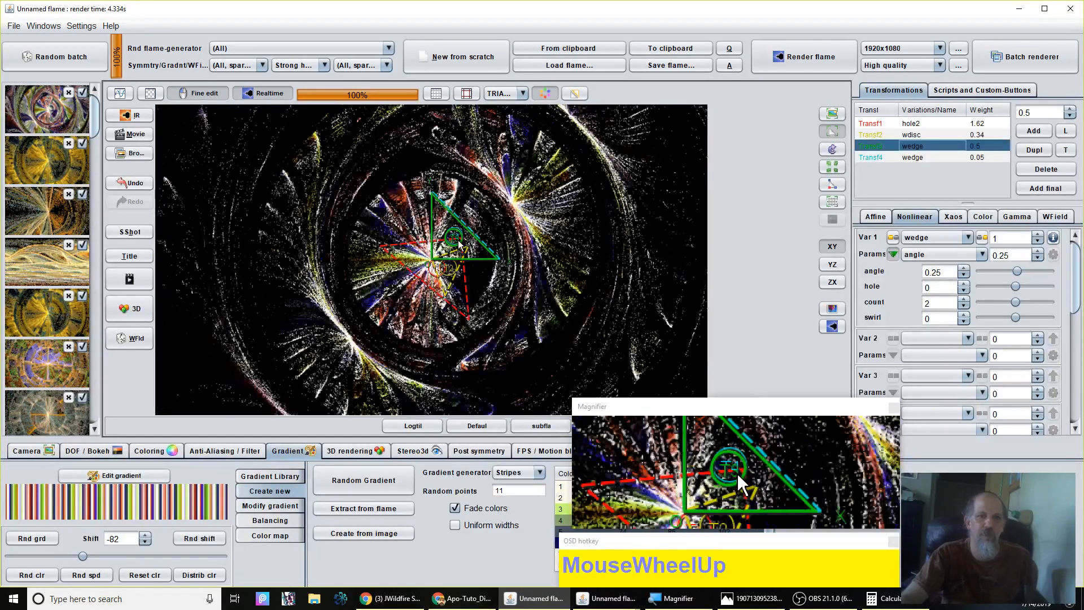
{"action": "scroll", "coordinate": [459, 244], "scroll_direction": "down", "scroll_amount": 1}
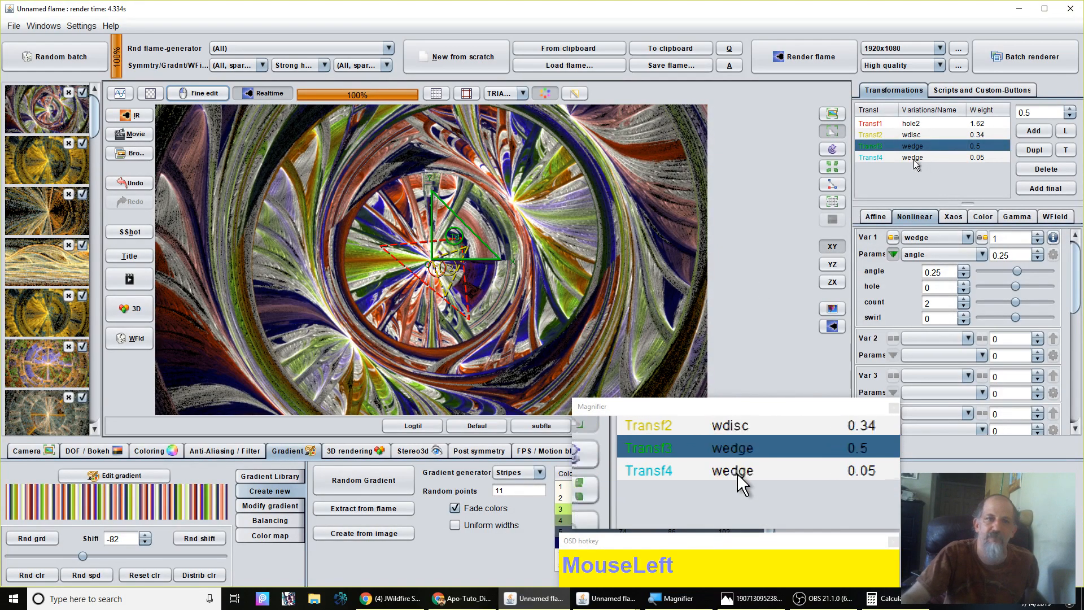
- Set the hole2 variation's c parameter to 1.48
{"action": "left_click", "coordinate": [923, 123]}
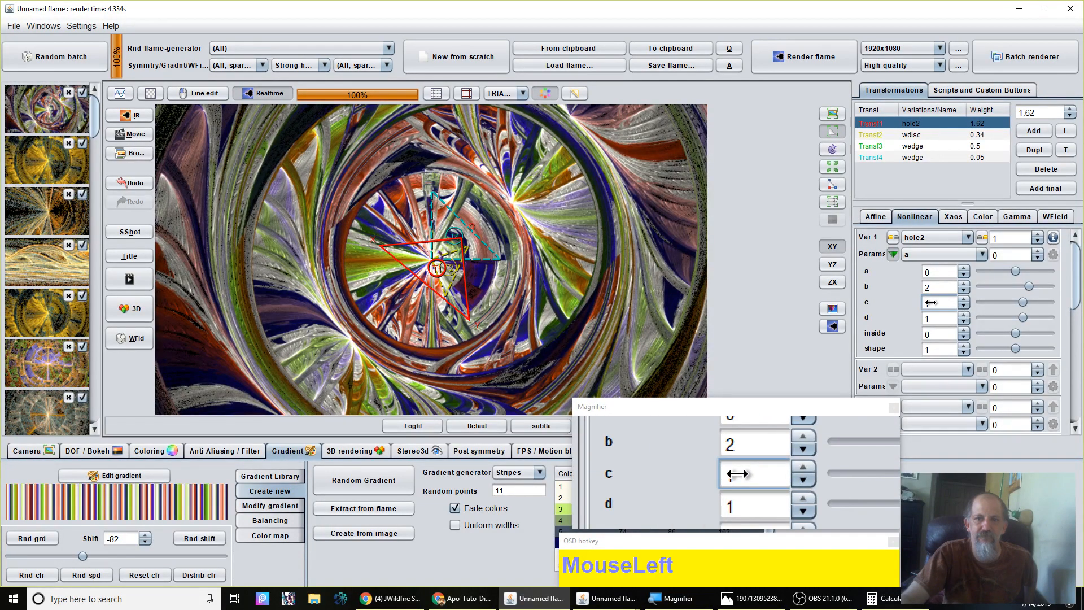
{"action": "left_click_drag", "start_coordinate": [949, 303], "coordinate": [1014, 317]}
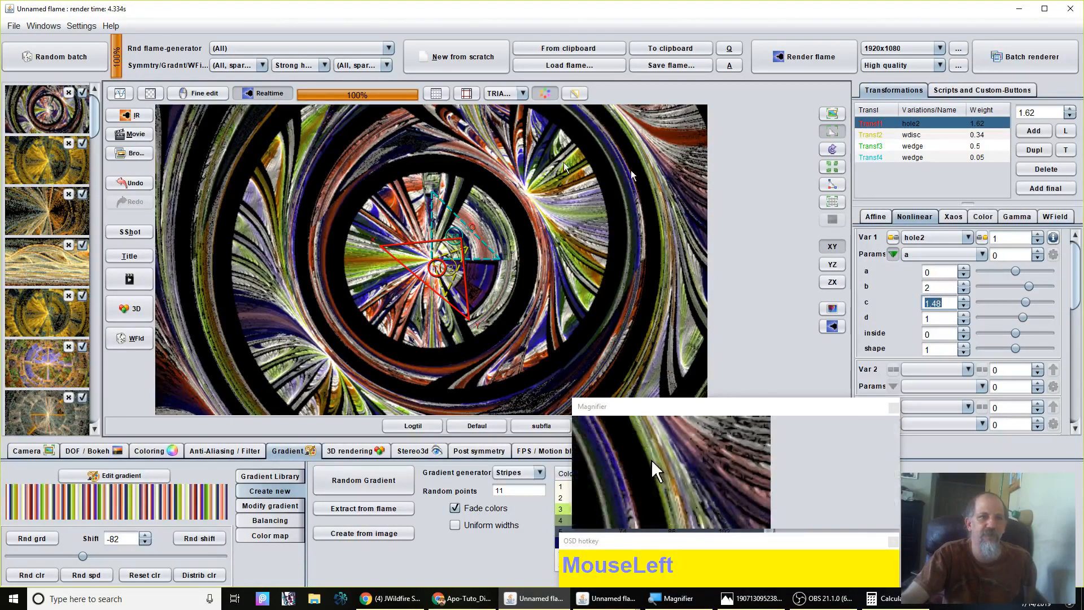
- Add a fifth transform using the julian variation with its power set to 23
{"action": "left_click", "coordinate": [1033, 131]}
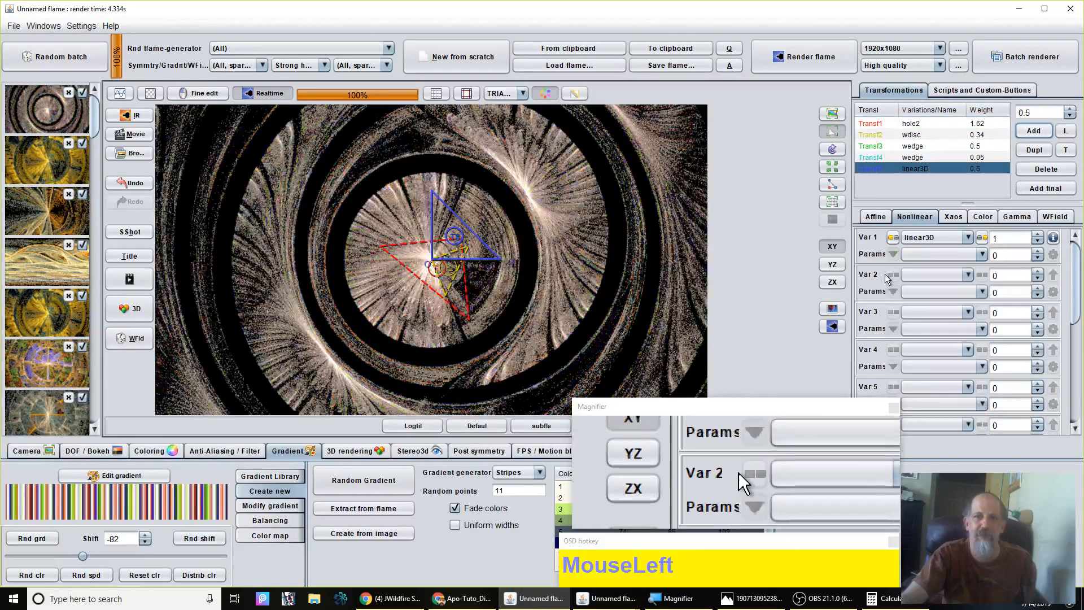
{"action": "left_click", "coordinate": [941, 236]}
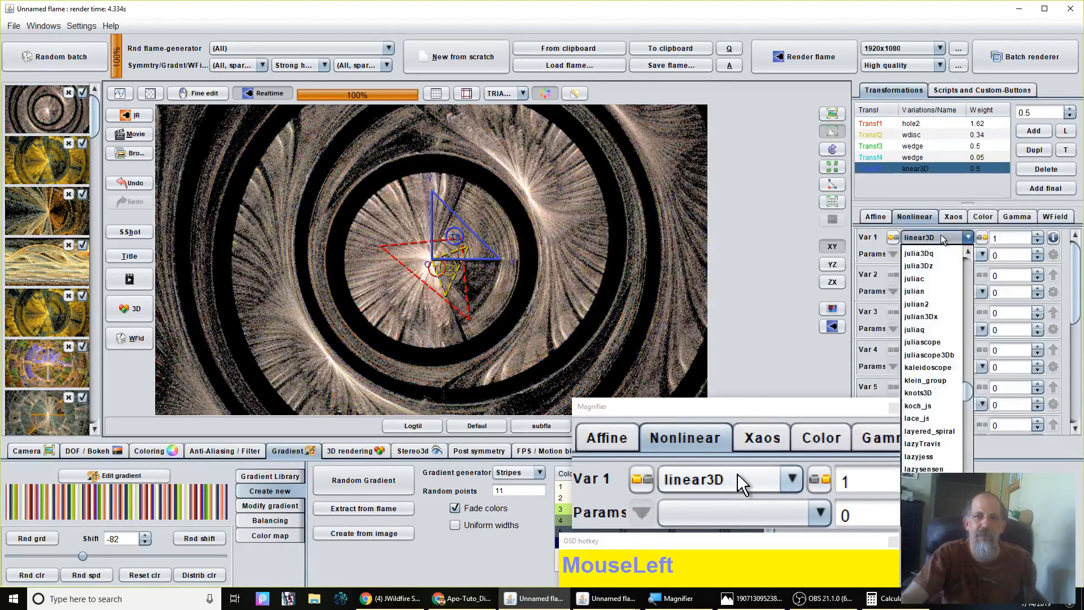
{"action": "left_click", "coordinate": [926, 291]}
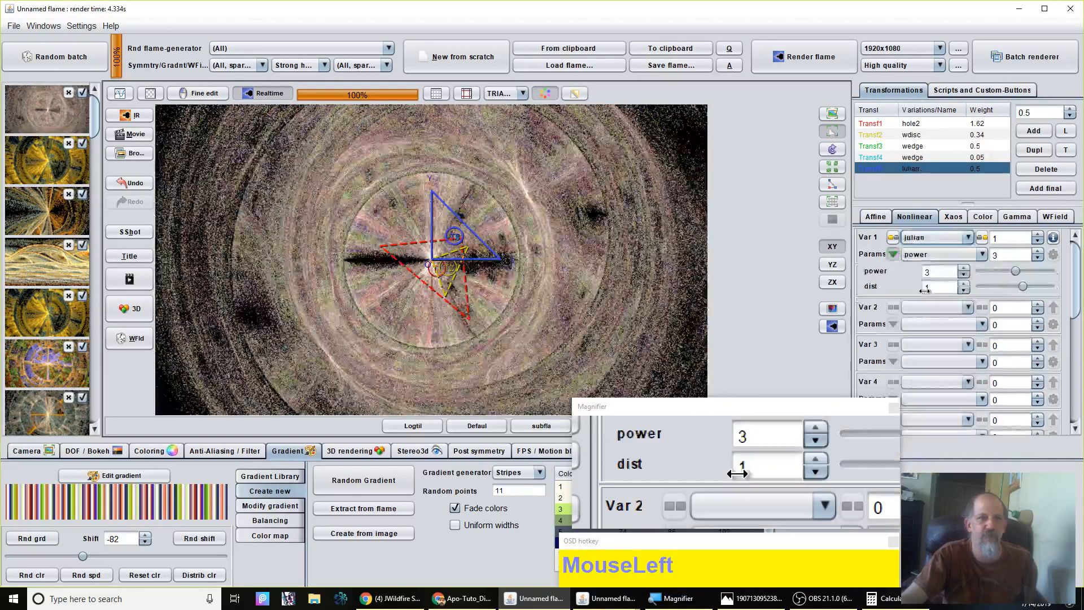
{"action": "left_click", "coordinate": [952, 264]}
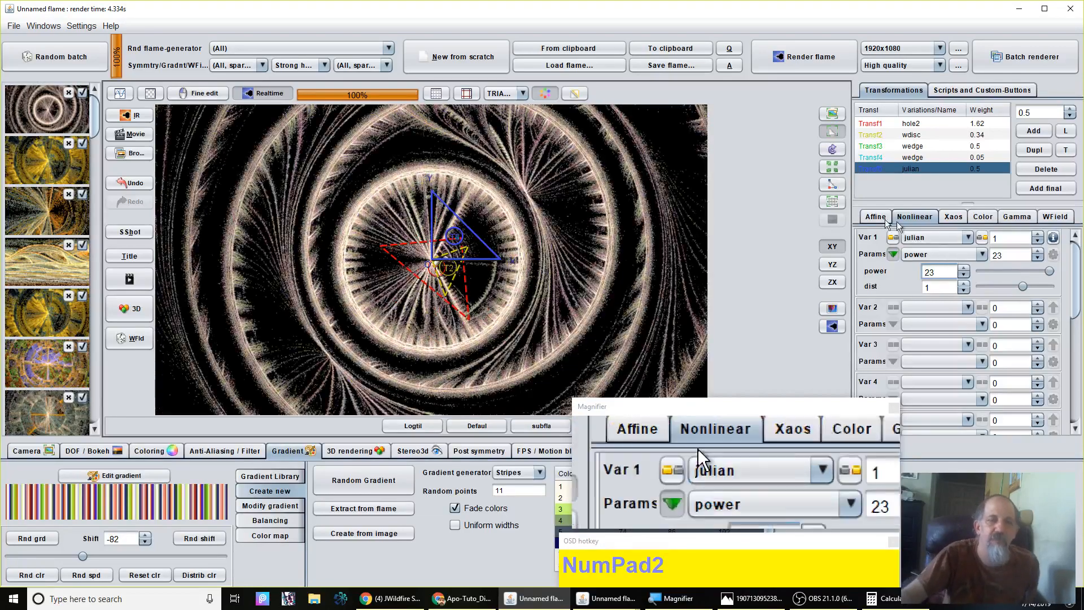
- Turn on post-transform editing and enlarge the julian transform's post triangle slightly
{"action": "left_click", "coordinate": [573, 95]}
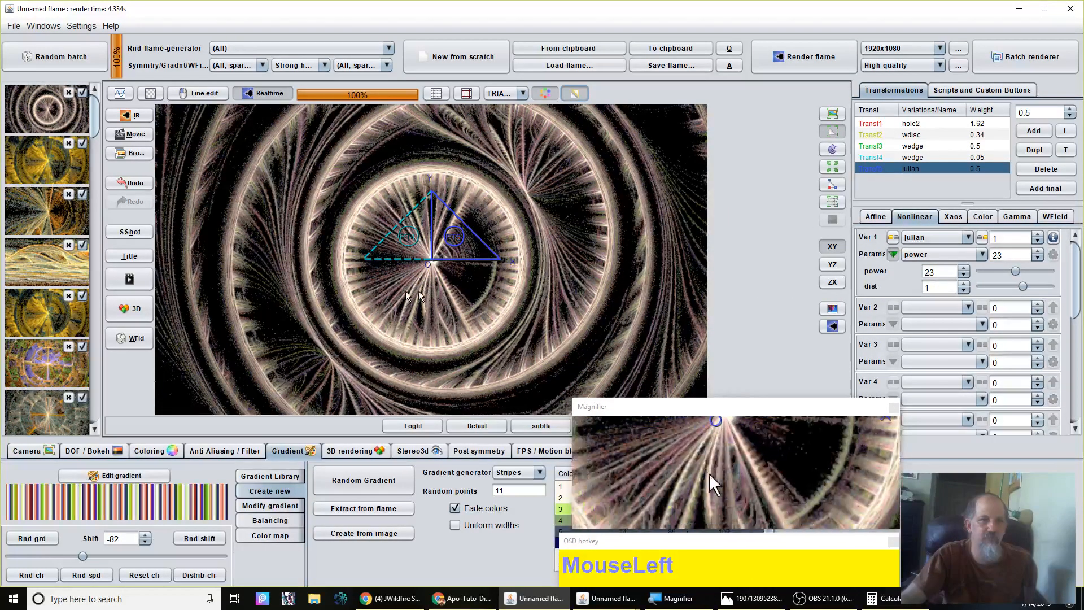
{"action": "scroll", "coordinate": [445, 255], "scroll_direction": "up", "scroll_amount": 2}
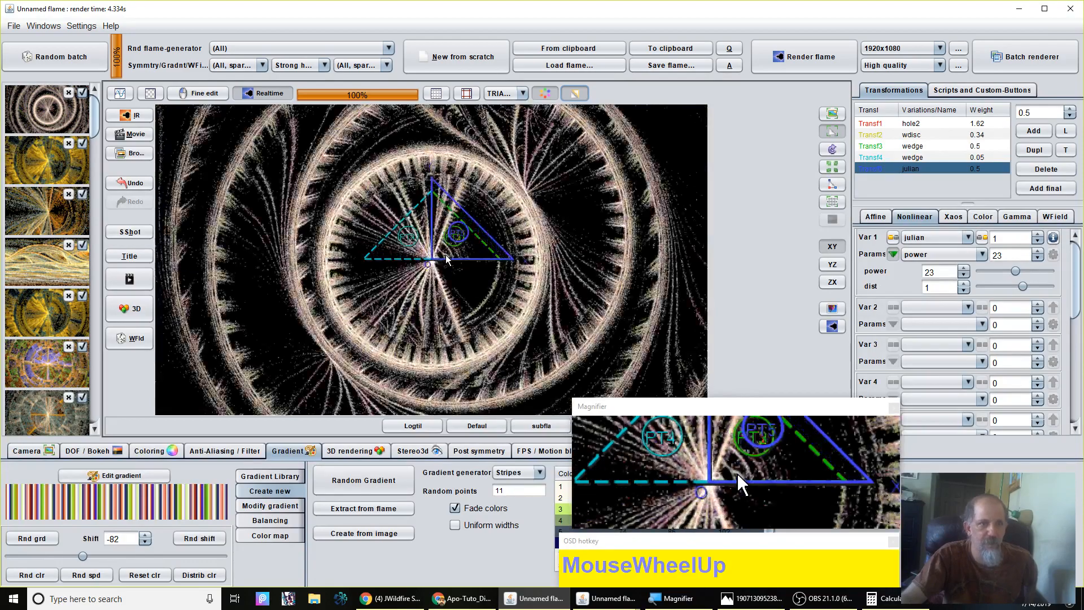
{"action": "scroll", "coordinate": [445, 255], "scroll_direction": "up", "scroll_amount": 1}
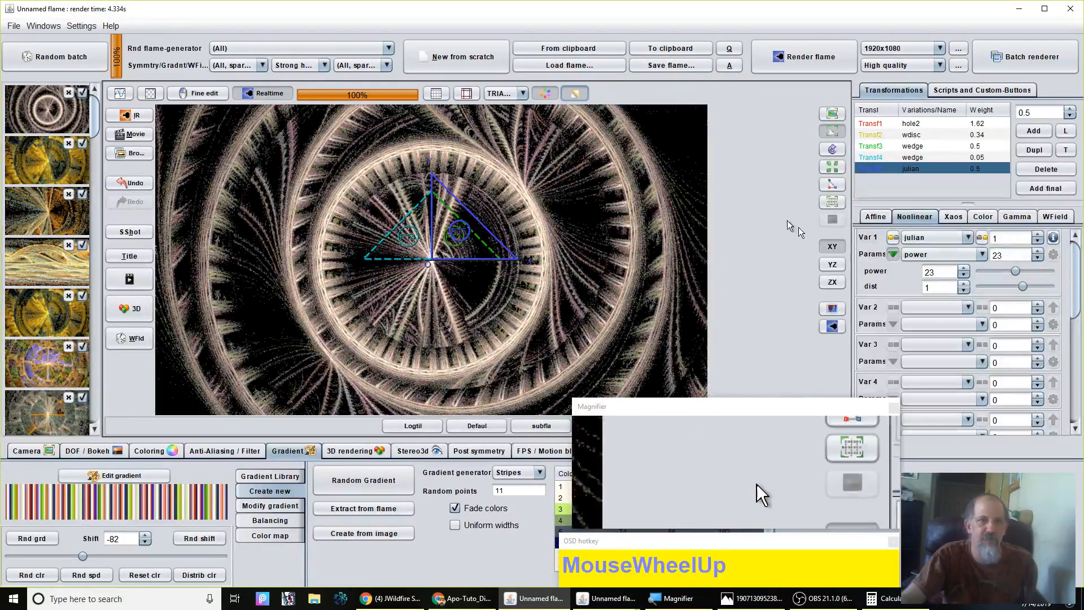
- Set the julian variation's dist parameter to 0.608 and the fifth transform's weight to 0.1
{"action": "left_click_drag", "start_coordinate": [948, 288], "coordinate": [879, 307]}
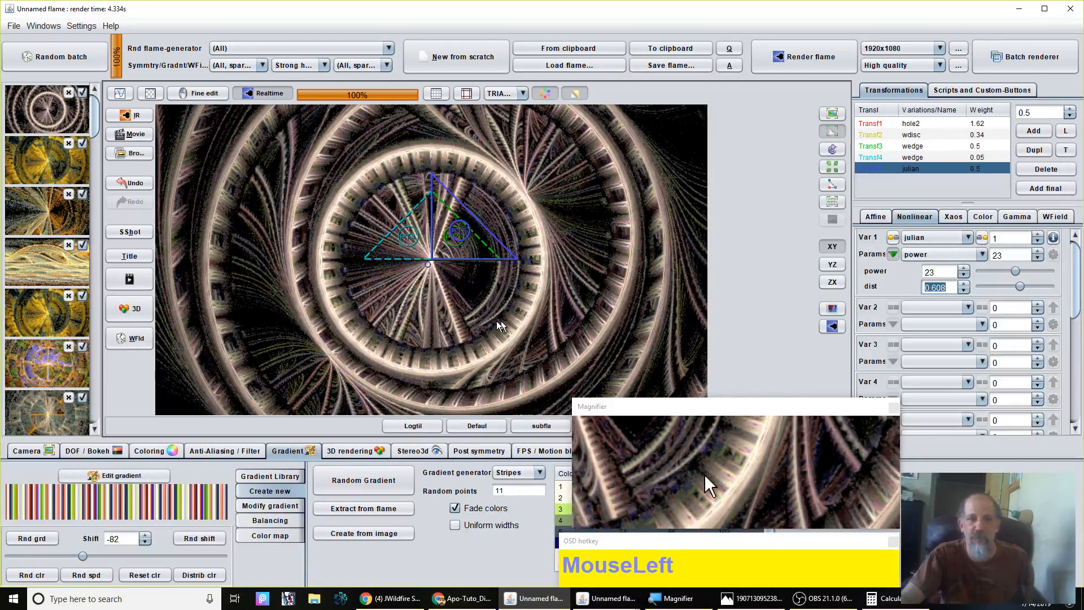
{"action": "left_click_drag", "start_coordinate": [1036, 114], "coordinate": [1071, 113]}
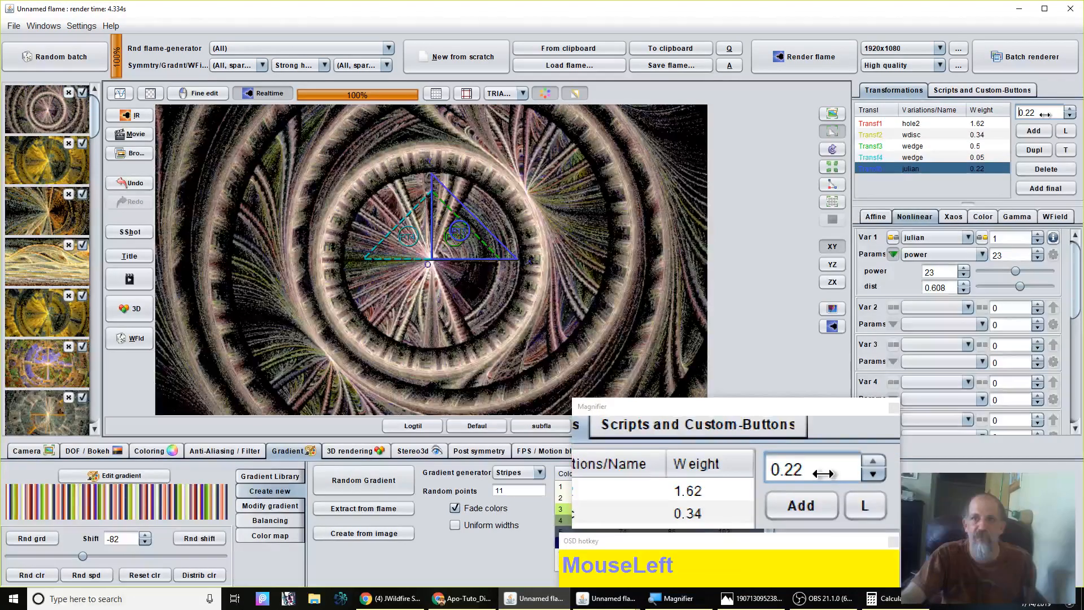
{"action": "left_click_drag", "start_coordinate": [1037, 116], "coordinate": [1034, 117]}
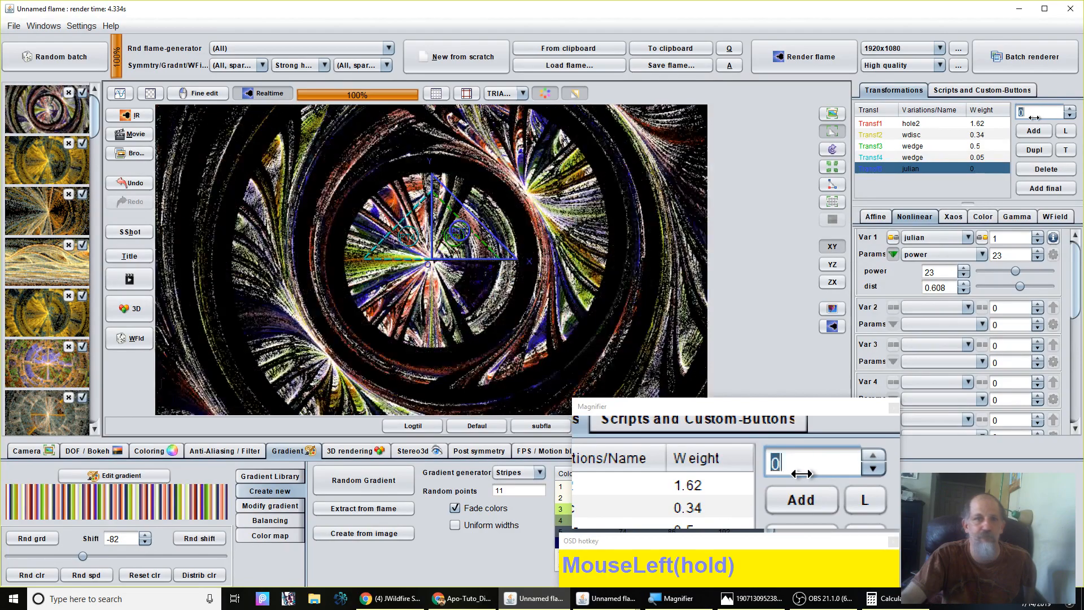
{"action": "left_click", "coordinate": [1071, 110]}
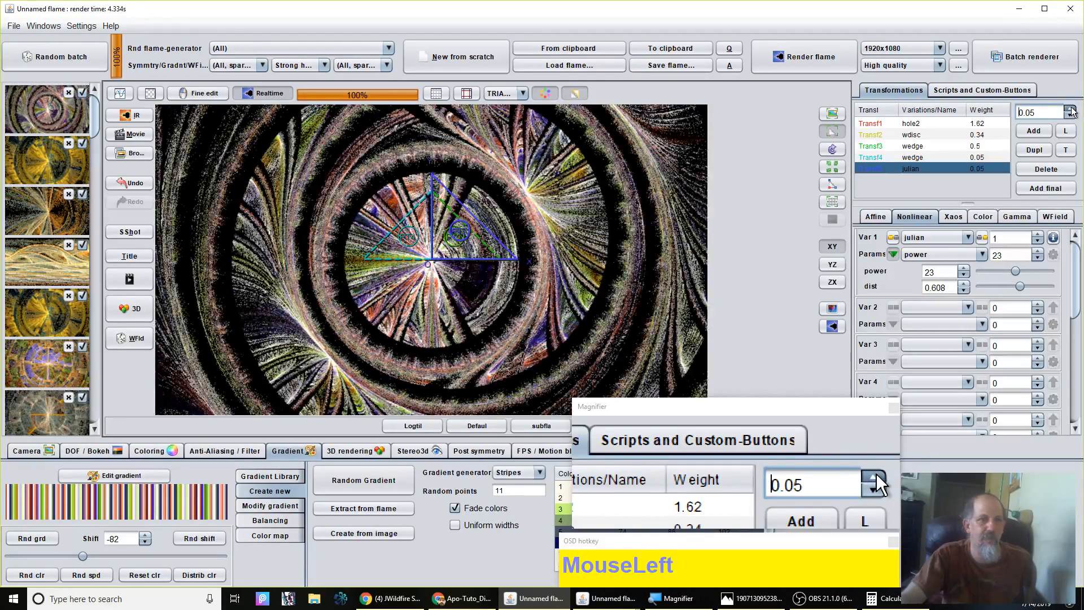
{"action": "left_click", "coordinate": [1071, 110]}
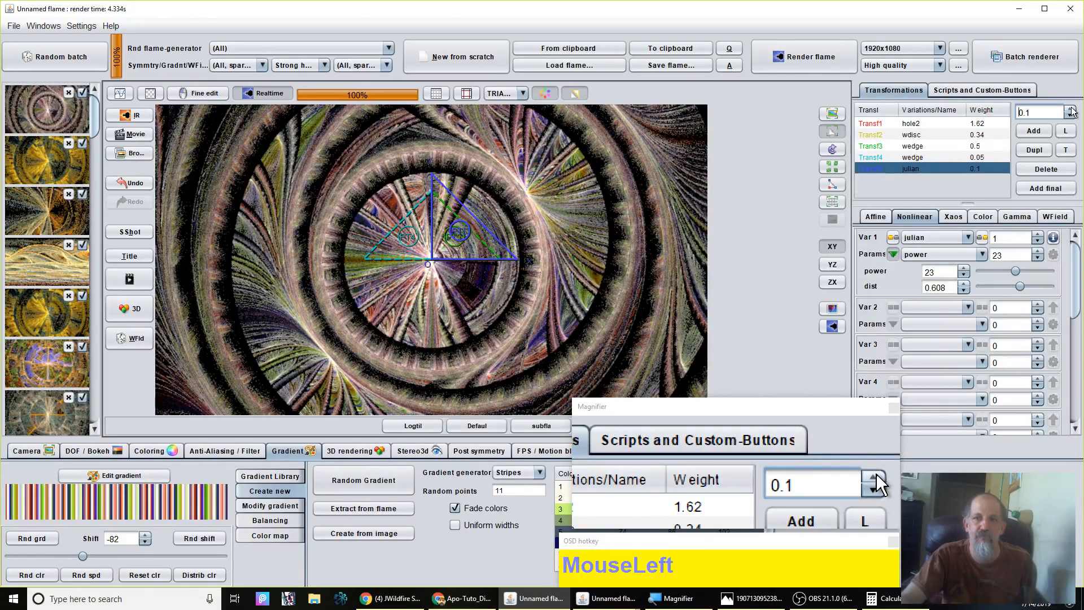
{"action": "left_click", "coordinate": [1071, 111]}
{"action": "left_click", "coordinate": [1071, 110]}
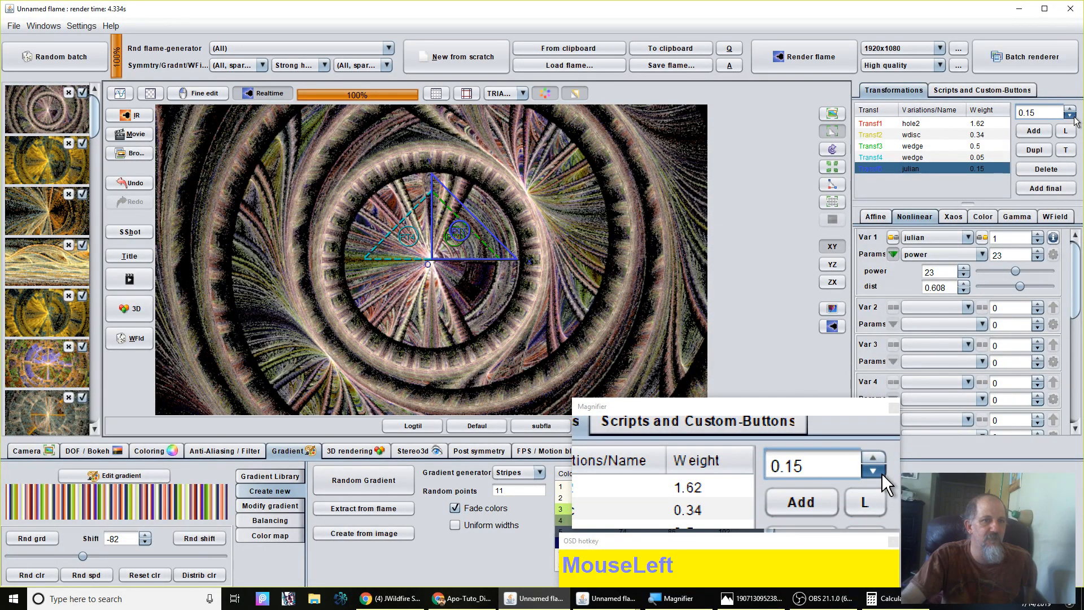
{"action": "left_click", "coordinate": [1071, 116]}
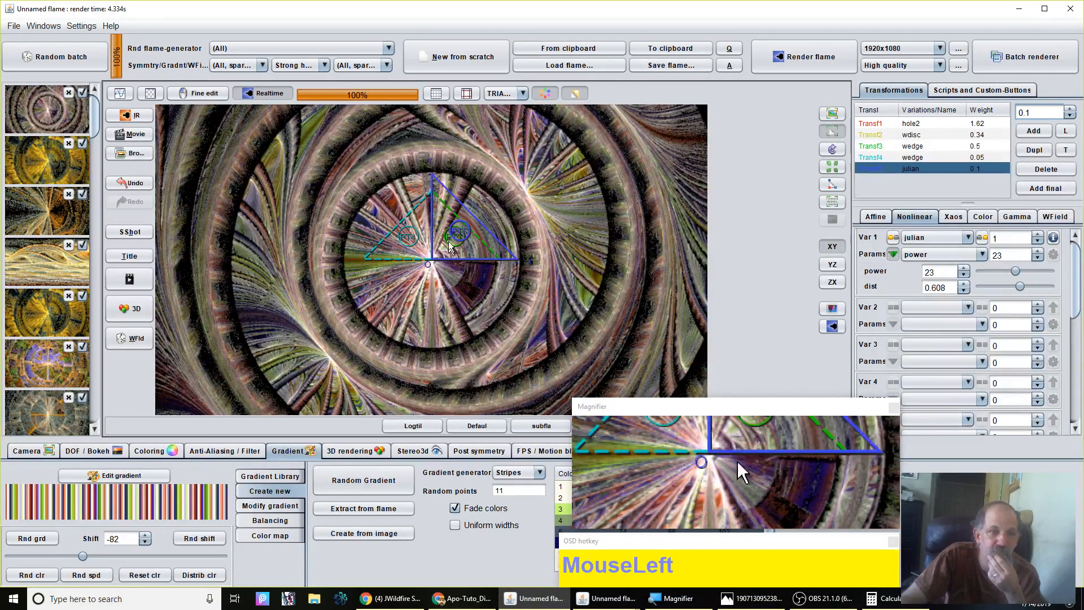
- Shrink the julian transform's post triangle slightly, trying small size changes in both directions
{"action": "scroll", "coordinate": [460, 241], "scroll_direction": "down", "scroll_amount": 1}
{"action": "scroll", "coordinate": [460, 242], "scroll_direction": "down", "scroll_amount": 1}
{"action": "scroll", "coordinate": [461, 241], "scroll_direction": "down", "scroll_amount": 1}
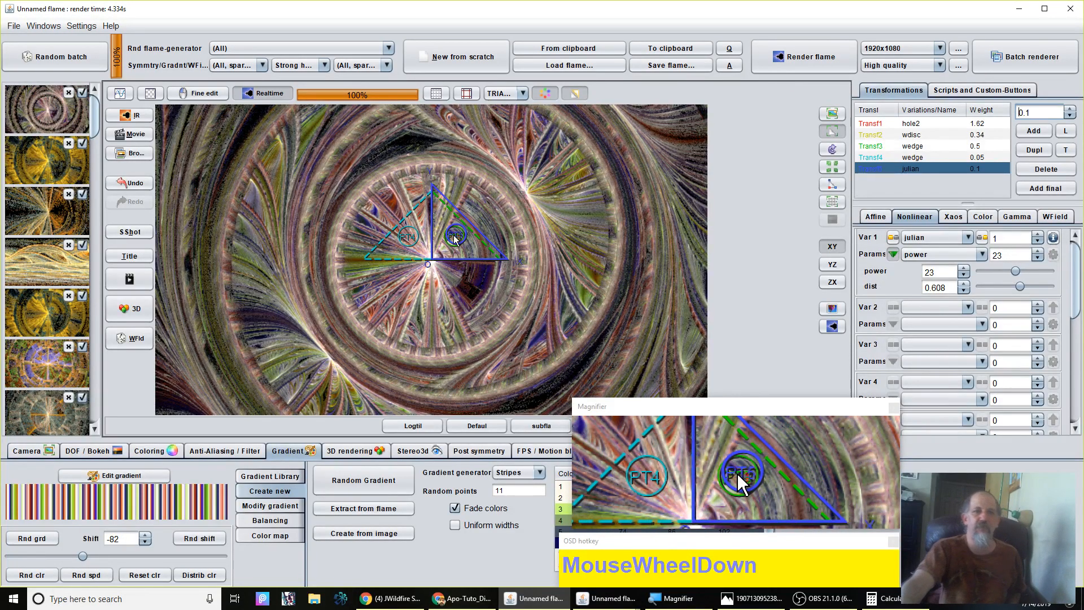
{"action": "scroll", "coordinate": [455, 238], "scroll_direction": "down", "scroll_amount": 1}
{"action": "scroll", "coordinate": [455, 238], "scroll_direction": "up", "scroll_amount": 1}
{"action": "scroll", "coordinate": [455, 238], "scroll_direction": "down", "scroll_amount": 1}
{"action": "scroll", "coordinate": [455, 238], "scroll_direction": "down", "scroll_amount": 1}
{"action": "scroll", "coordinate": [455, 238], "scroll_direction": "up", "scroll_amount": 1}
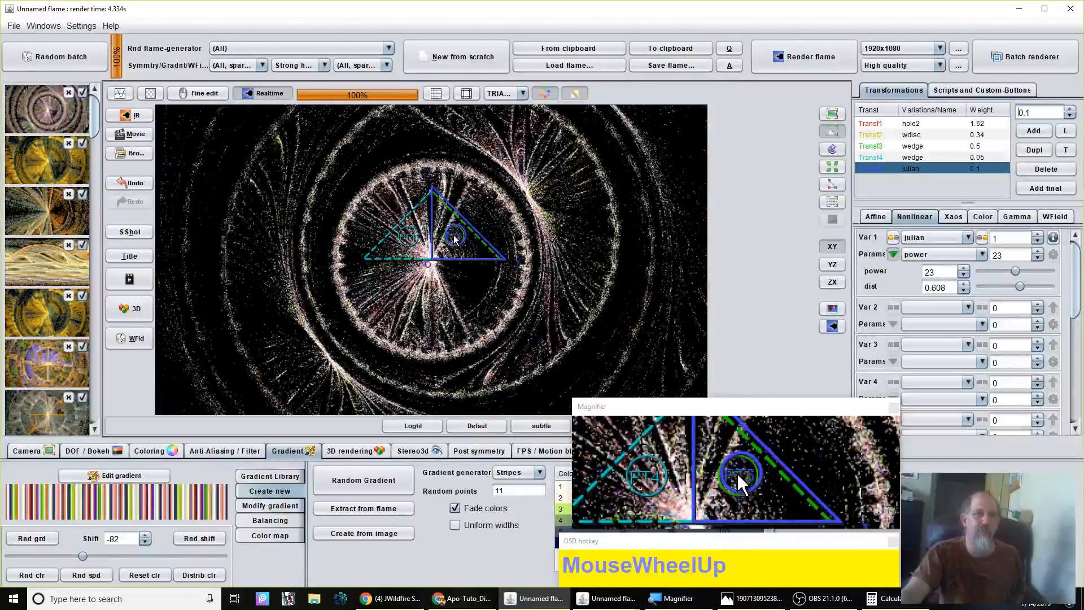
{"action": "scroll", "coordinate": [455, 239], "scroll_direction": "up", "scroll_amount": 1}
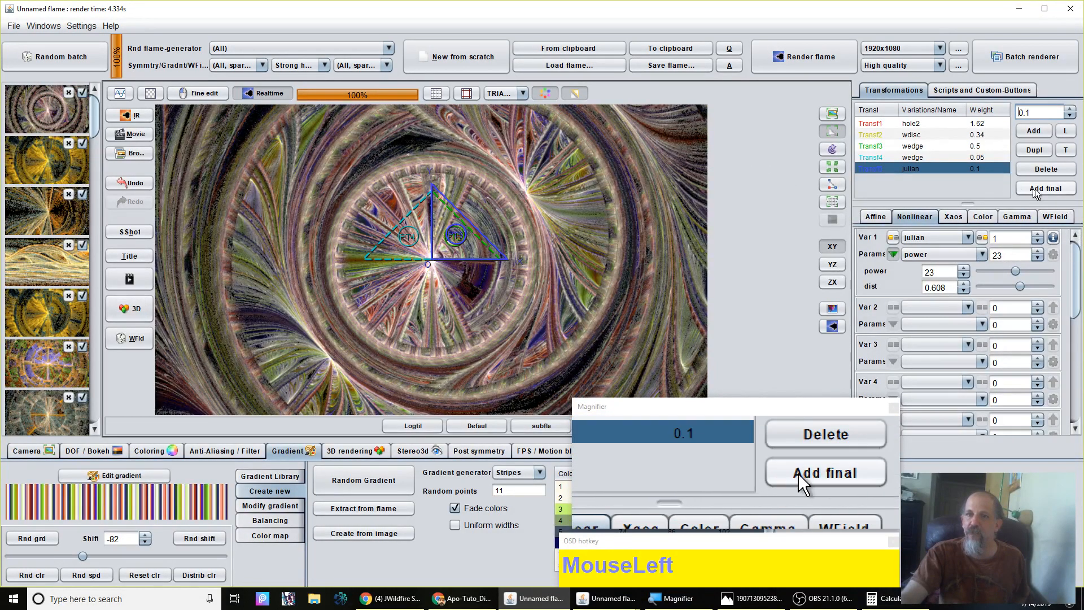
- Add a final transform and set its first variation to panorama2
{"action": "left_click", "coordinate": [1058, 188]}
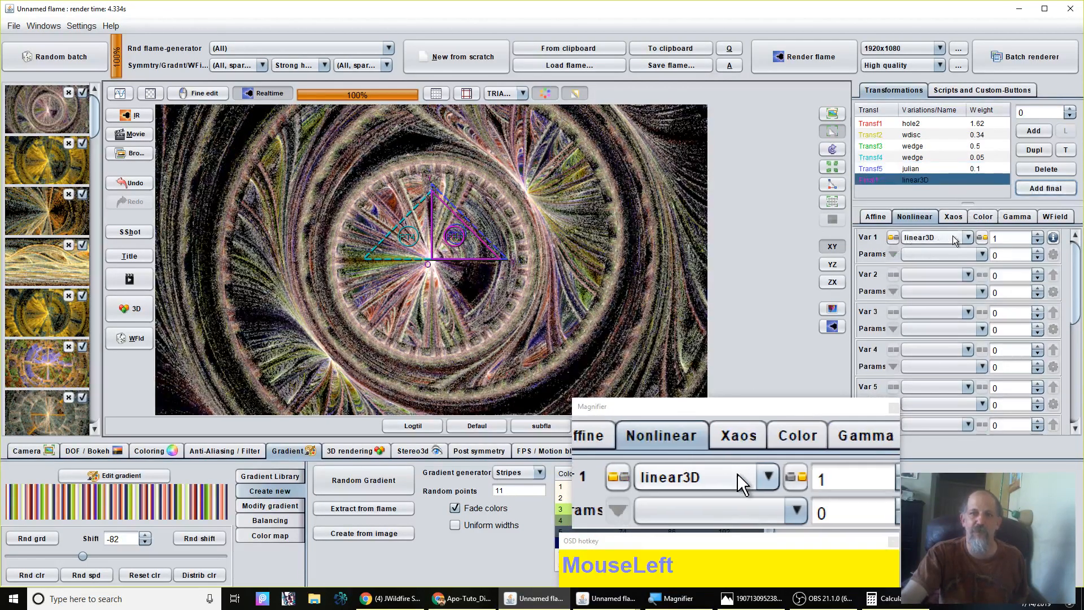
{"action": "left_click", "coordinate": [955, 238]}
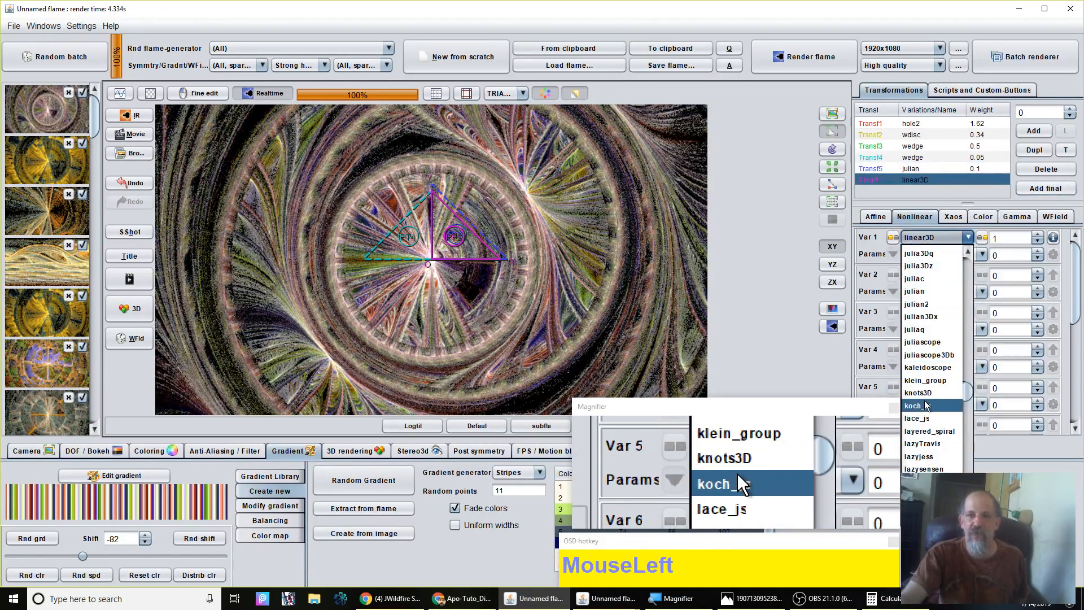
{"action": "scroll", "coordinate": [924, 402], "scroll_direction": "down", "scroll_amount": 3}
{"action": "scroll", "coordinate": [925, 402], "scroll_direction": "down", "scroll_amount": 4}
{"action": "scroll", "coordinate": [926, 404], "scroll_direction": "down", "scroll_amount": 2}
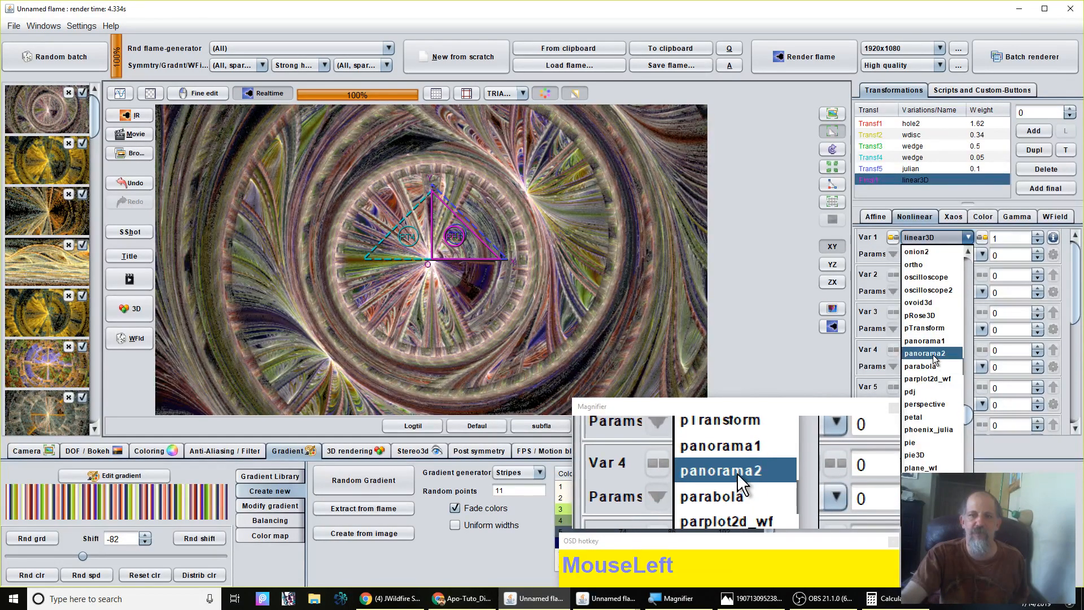
{"action": "left_click", "coordinate": [925, 353]}
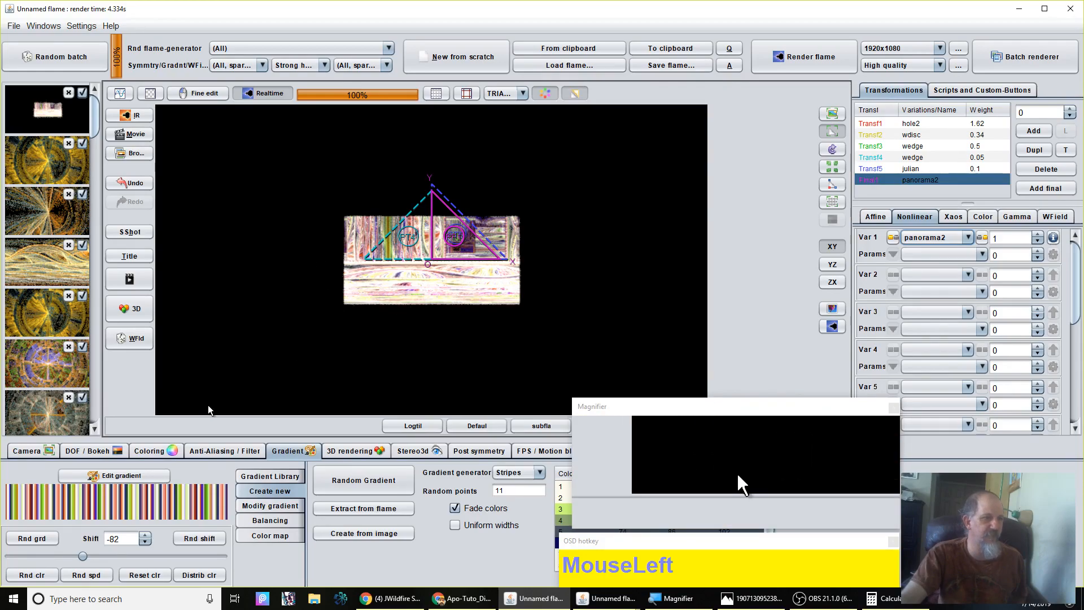
- Lower the flame's brightness to 6.56 and render the preview at higher quality
{"action": "left_click", "coordinate": [149, 452]}
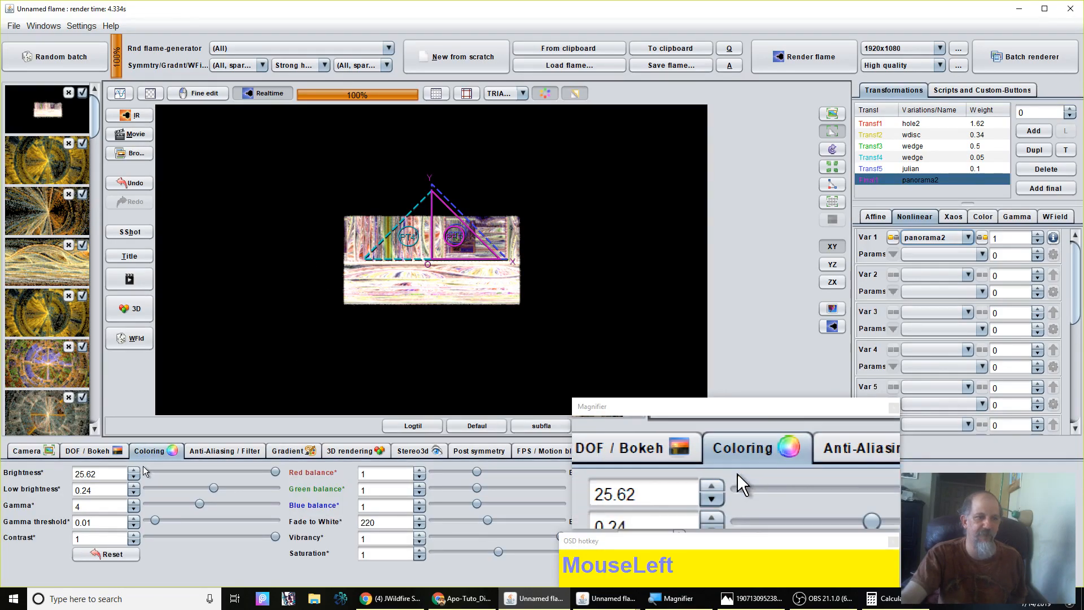
{"action": "left_click", "coordinate": [275, 472]}
{"action": "left_click_drag", "start_coordinate": [272, 473], "coordinate": [185, 476]}
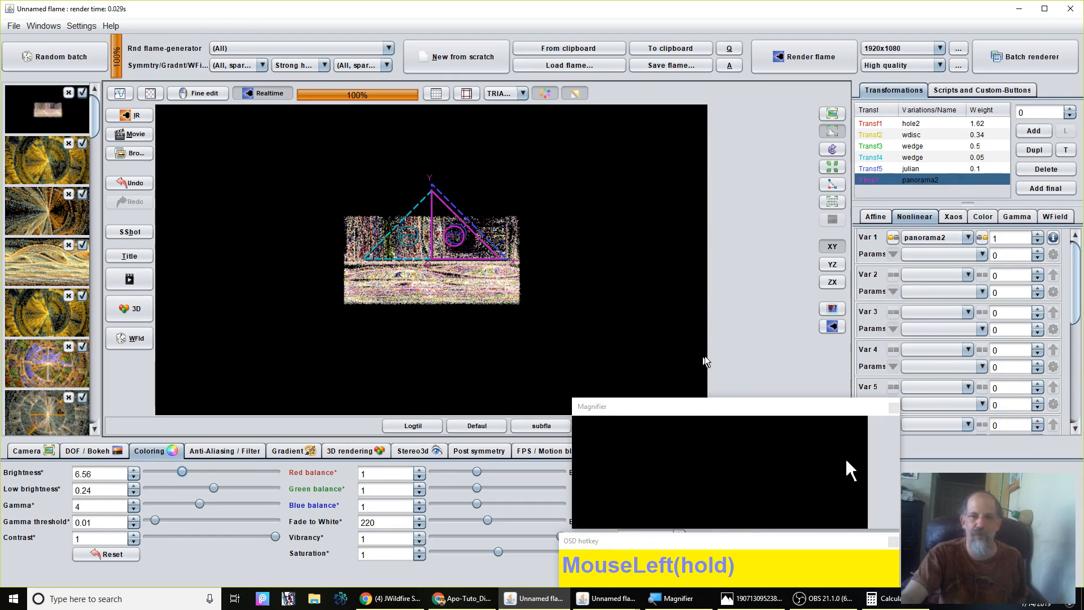
{"action": "left_click", "coordinate": [832, 326]}
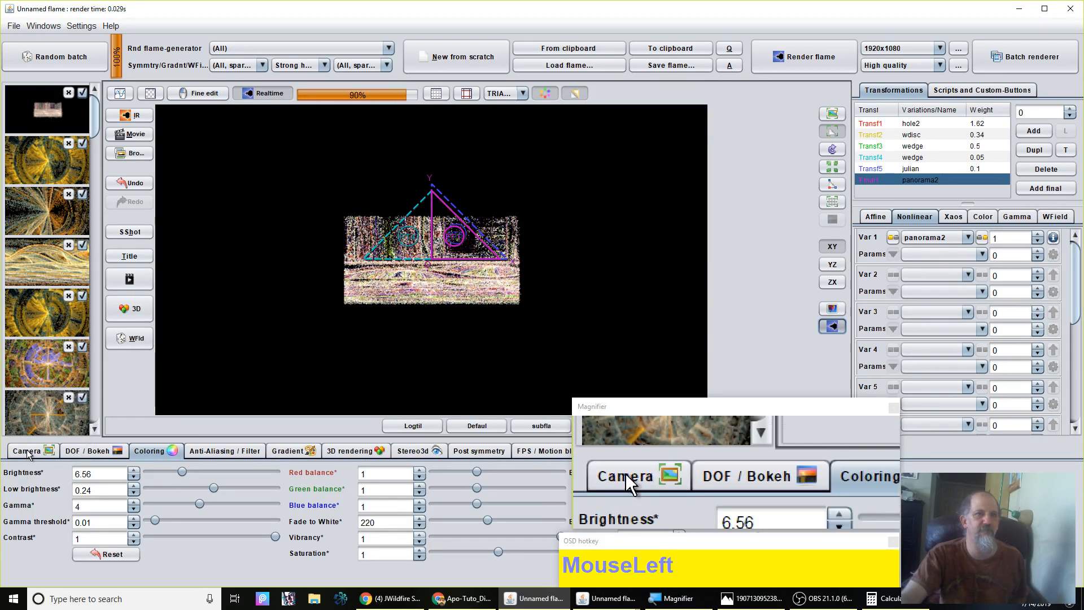
- Set the camera's pixels per unit to 503 and render the enlarged preview
{"action": "left_click", "coordinate": [27, 452]}
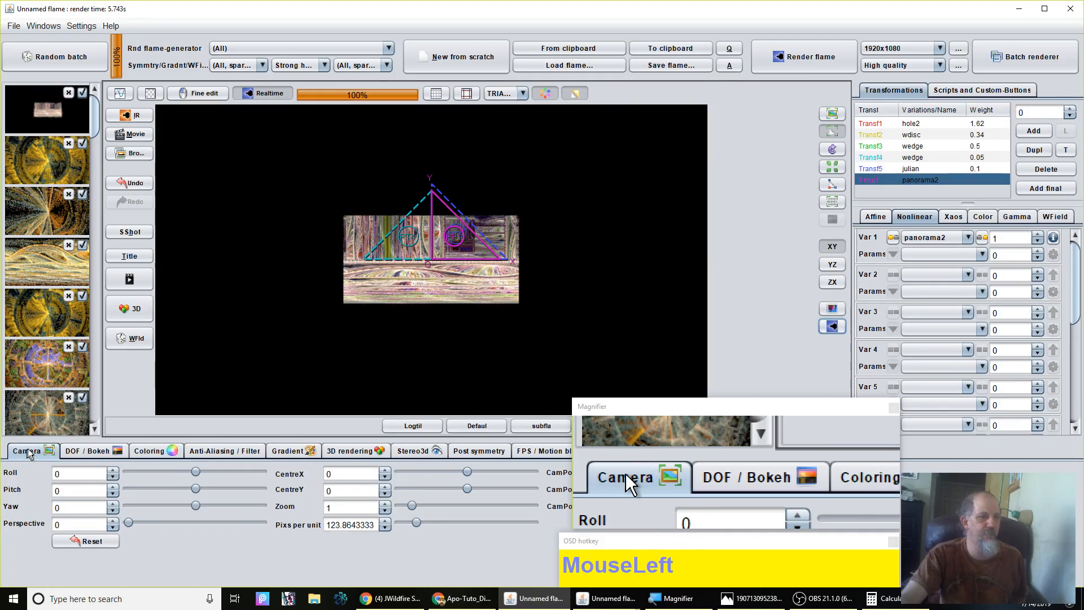
{"action": "left_click_drag", "start_coordinate": [419, 522], "coordinate": [469, 514]}
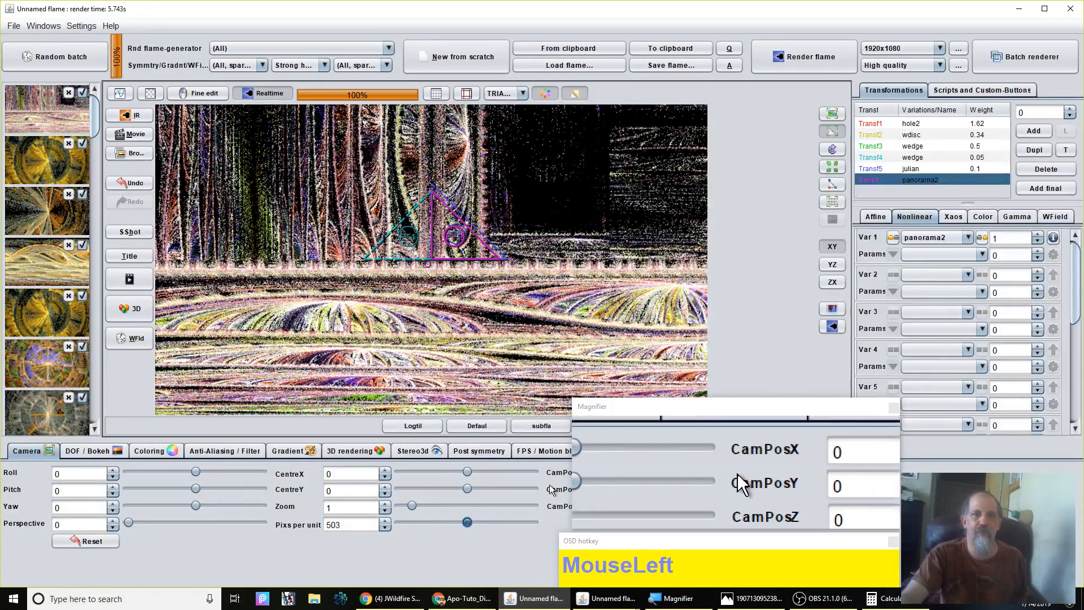
{"action": "left_click", "coordinate": [834, 326]}
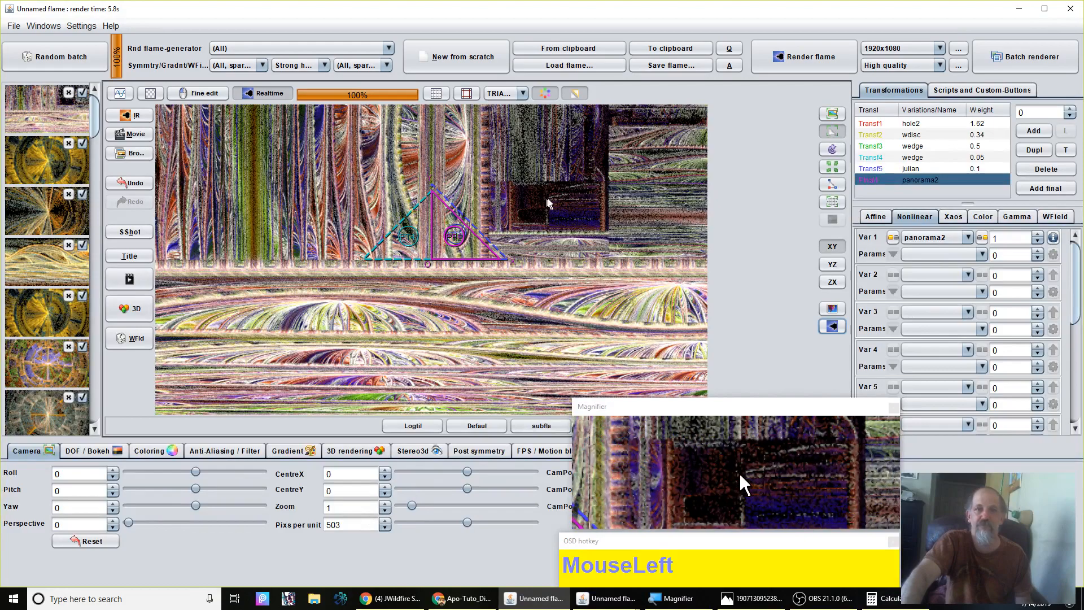
- Turn off post-transform editing and try rotating the hole2 transform's triangle
{"action": "left_click", "coordinate": [936, 123]}
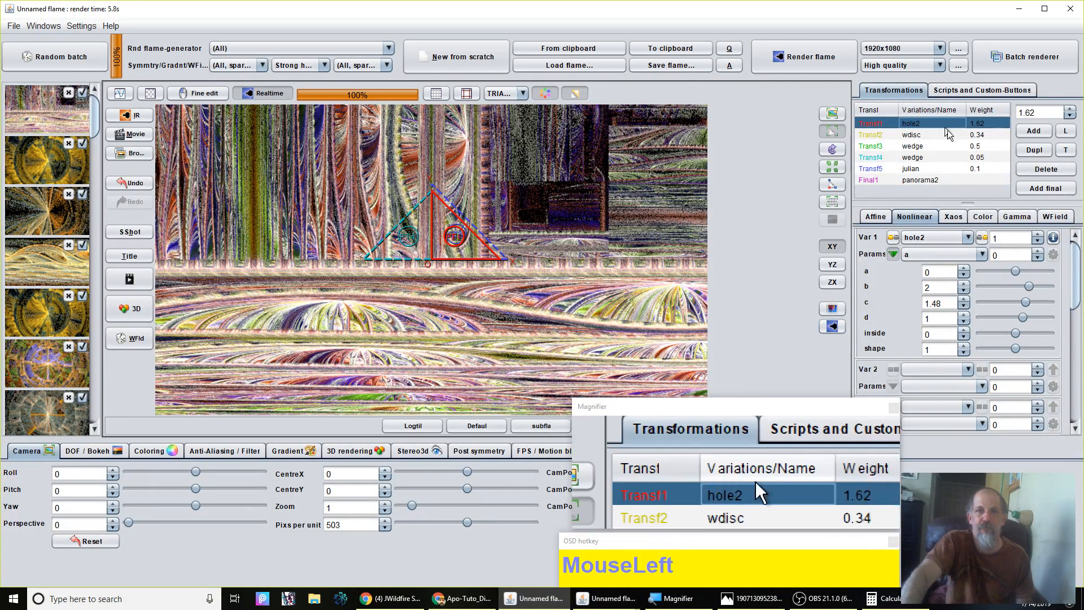
{"action": "left_click", "coordinate": [575, 93]}
{"action": "left_click_drag", "start_coordinate": [334, 269], "coordinate": [981, 241]}
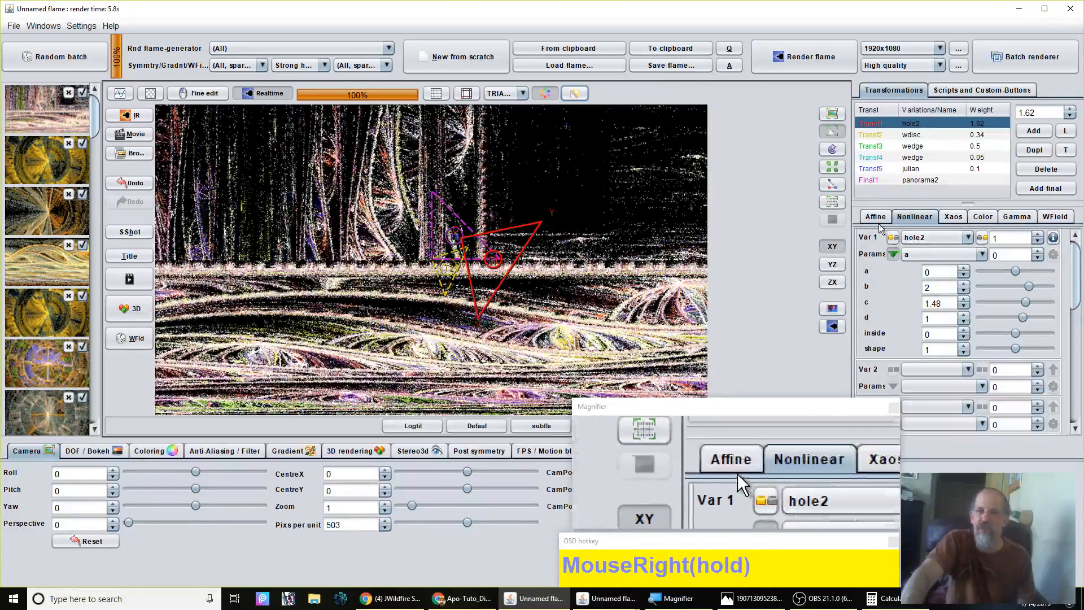
- Reset the hole2 transform's affine, then enlarge its triangle to about 1.1 and rotate it about 90 degrees counterclockwise
{"action": "left_click", "coordinate": [876, 216]}
{"action": "left_click", "coordinate": [973, 346]}
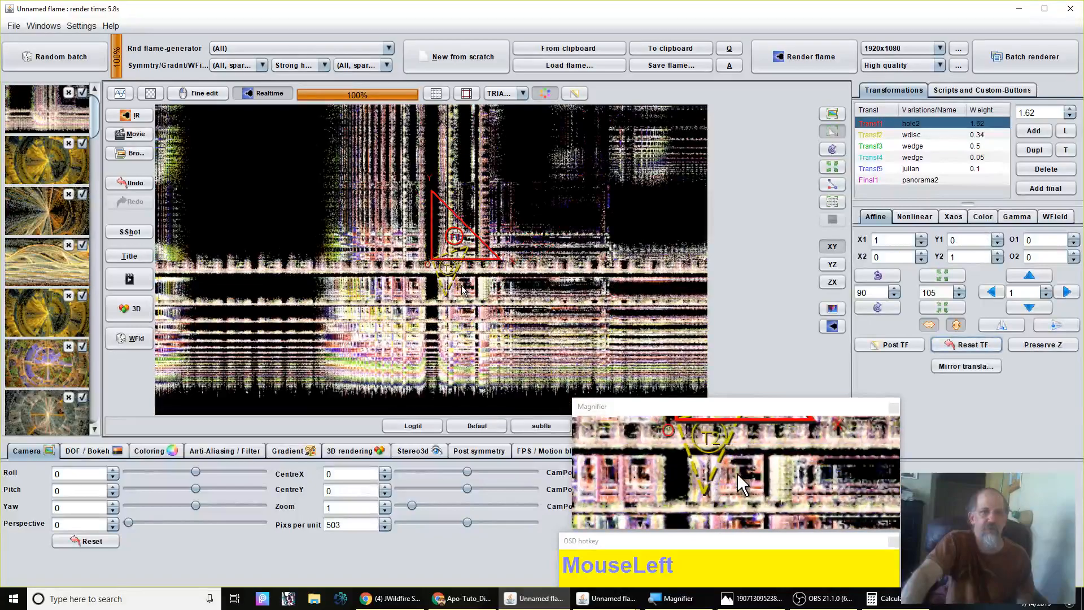
{"action": "scroll", "coordinate": [459, 286], "scroll_direction": "up", "scroll_amount": 2}
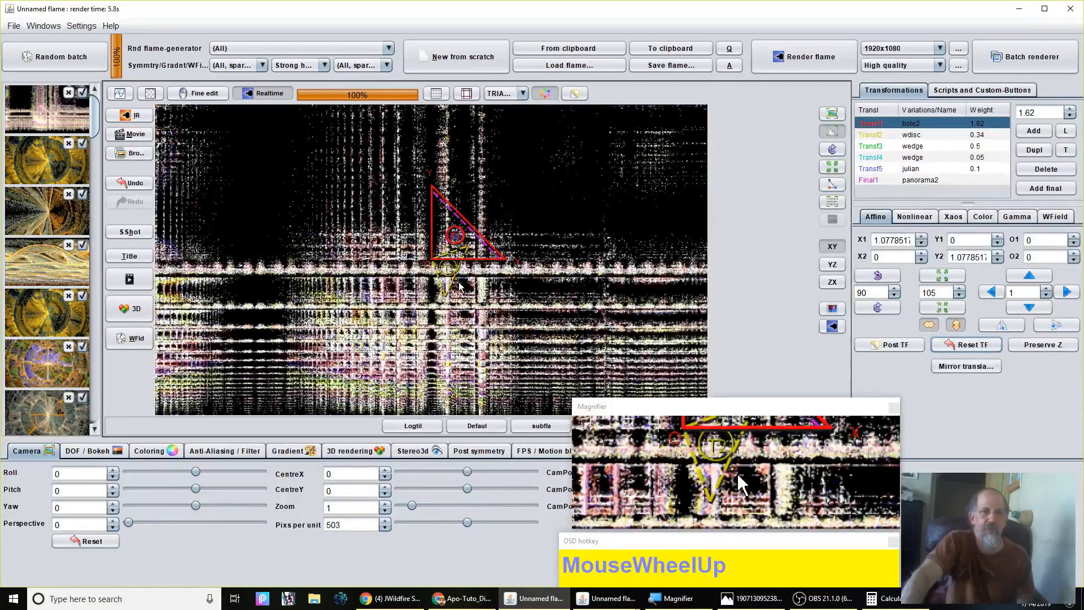
{"action": "left_click_drag", "start_coordinate": [458, 287], "coordinate": [835, 247]}
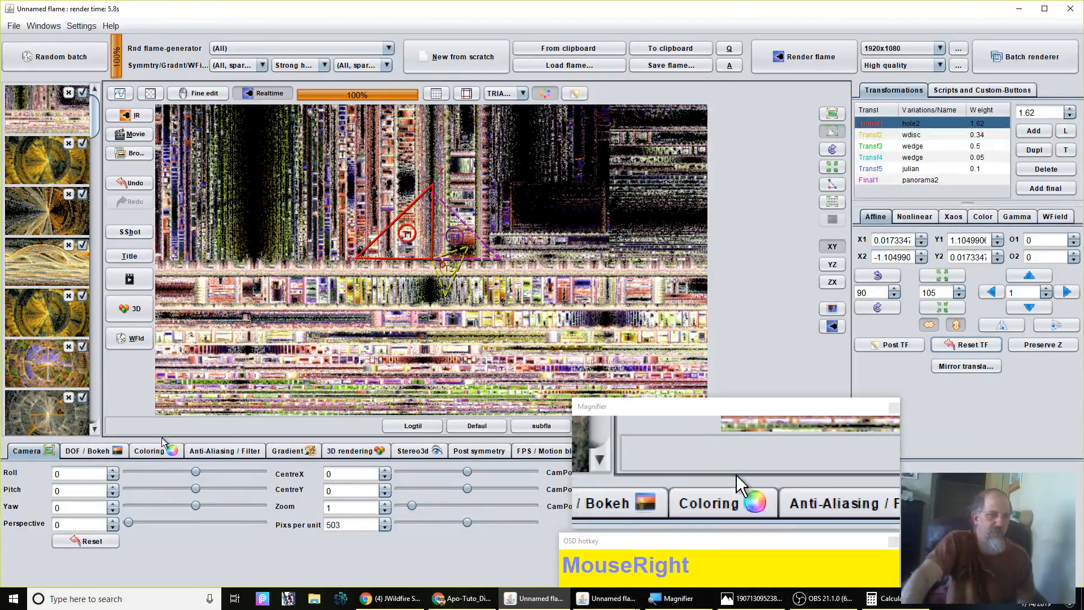
- Lower the flame's brightness to 2.51 and render the preview again
{"action": "left_click", "coordinate": [146, 451]}
{"action": "left_click_drag", "start_coordinate": [182, 472], "coordinate": [163, 478]}
{"action": "left_click", "coordinate": [832, 326]}
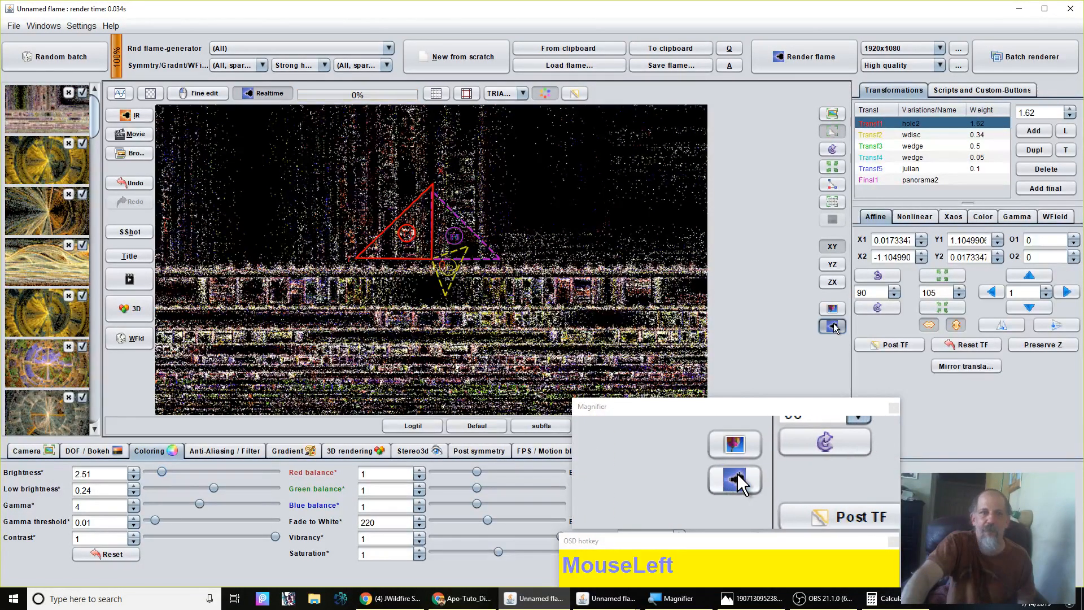